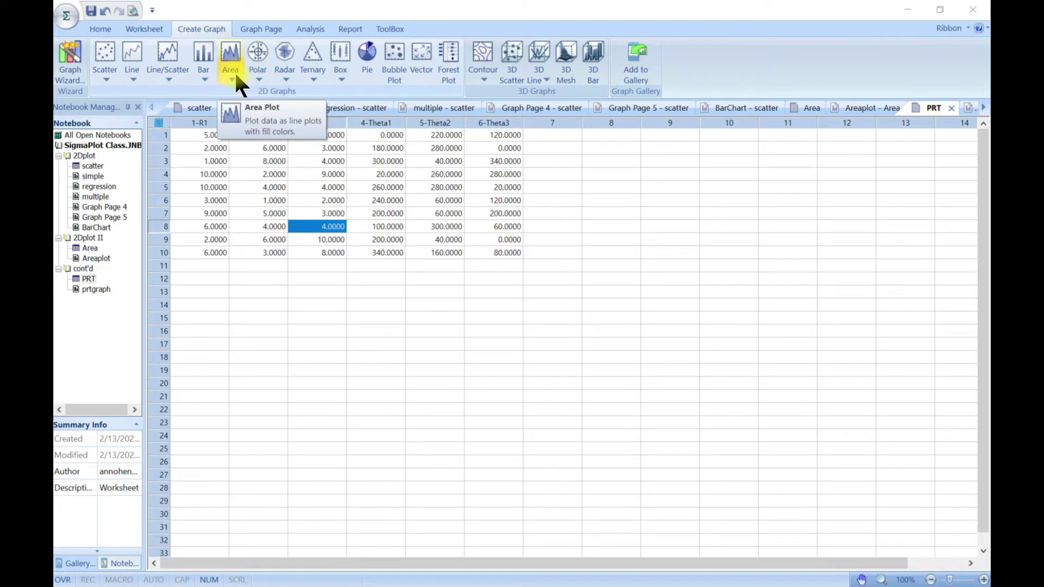
# Start a Polar Scatter graph with angular units kept at Degrees (0–360), then continue to Data Format.
pyautogui.click(258, 78)
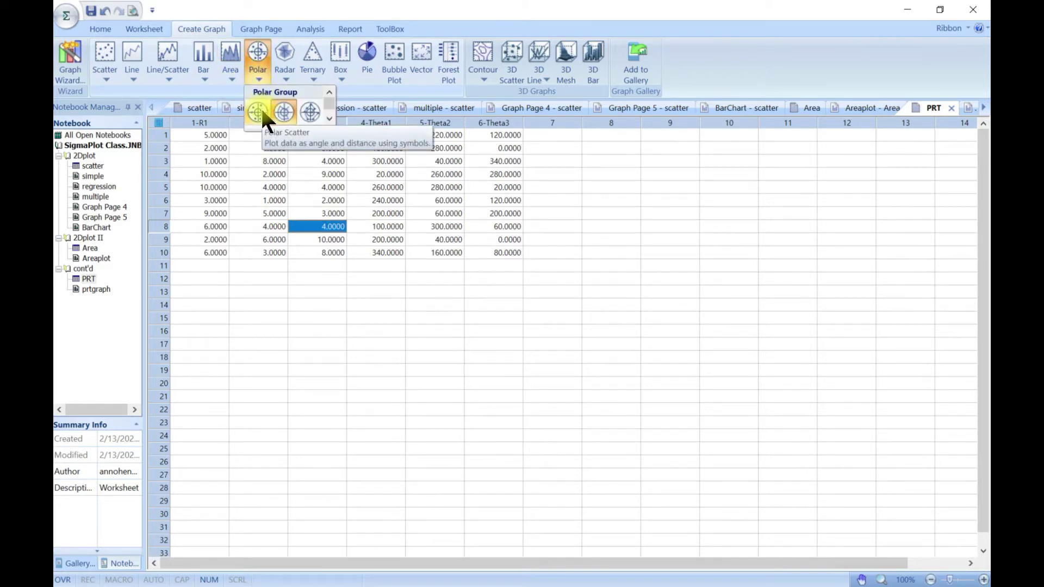
pyautogui.click(261, 112)
pyautogui.moveTo(473, 348); pyautogui.dragTo(433, 232)
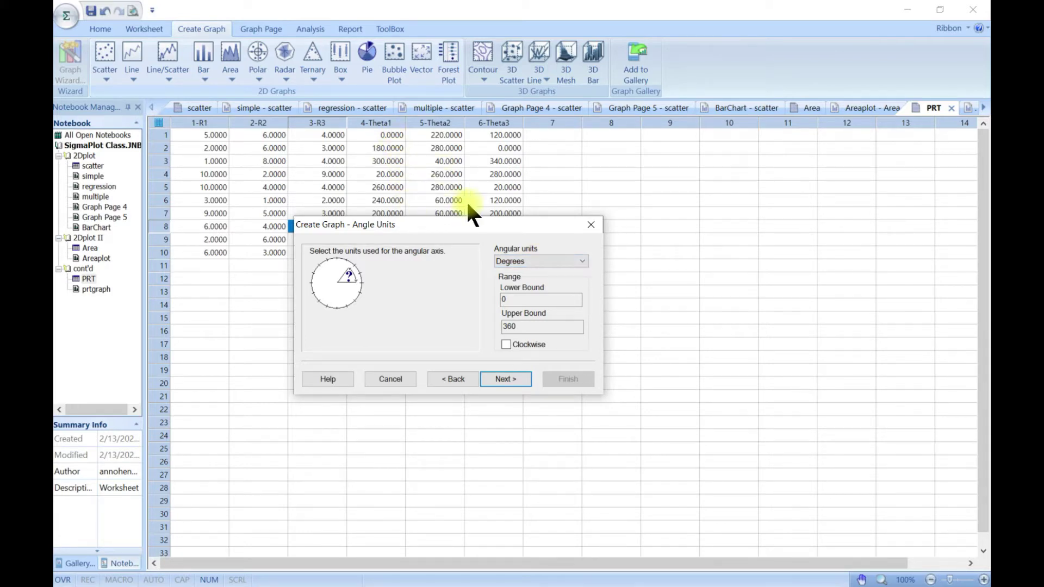
pyautogui.click(576, 256)
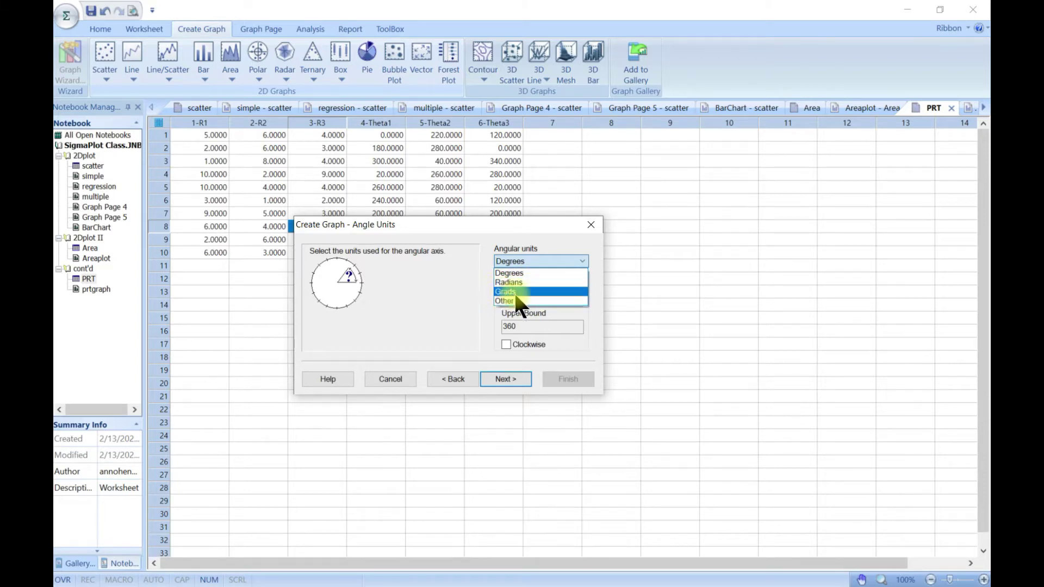
pyautogui.click(478, 296)
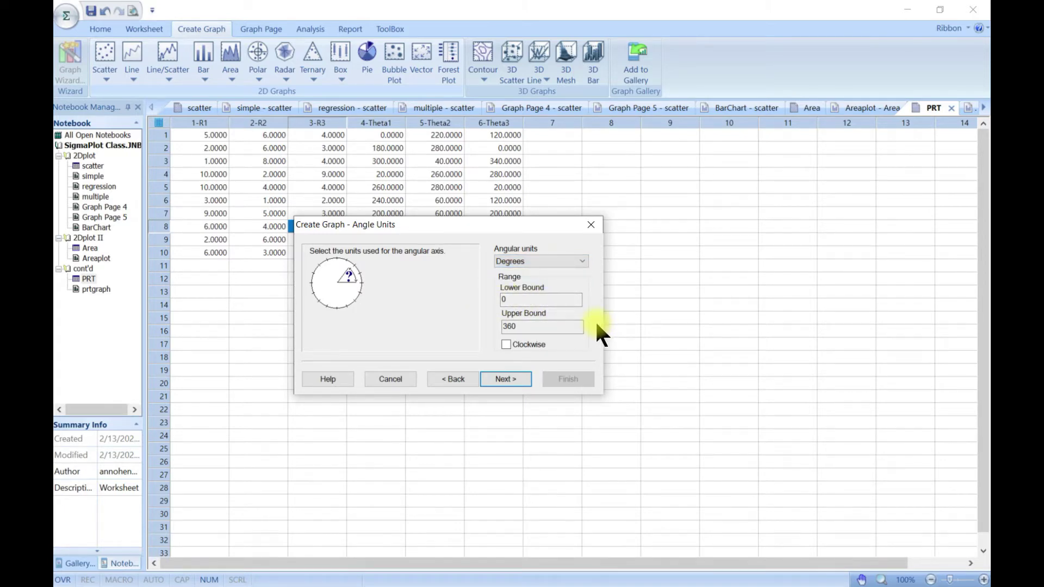
pyautogui.click(508, 379)
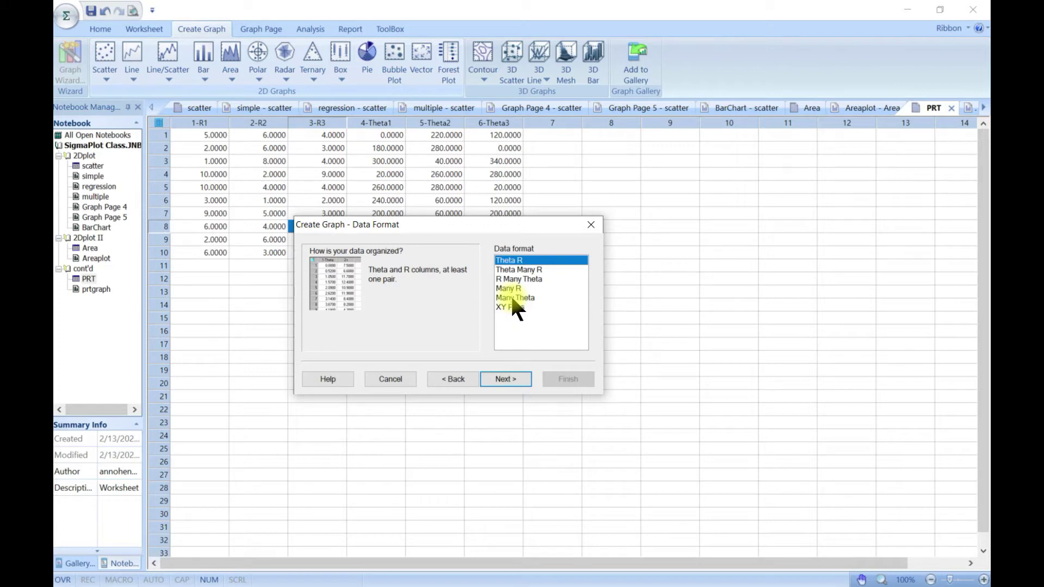
# Use the R Many Theta format with R = 1-R1 and Theta 1 = 4-Theta1, and finish.
pyautogui.click(504, 278)
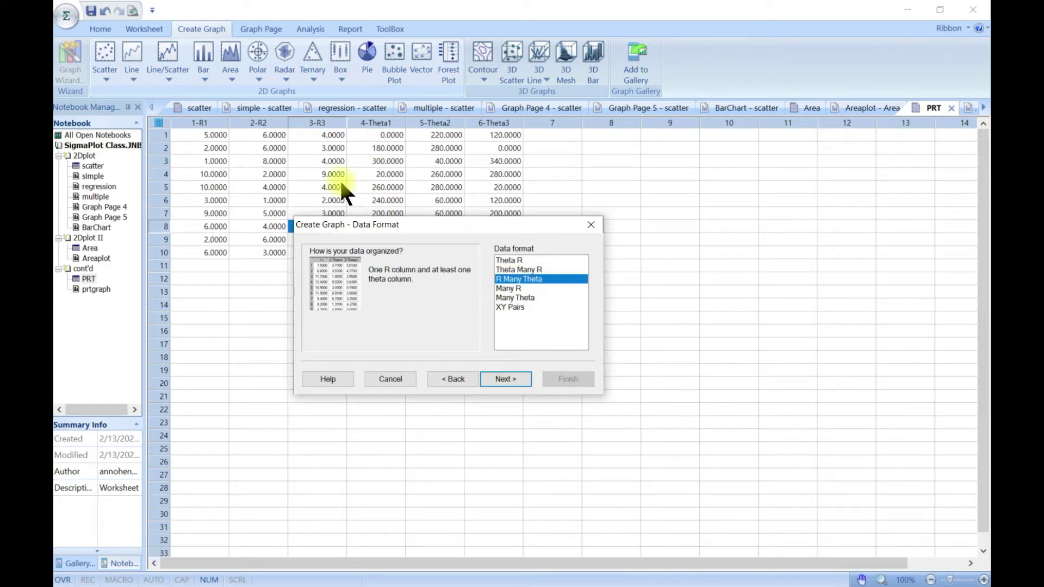
pyautogui.click(494, 380)
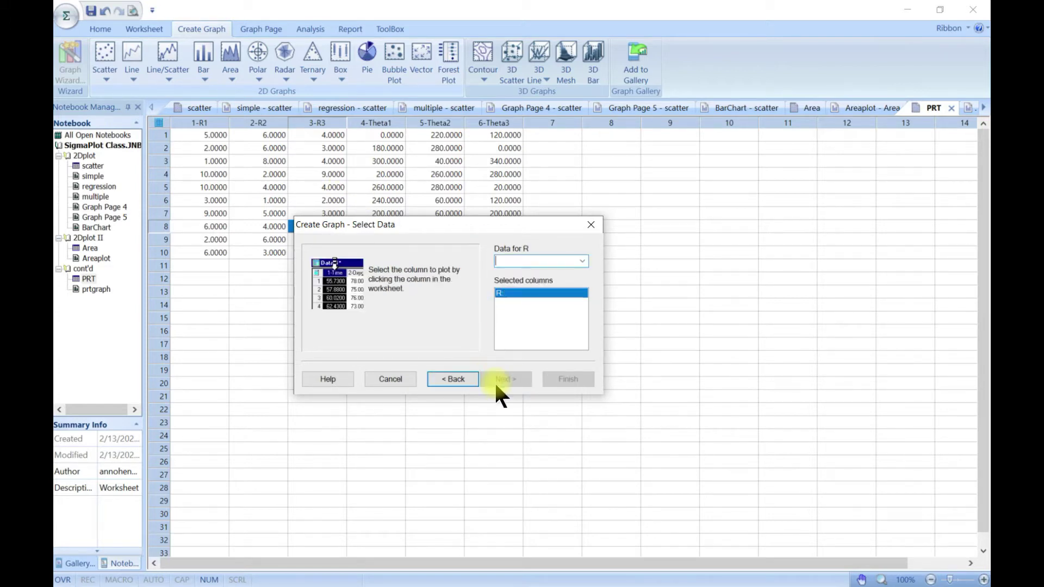
pyautogui.click(582, 262)
pyautogui.click(556, 271)
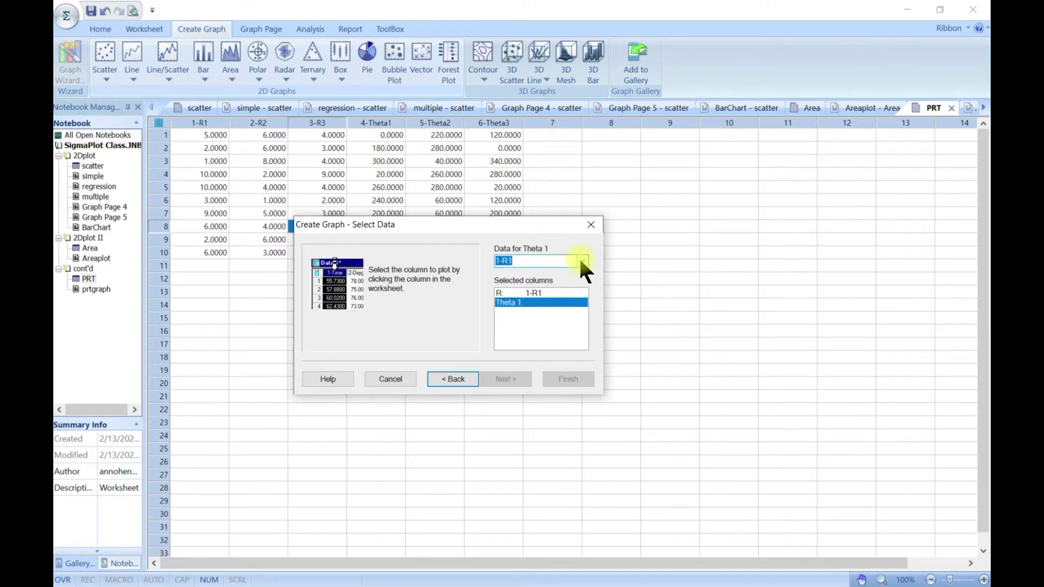
pyautogui.click(580, 261)
pyautogui.click(564, 300)
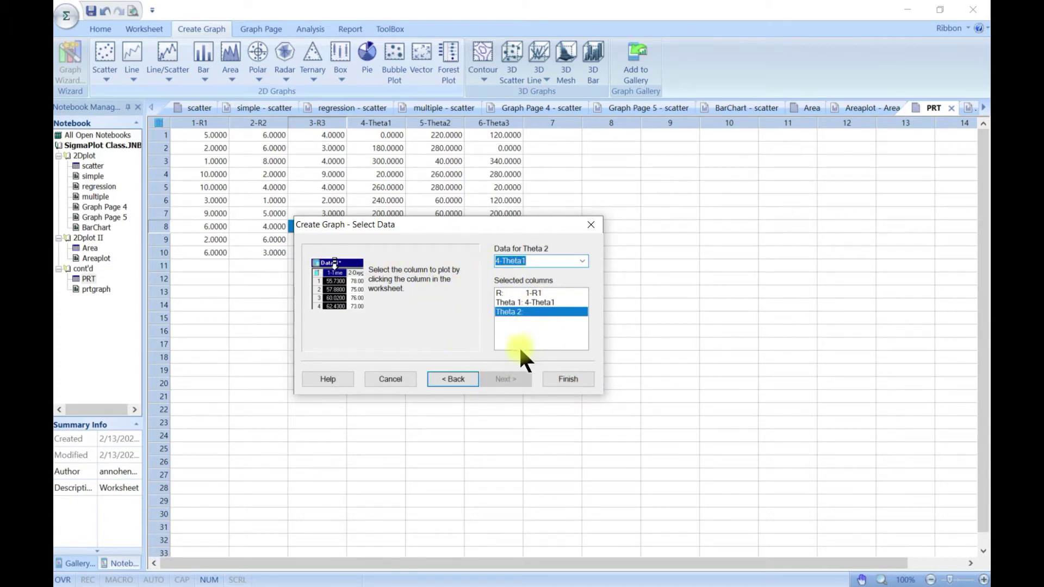
pyautogui.click(569, 379)
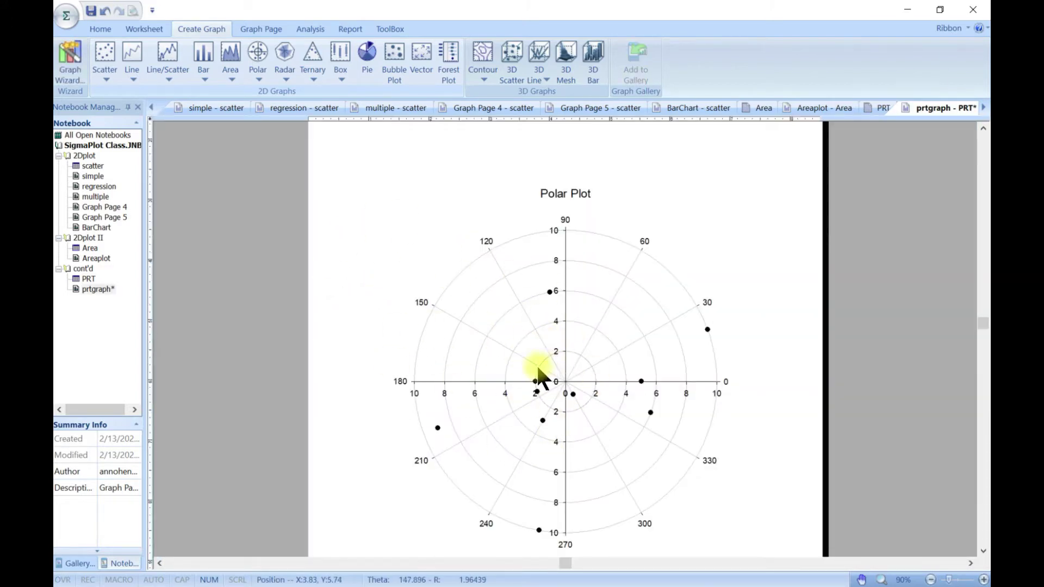
pyautogui.moveTo(639, 416)
pyautogui.scroll(-2, 624, 402)
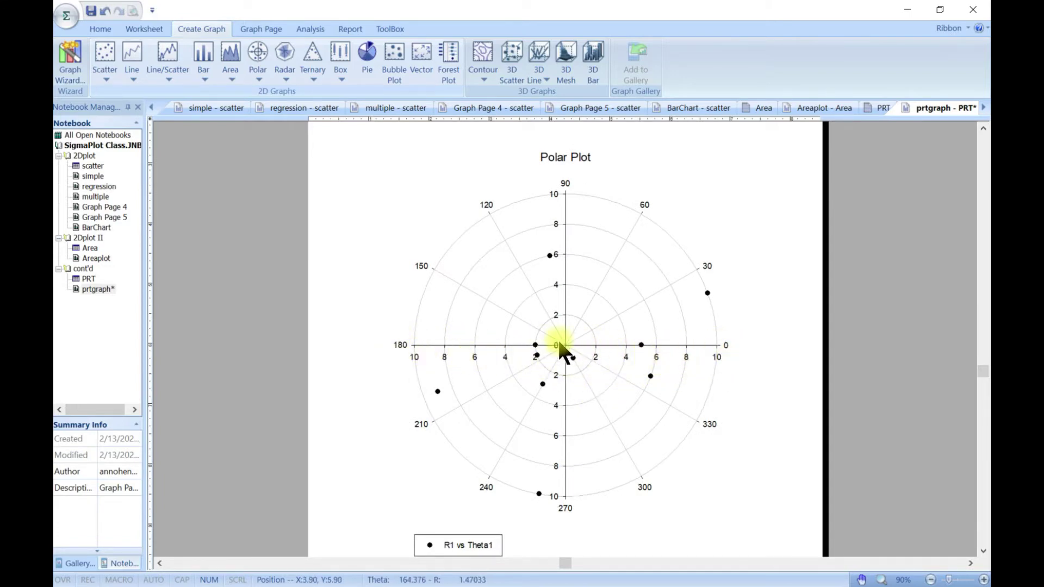
# In the graph's Grids properties, colour the angular major grid lines Dk. Red.
pyautogui.moveTo(640, 346)
pyautogui.moveTo(705, 294)
pyautogui.doubleClick(487, 266)
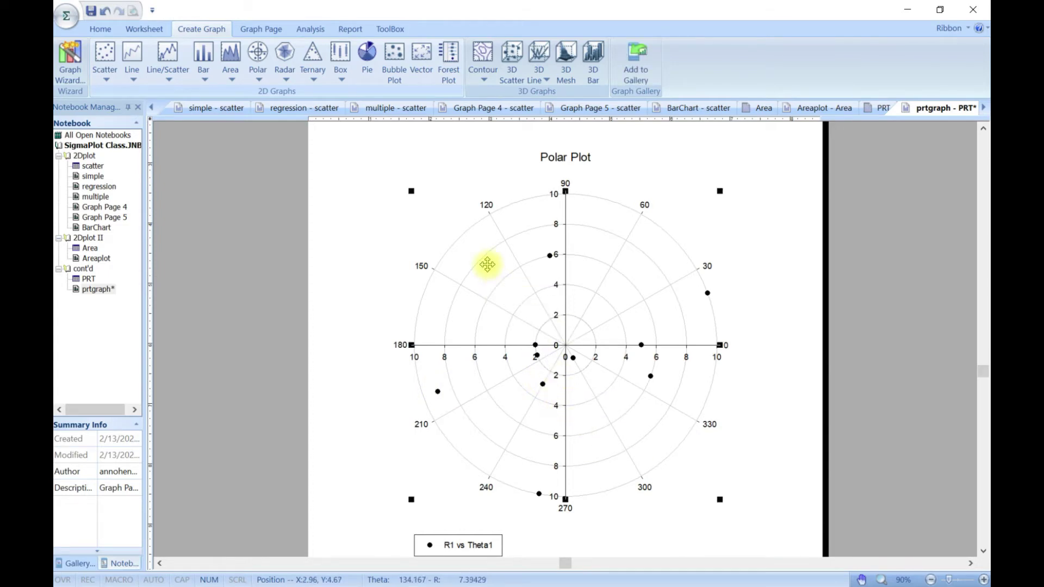
pyautogui.moveTo(318, 128); pyautogui.dragTo(351, 124)
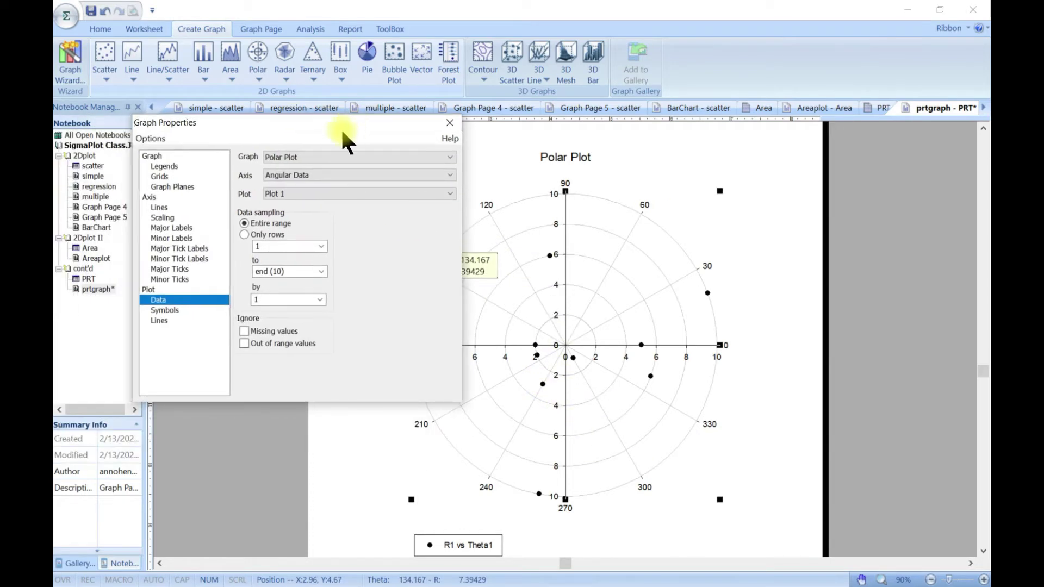
pyautogui.click(163, 176)
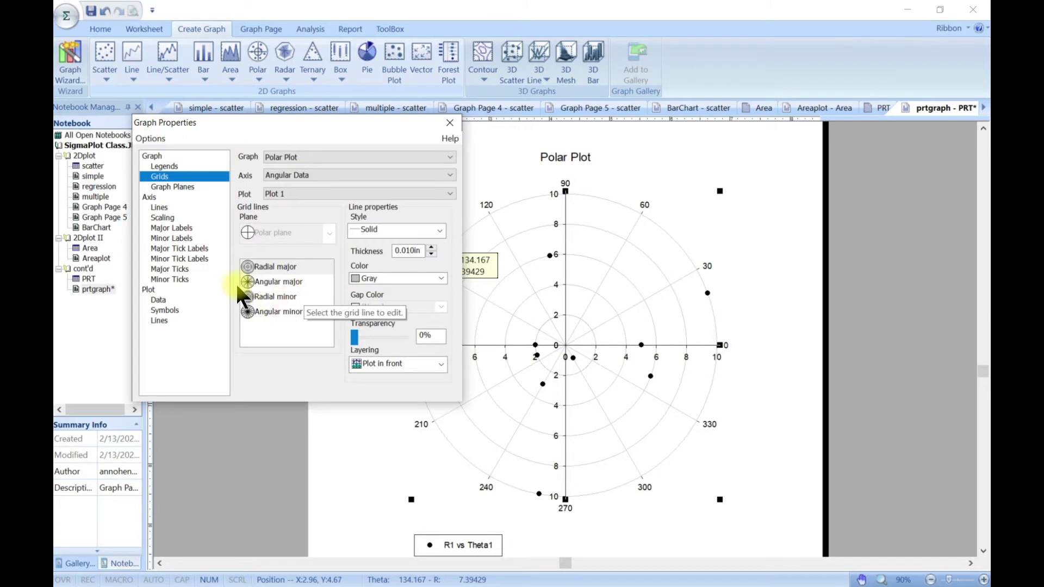
pyautogui.click(260, 308)
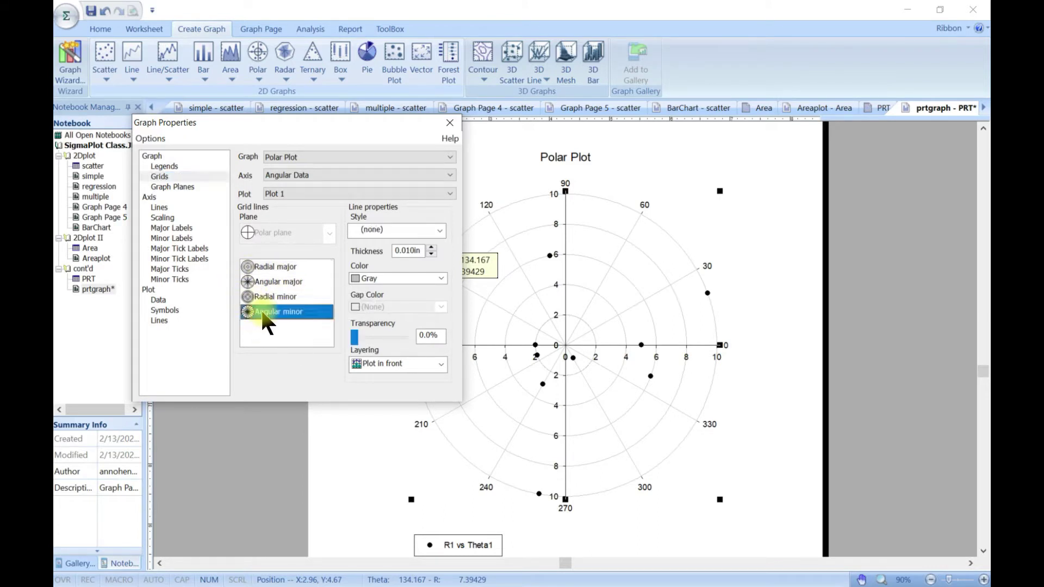
pyautogui.click(274, 265)
pyautogui.click(278, 282)
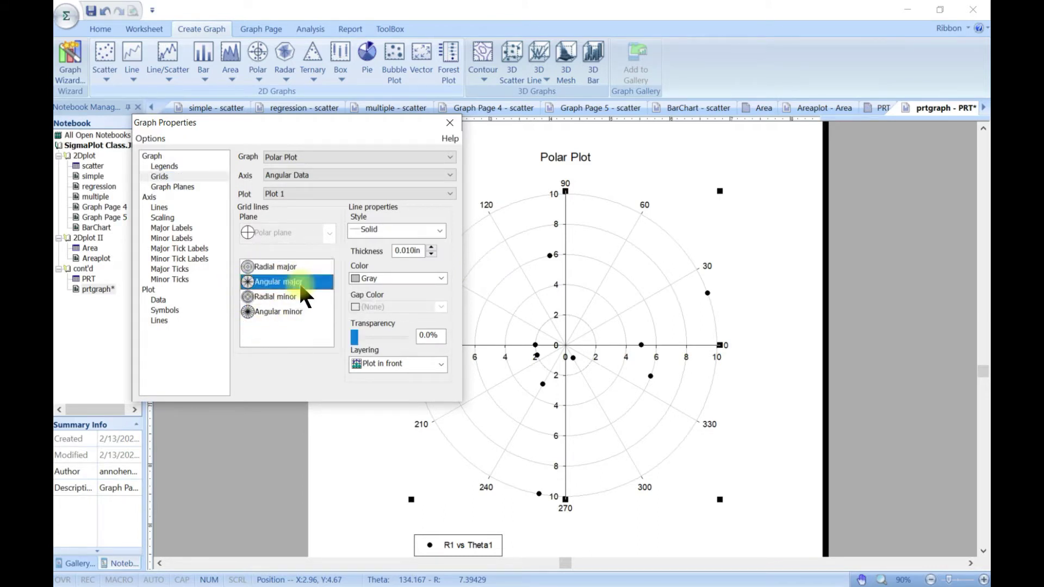
pyautogui.click(439, 278)
pyautogui.click(412, 301)
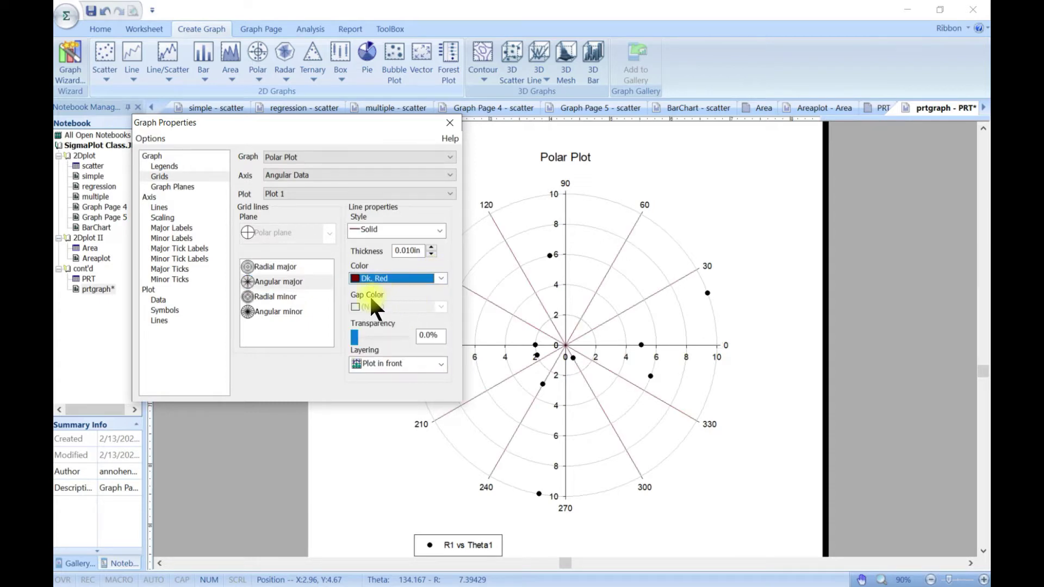
# Set the radial minor grid colour to Dk. Green and close Graph Properties.
pyautogui.click(284, 294)
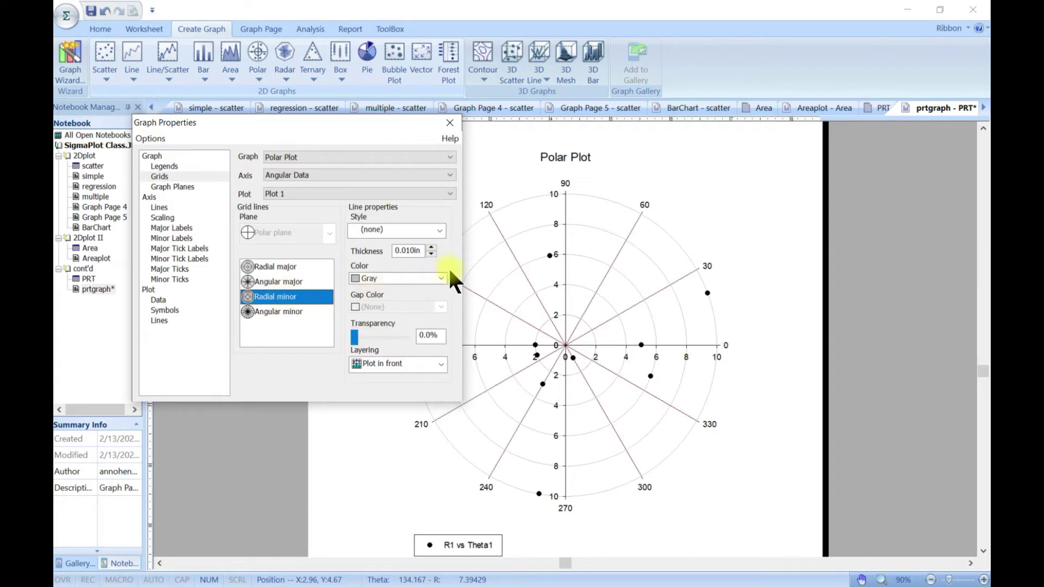
pyautogui.click(441, 275)
pyautogui.click(398, 302)
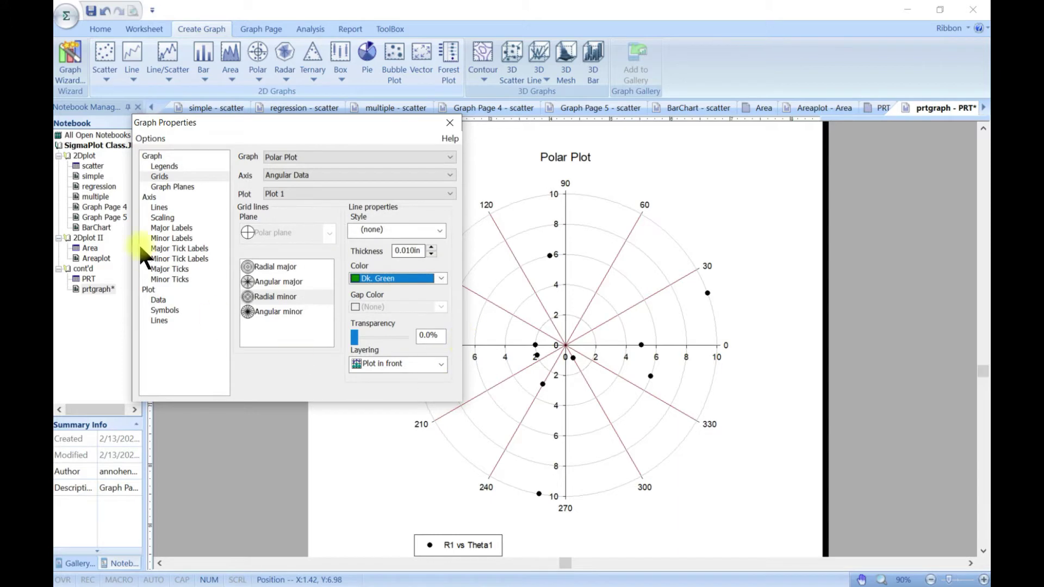
pyautogui.click(450, 122)
pyautogui.click(477, 277)
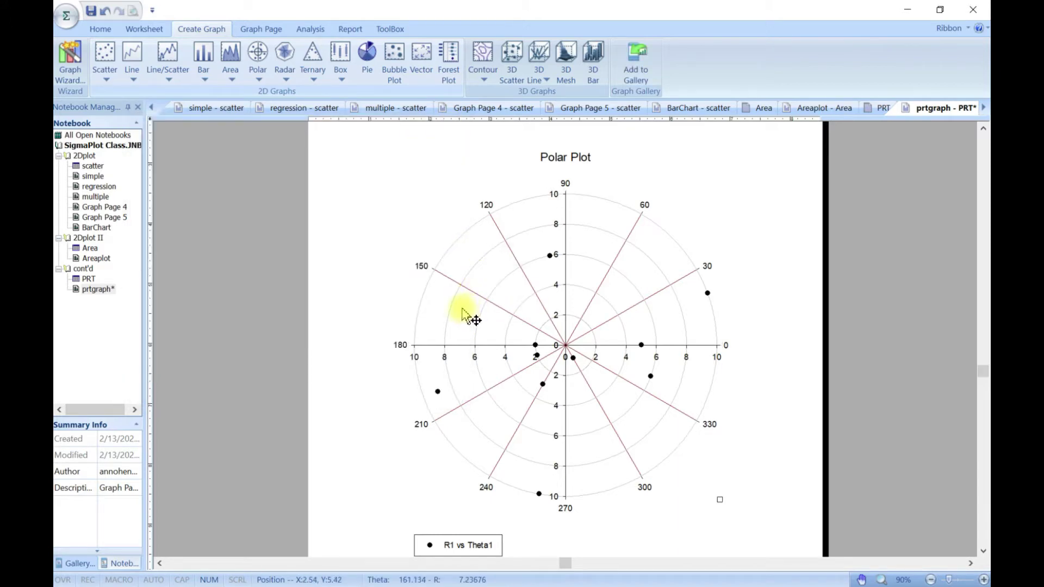
# Box-select the entire Polar Plot and delete it from the prtgraph page.
pyautogui.click(411, 328)
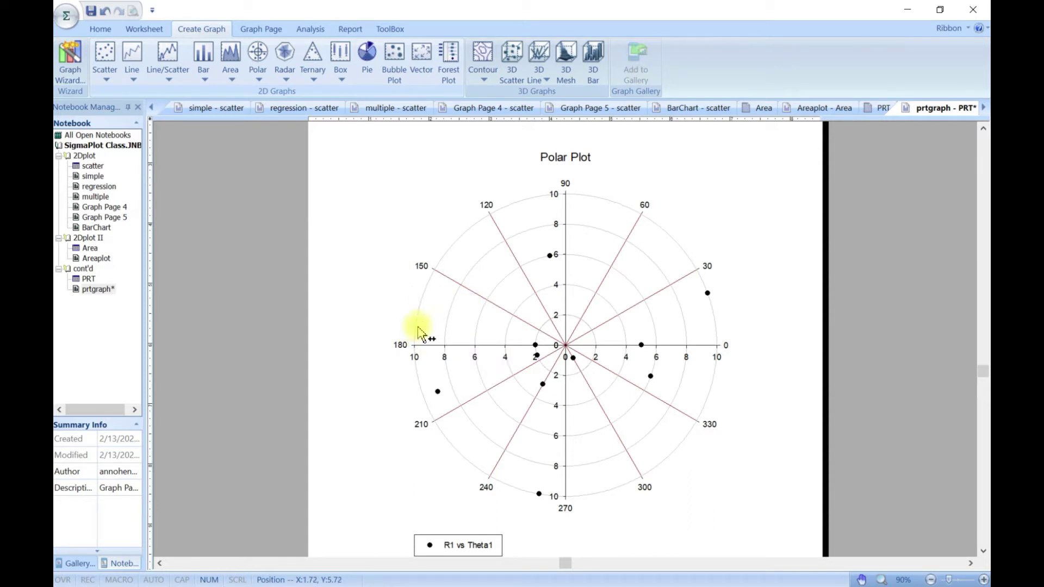
pyautogui.click(419, 332)
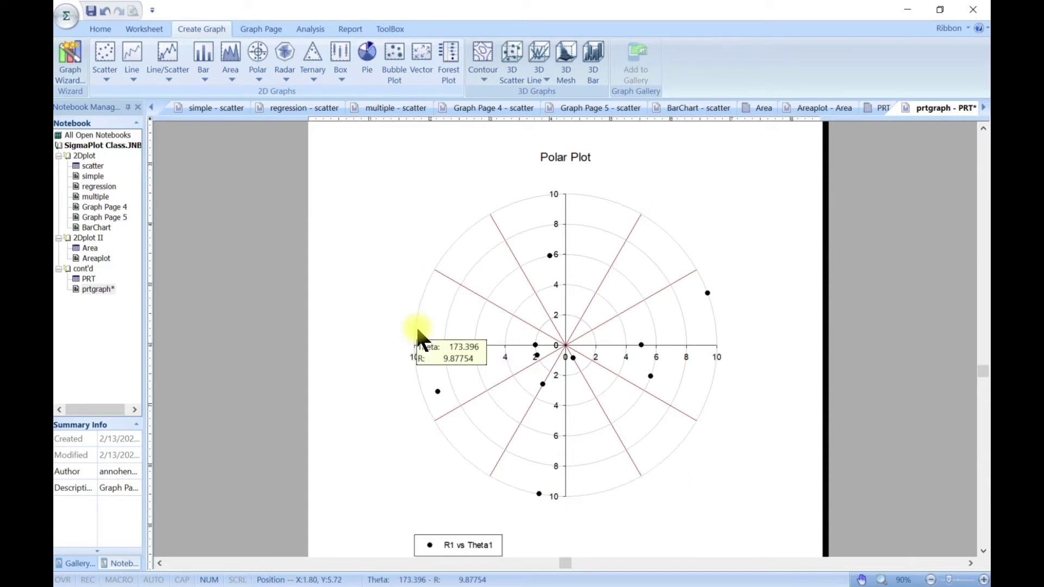
pyautogui.click(418, 332)
pyautogui.click(422, 352)
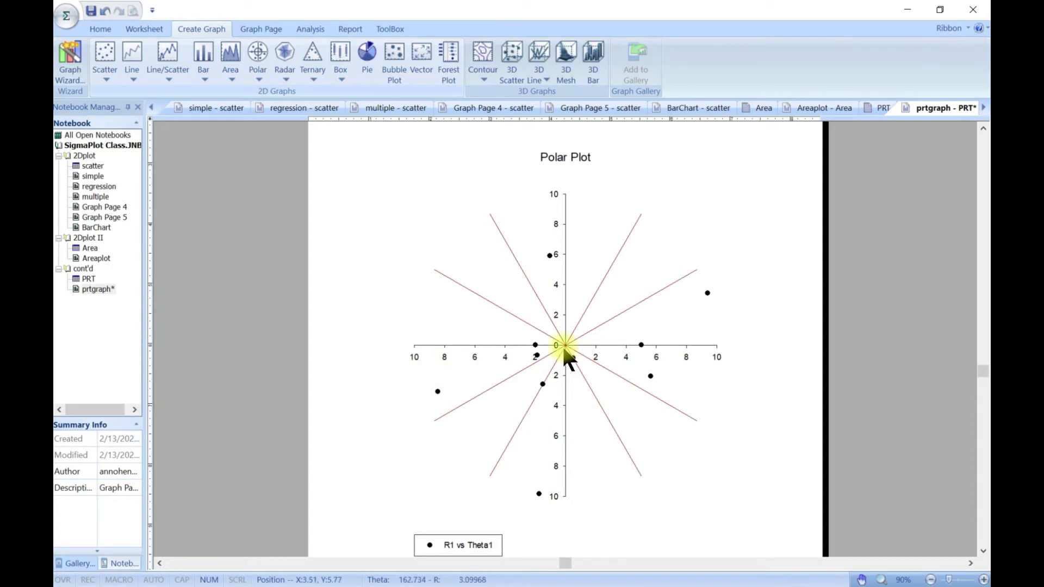
pyautogui.moveTo(354, 134); pyautogui.dragTo(758, 554)
pyautogui.press('Delete')
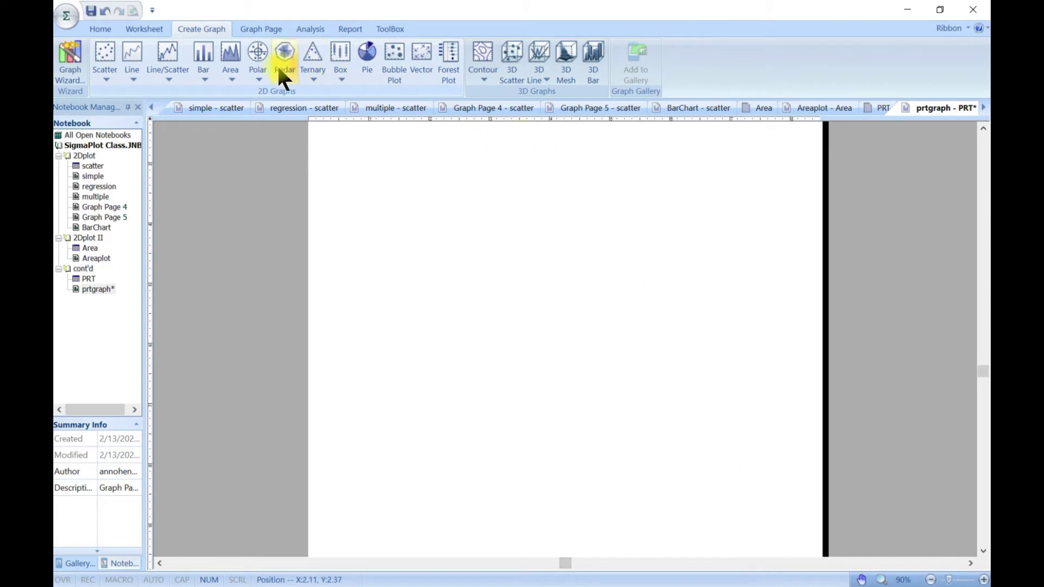
# Start a polar line graph, keeping Degrees as angle units, and advance to column selection.
pyautogui.click(259, 82)
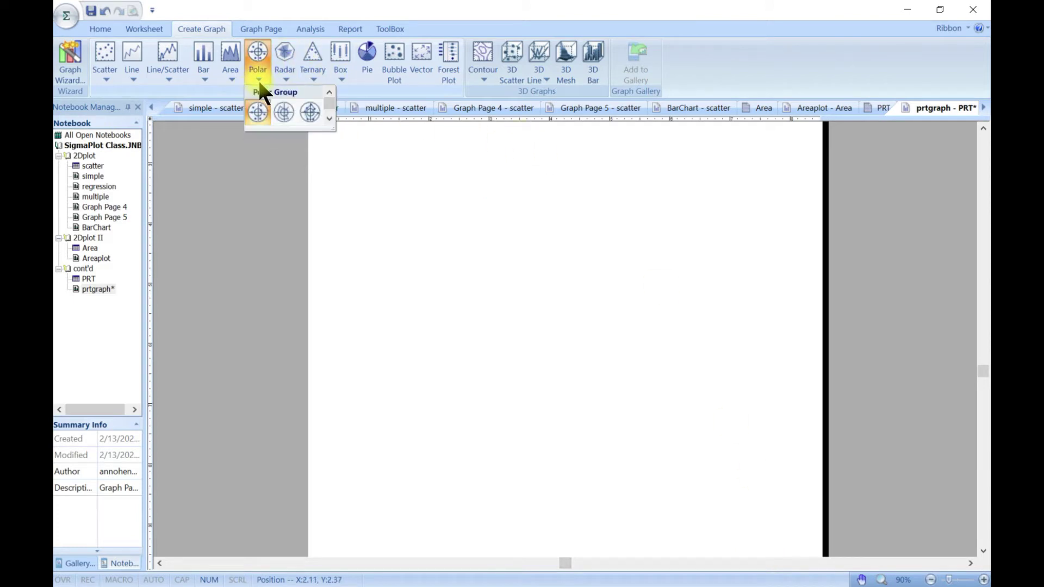
pyautogui.click(281, 112)
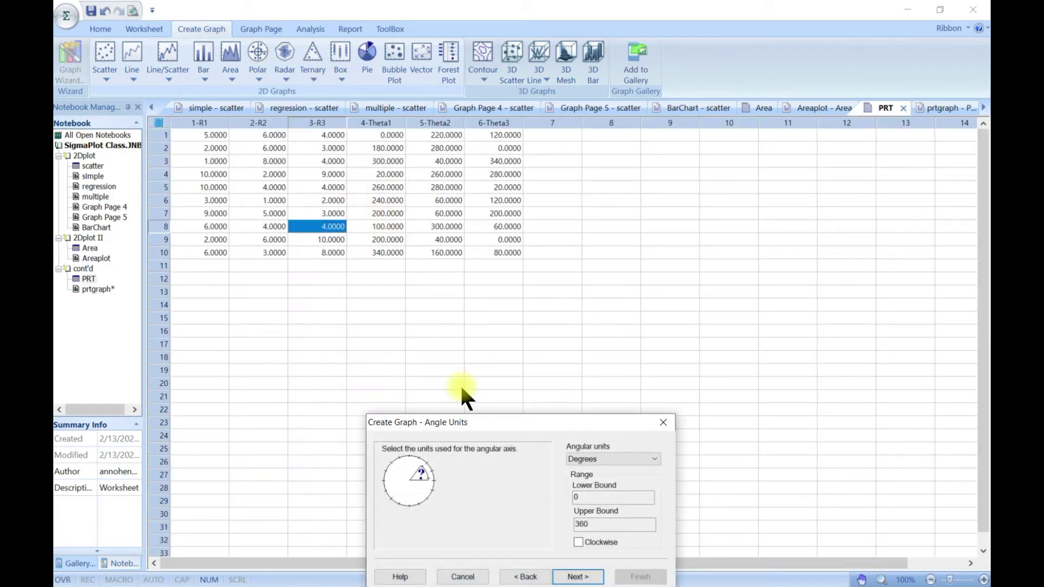
pyautogui.moveTo(488, 422); pyautogui.dragTo(434, 256)
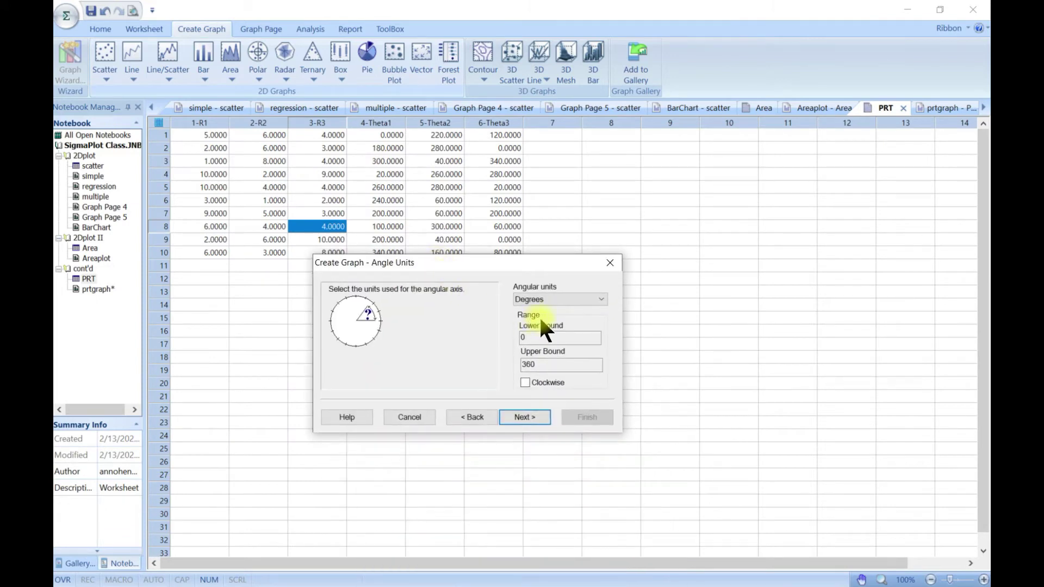
pyautogui.click(601, 298)
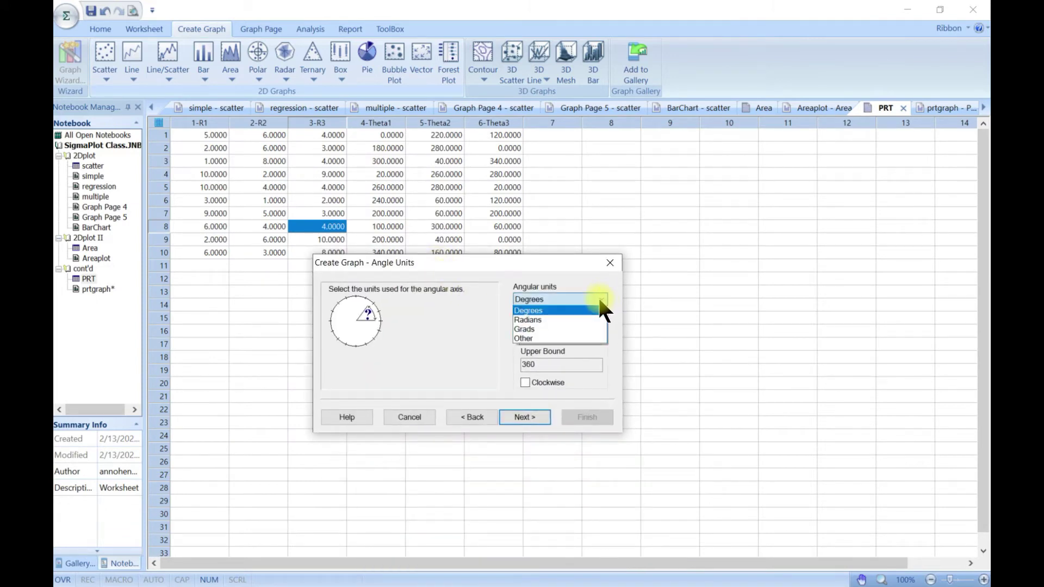
pyautogui.click(540, 309)
pyautogui.click(537, 416)
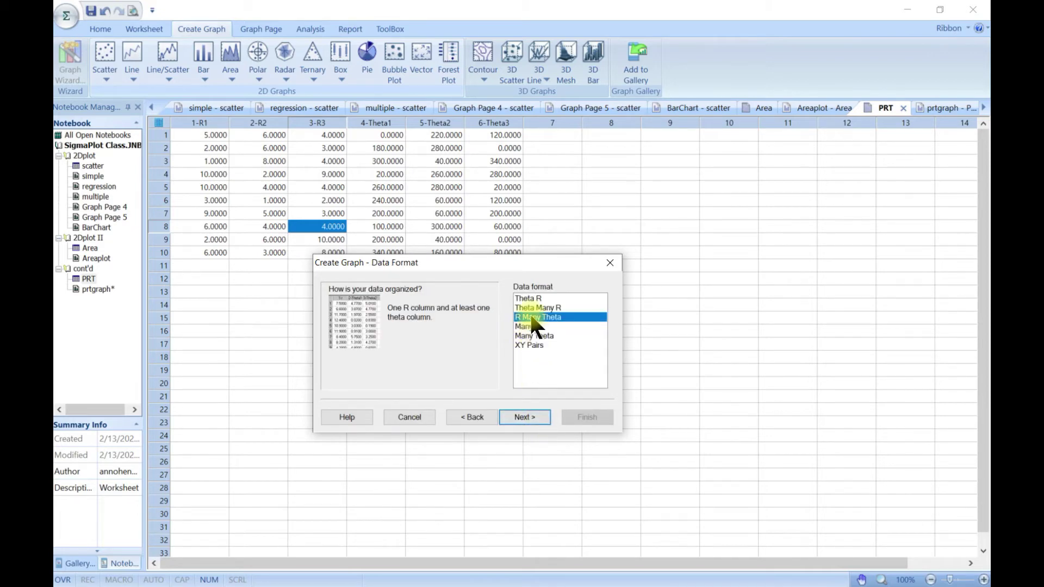
pyautogui.click(523, 416)
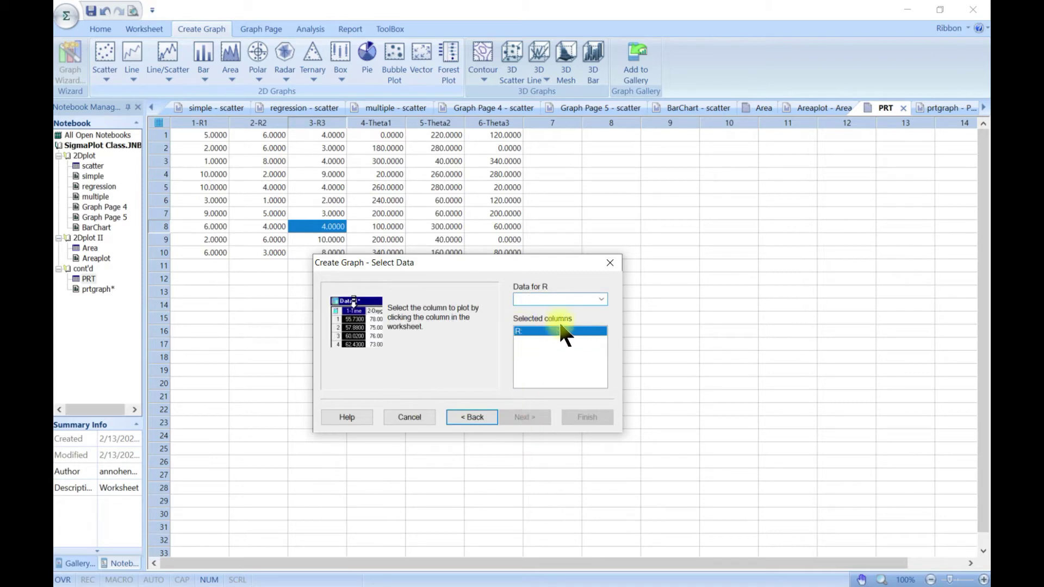
# Map R = 1-R1, Theta 1 = 4-Theta1, Theta 2 = 2-R2 and a further Theta 3 column, then finish.
pyautogui.click(601, 299)
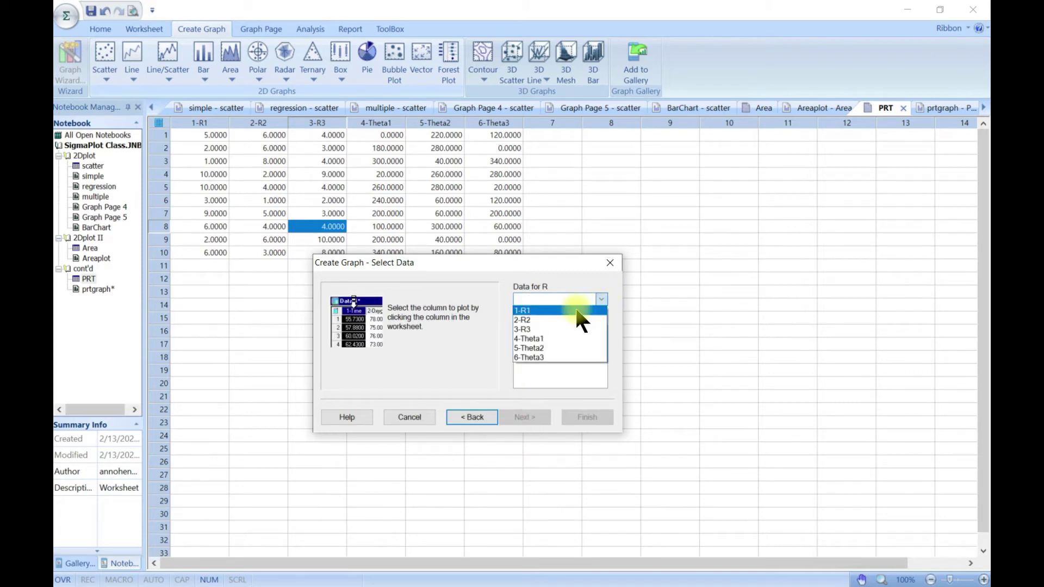
pyautogui.click(576, 309)
pyautogui.click(601, 299)
pyautogui.click(573, 333)
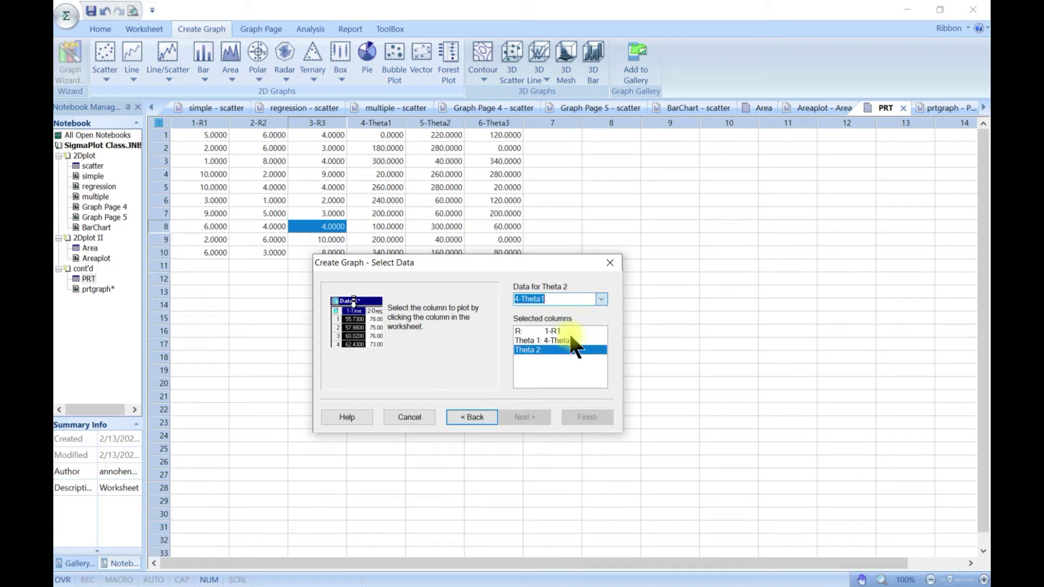
pyautogui.click(600, 299)
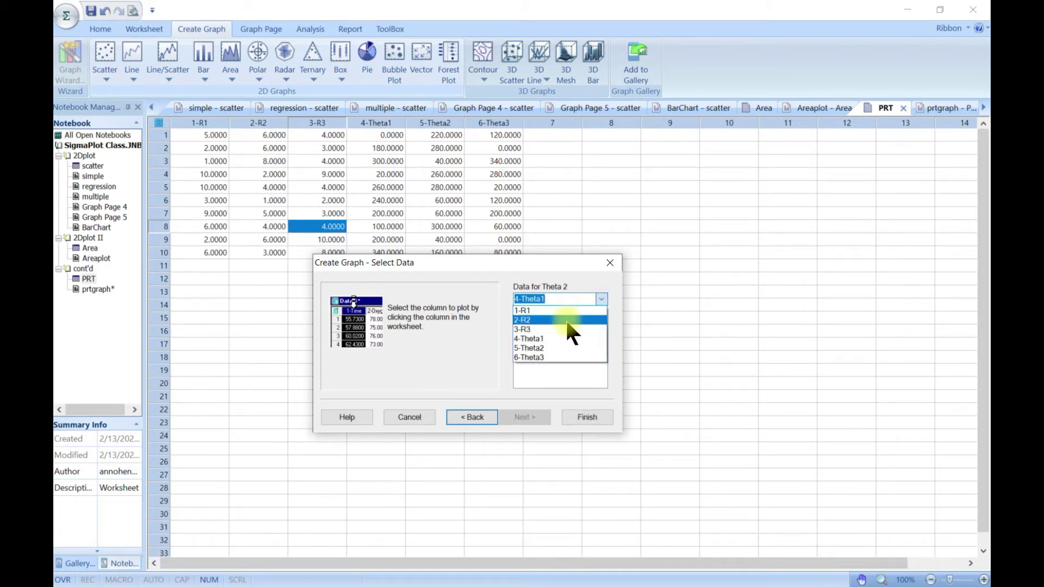
pyautogui.click(566, 320)
pyautogui.click(602, 298)
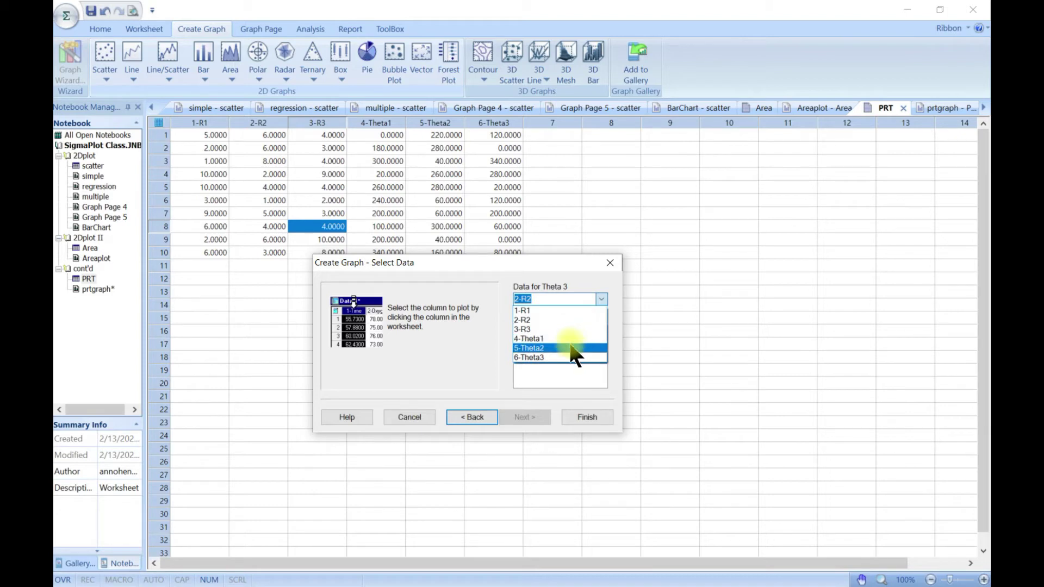
pyautogui.click(569, 340)
pyautogui.click(585, 412)
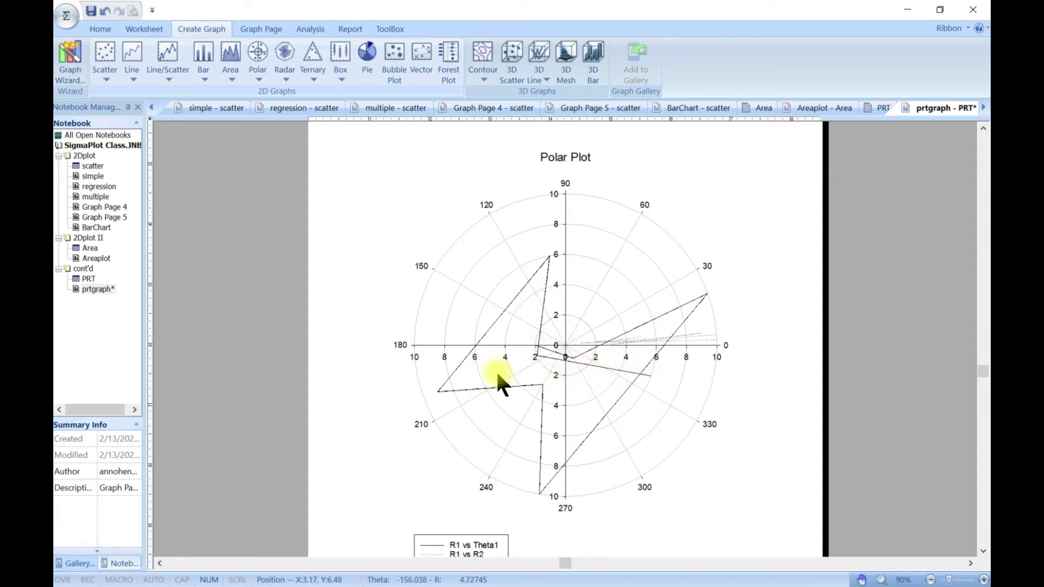
# Give the R1 vs Theta1 plot line a thick width, then briefly open and close Graph Properties.
pyautogui.click(487, 330)
pyautogui.rightClick(487, 332)
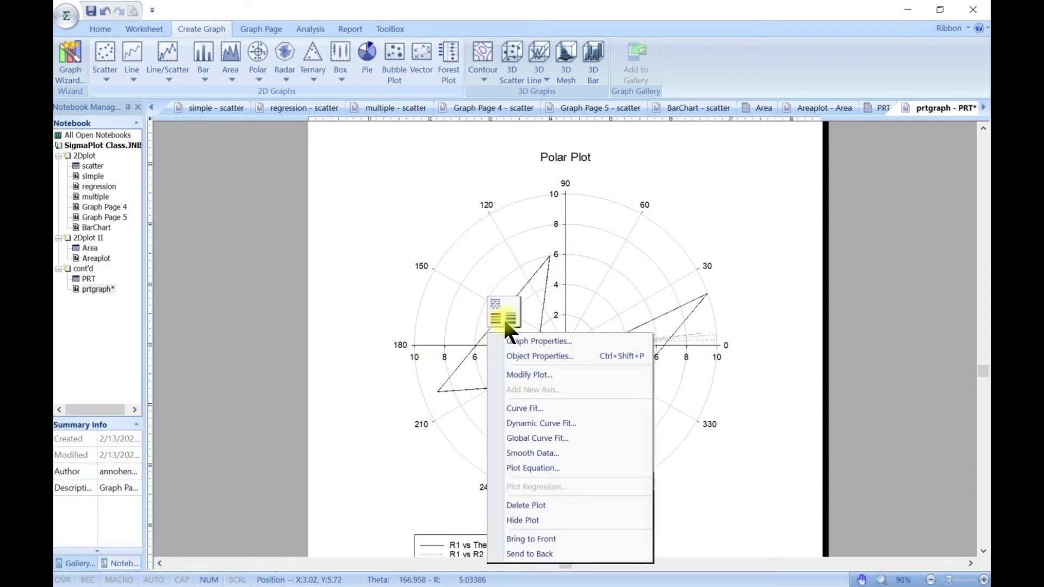
pyautogui.click(509, 320)
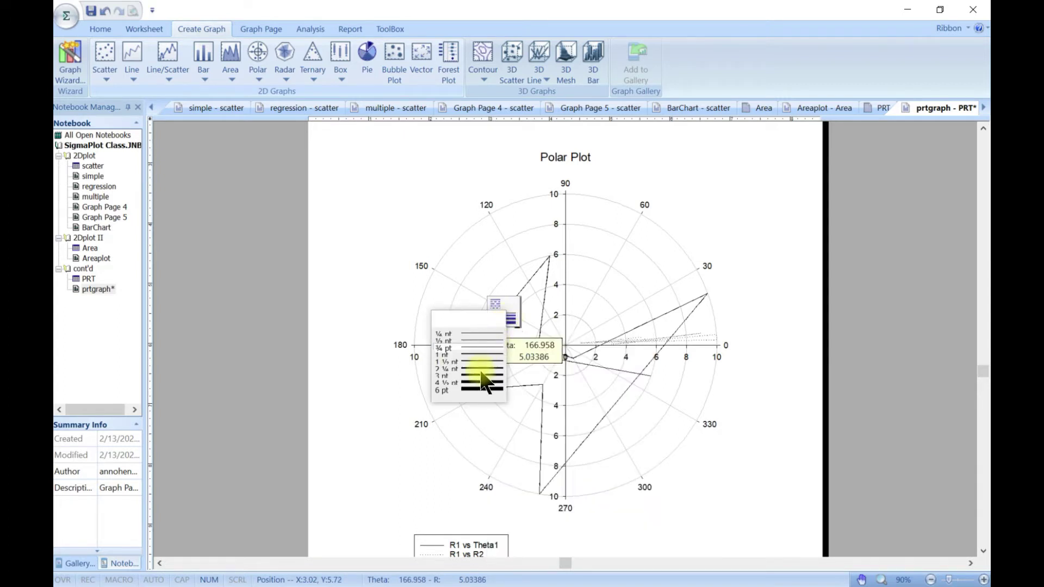
pyautogui.click(478, 369)
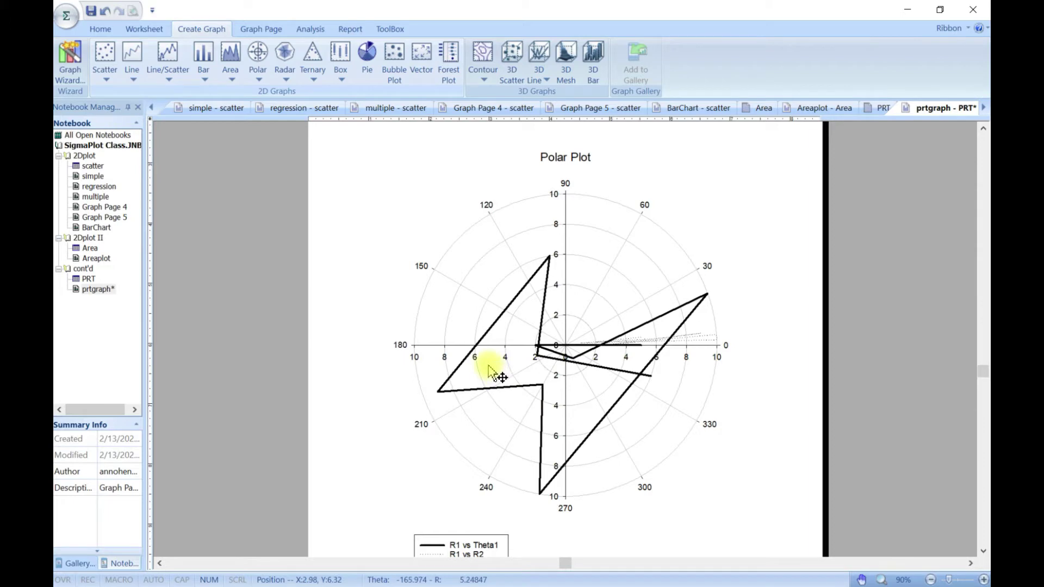
pyautogui.click(499, 337)
pyautogui.doubleClick(499, 337)
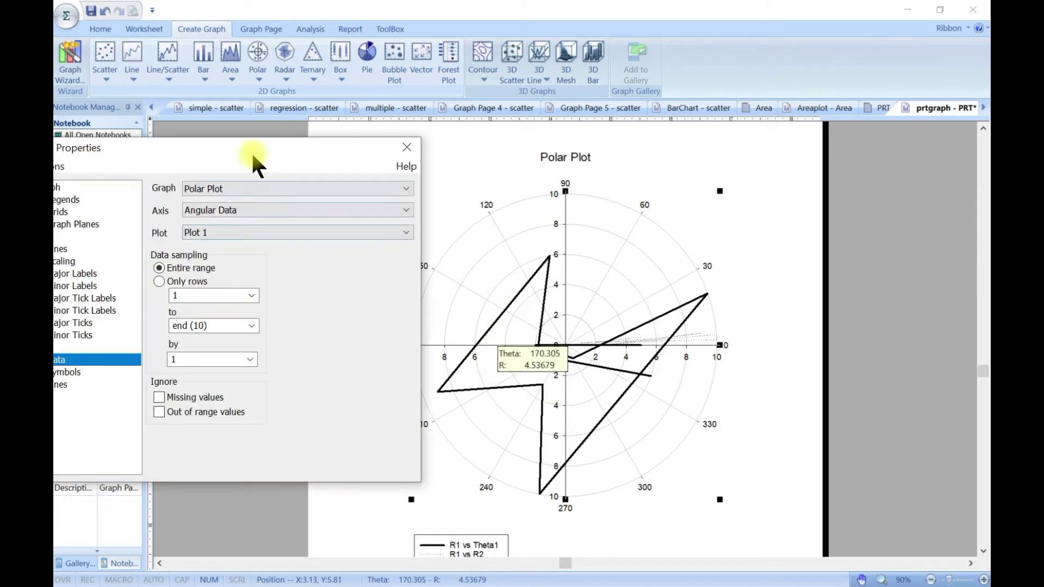
pyautogui.moveTo(256, 152); pyautogui.dragTo(310, 145)
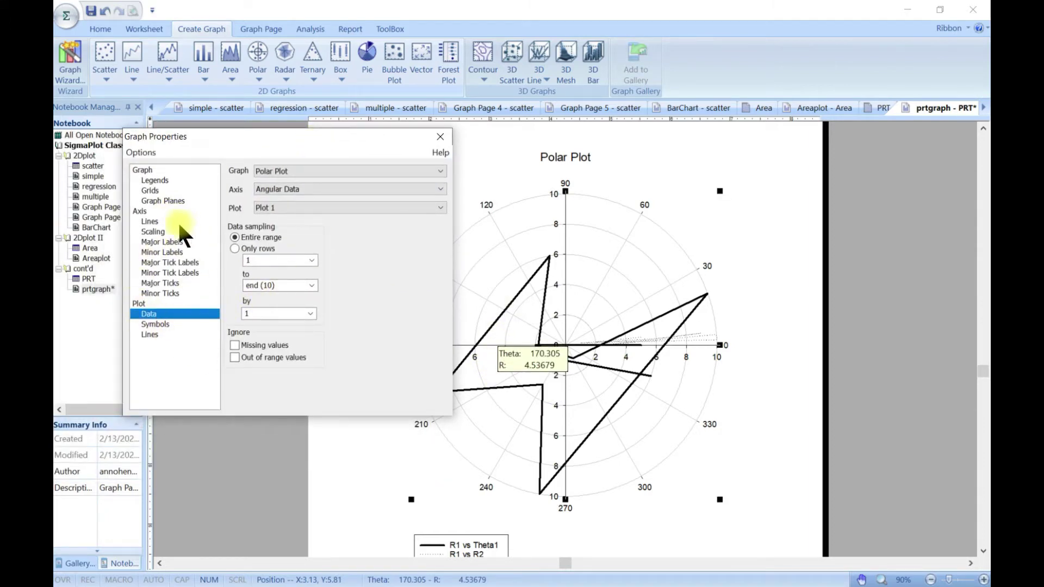
pyautogui.click(441, 137)
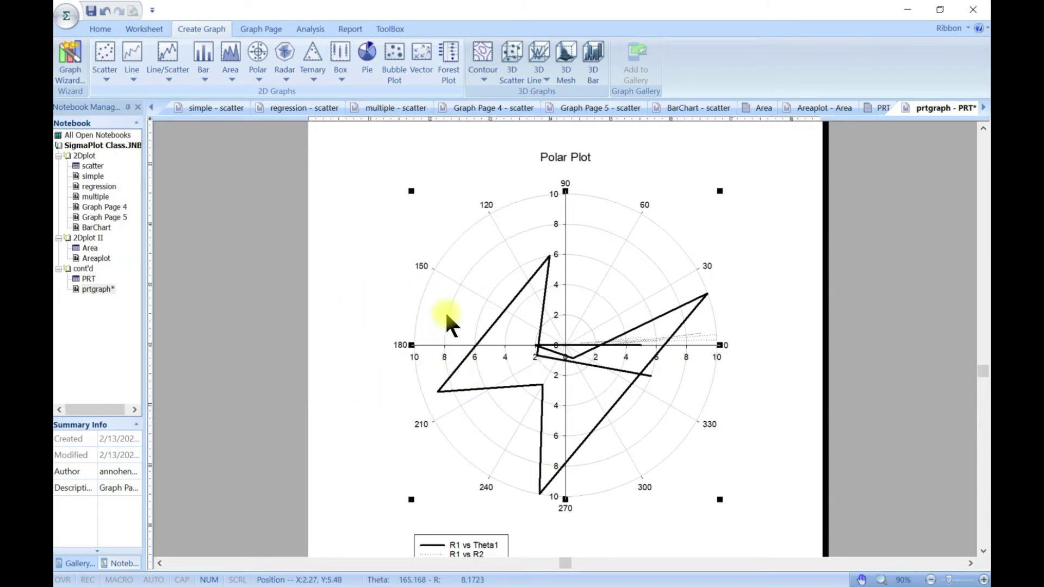
# Delete the polar graph and start a Polar Scatter & Lines graph in Degrees.
pyautogui.moveTo(445, 313)
pyautogui.press('Delete')
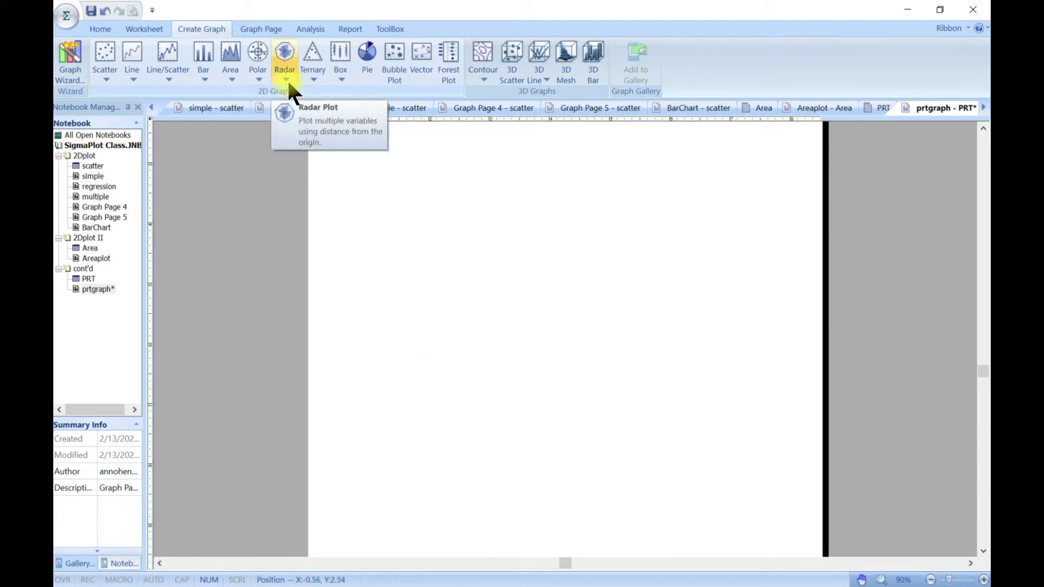
pyautogui.click(267, 76)
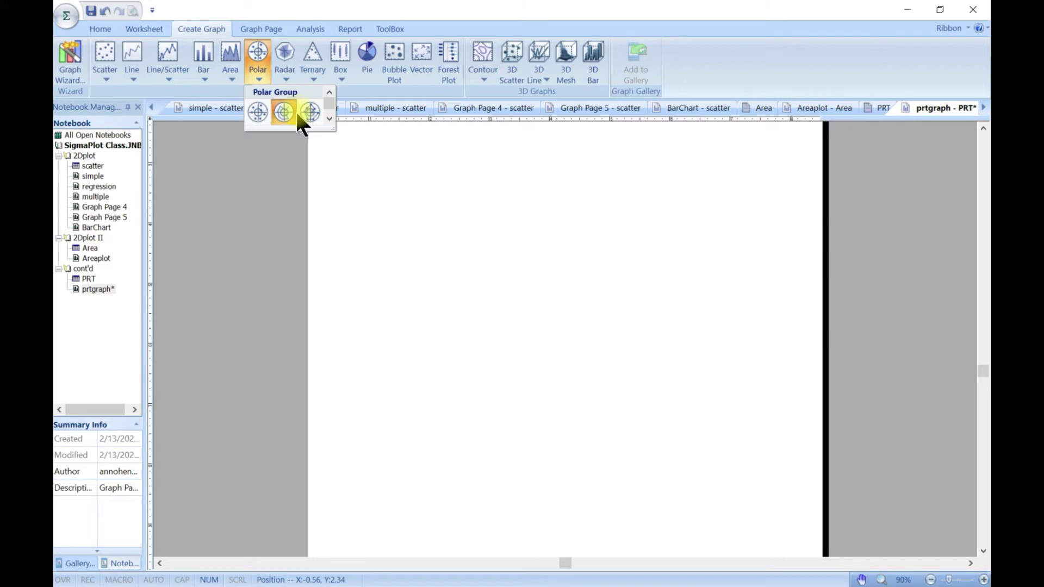
pyautogui.click(311, 112)
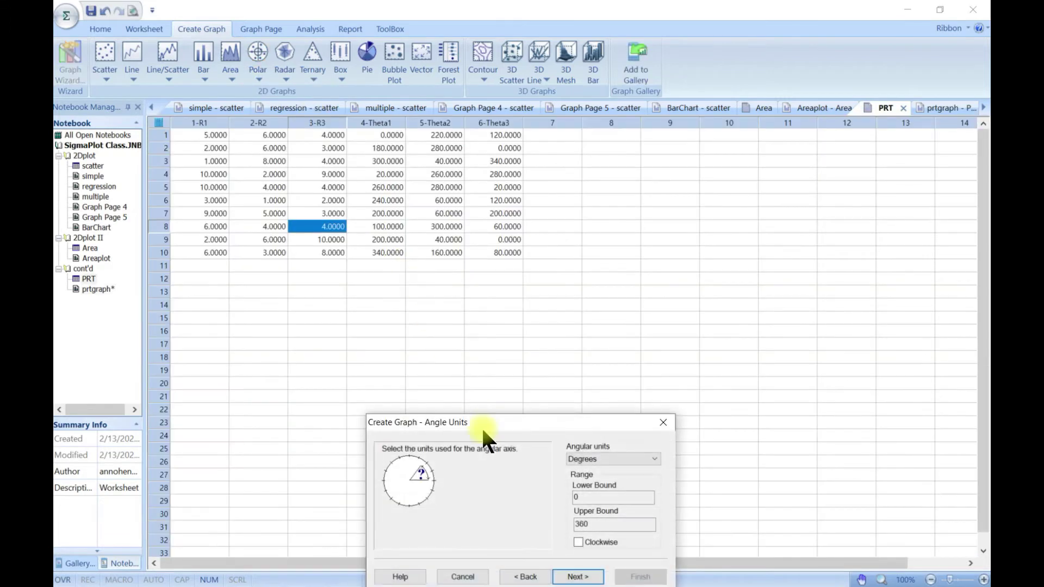
pyautogui.moveTo(481, 422); pyautogui.dragTo(414, 260)
pyautogui.click(500, 416)
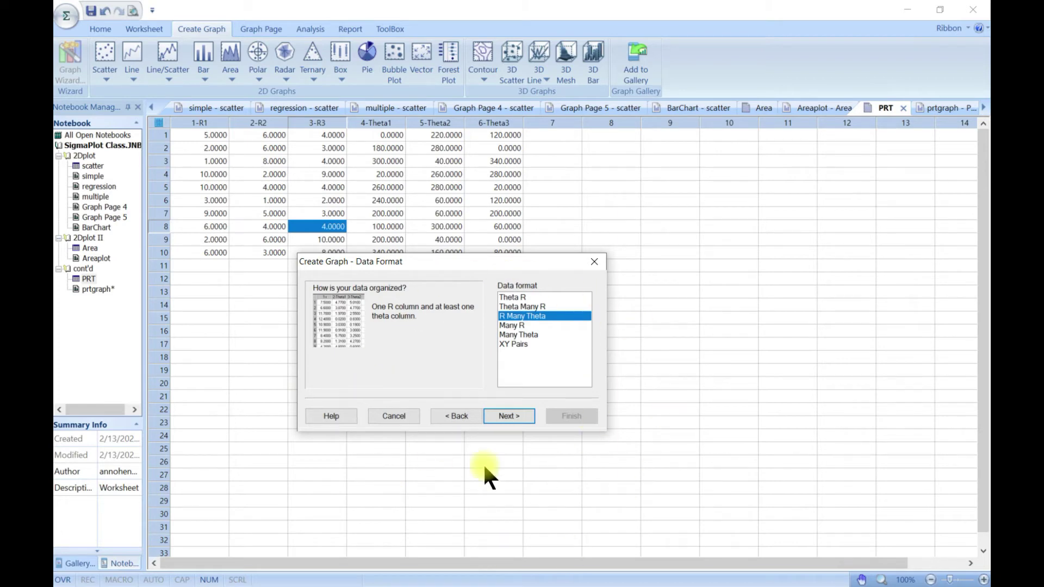
# Choose XY Pairs with X1 = 1-R1 and Y1 = 2-R2 to create the plot.
pyautogui.click(510, 343)
pyautogui.click(519, 416)
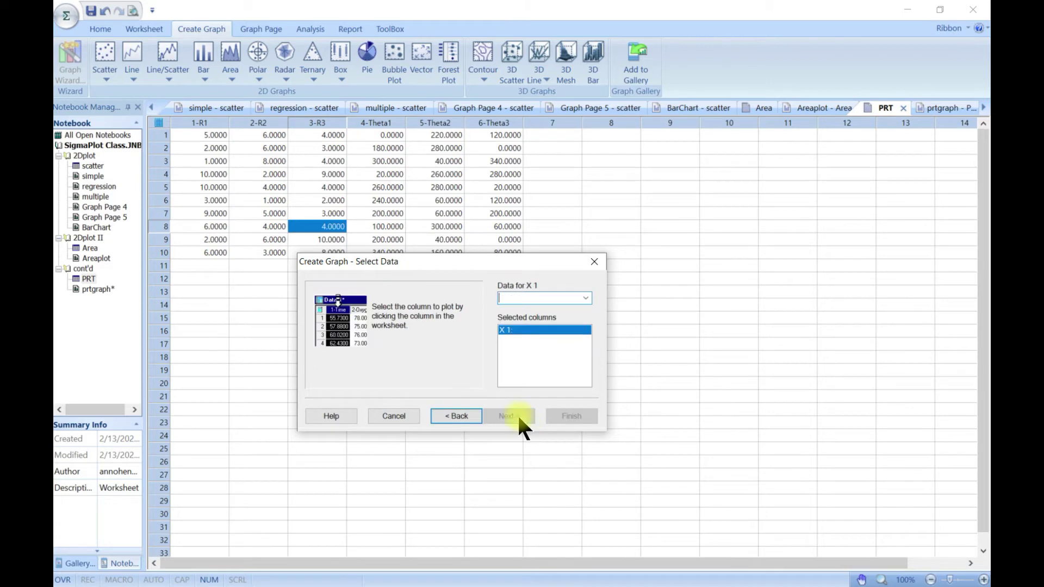
pyautogui.click(585, 297)
pyautogui.click(554, 308)
pyautogui.click(581, 296)
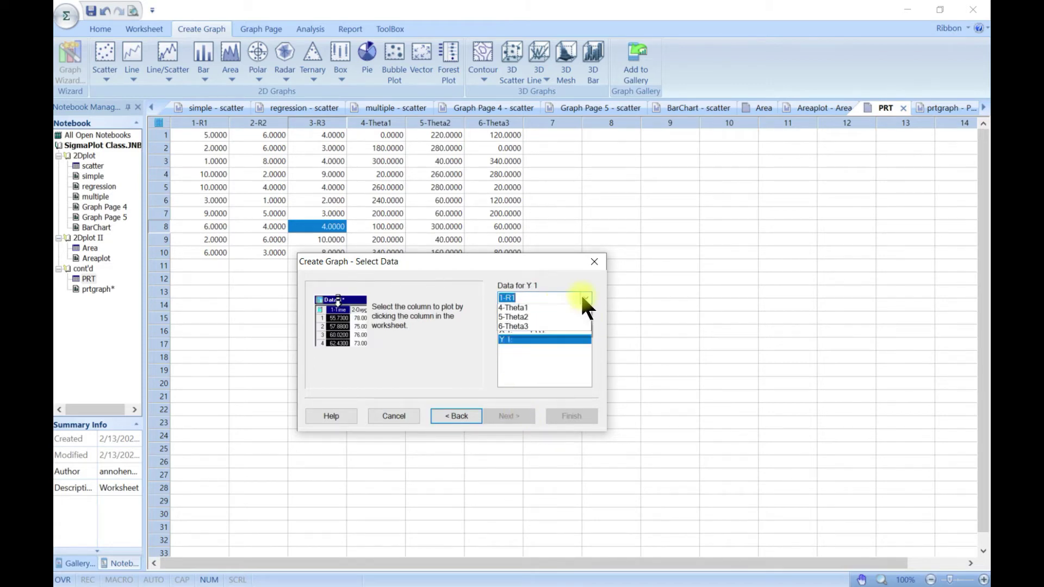
pyautogui.click(567, 319)
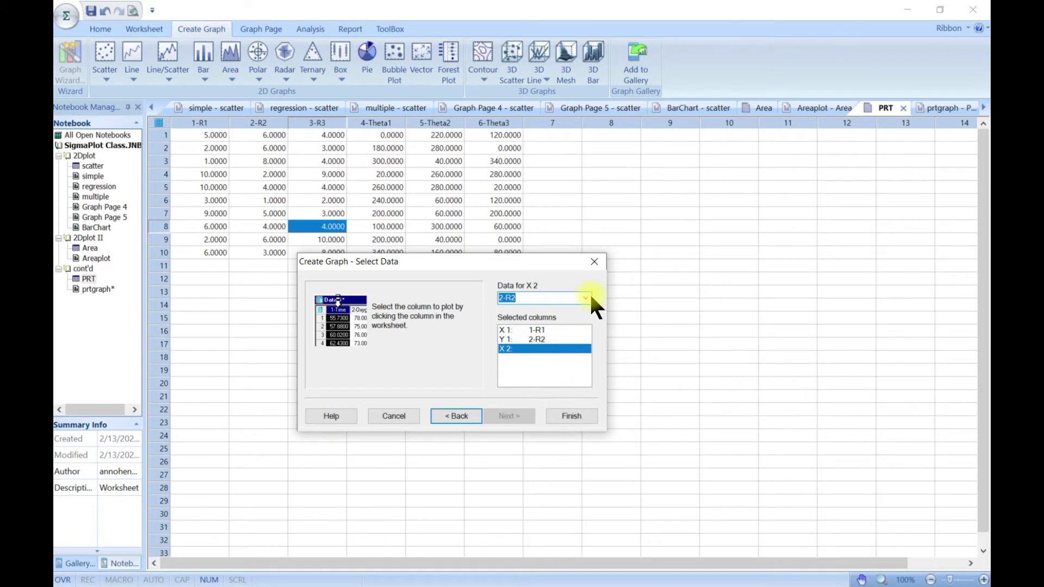
pyautogui.click(569, 416)
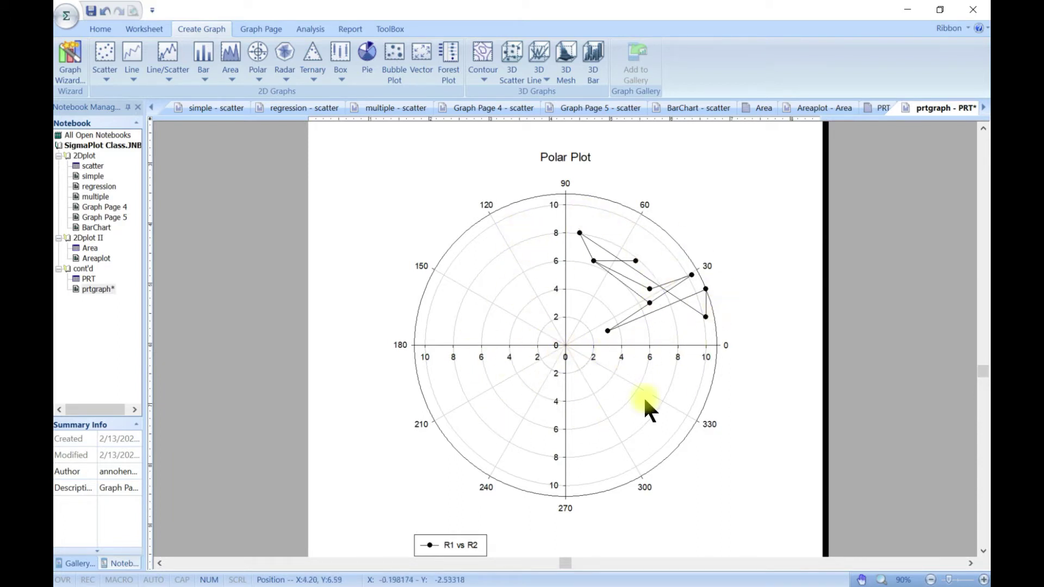
pyautogui.click(502, 426)
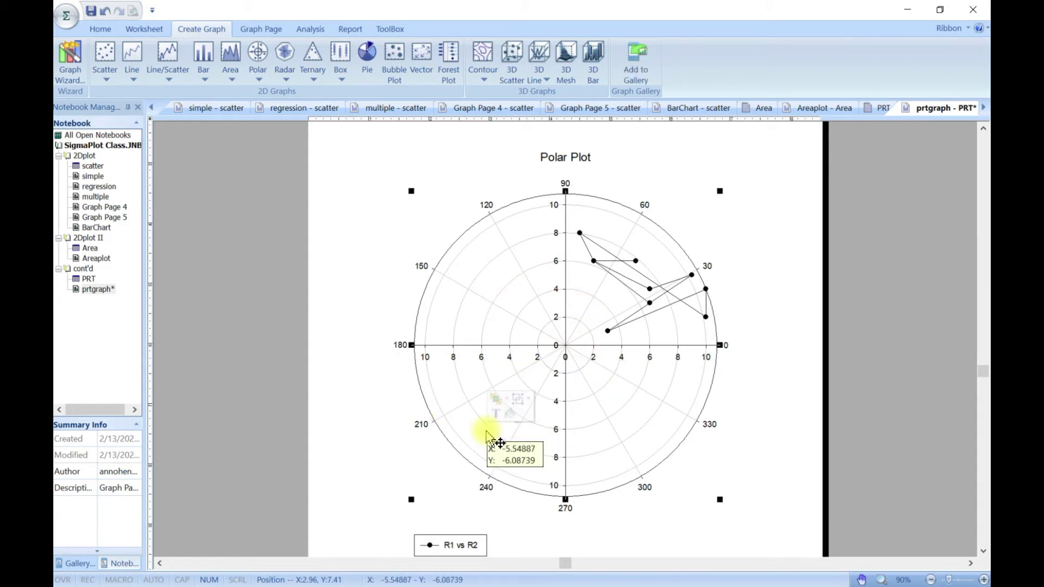
# Delete the R1 vs R2 polar graph and begin a Radar Scatter graph.
pyautogui.press('Delete')
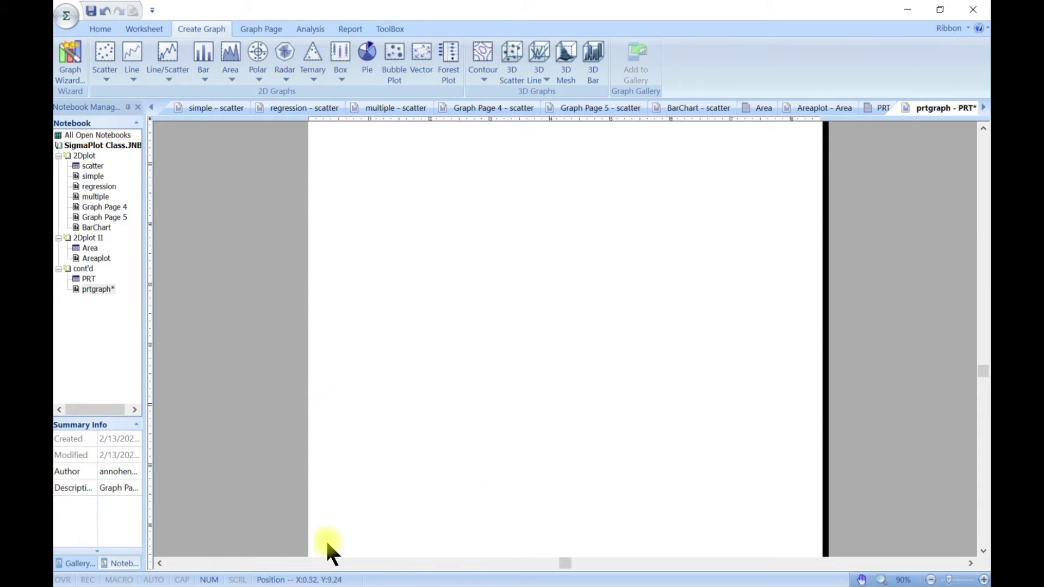
pyautogui.click(287, 80)
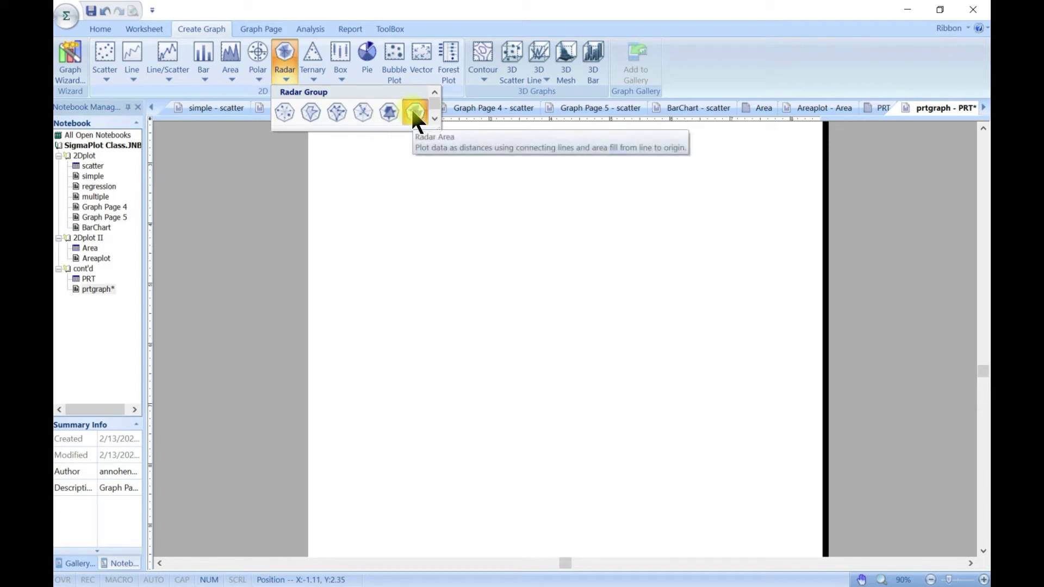
pyautogui.click(283, 112)
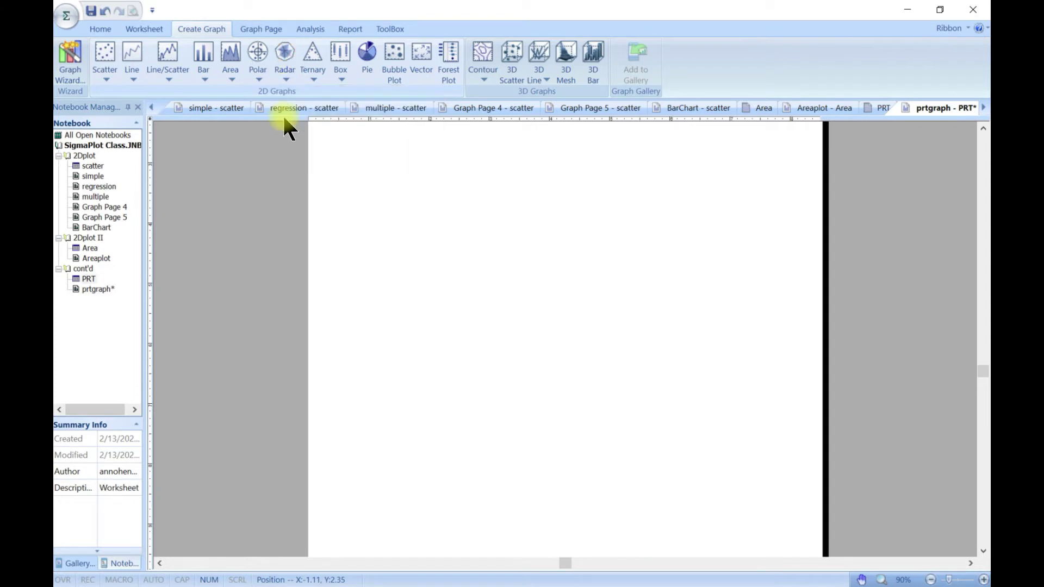
# Pick the Many Series format with 1-R1 as Series 1 and finish the radar plot.
pyautogui.moveTo(513, 423); pyautogui.dragTo(432, 249)
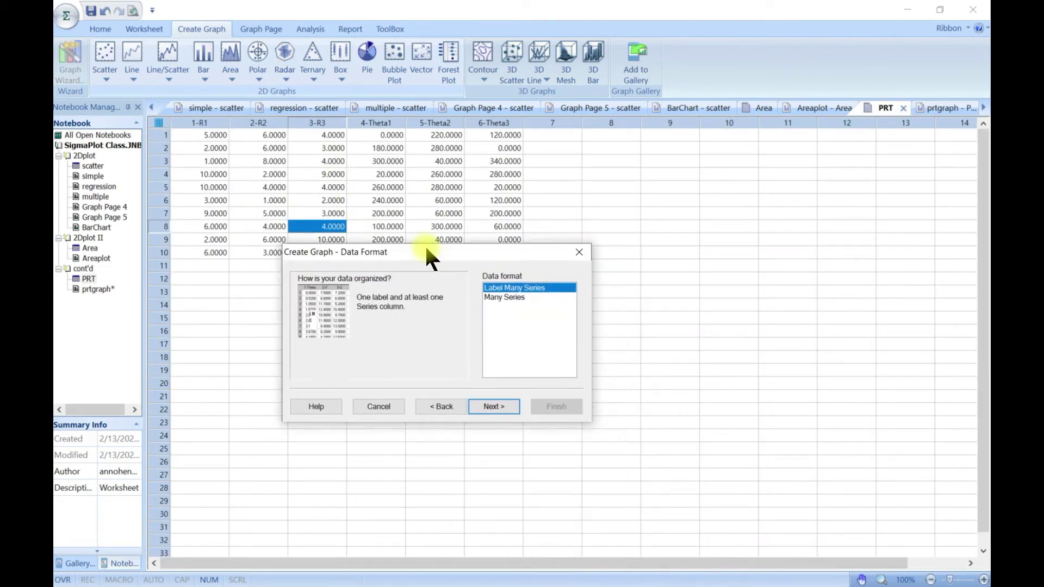
pyautogui.click(501, 295)
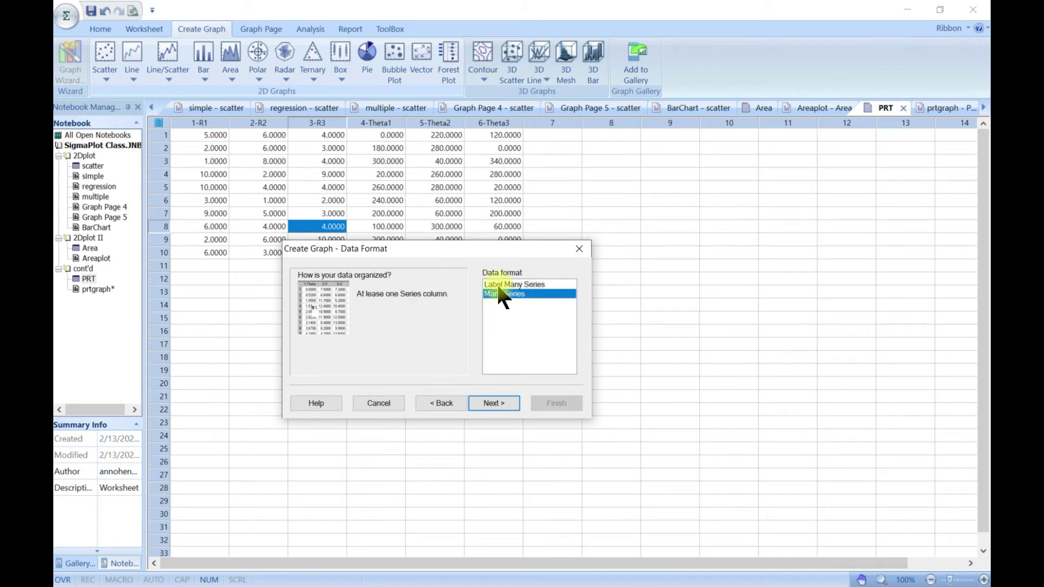
pyautogui.click(509, 401)
pyautogui.click(570, 284)
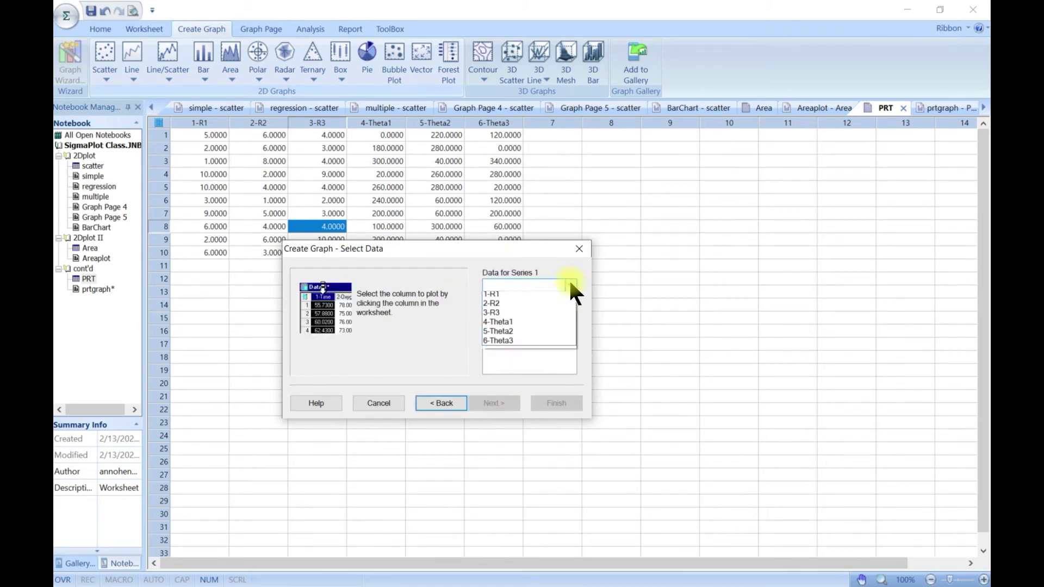
pyautogui.click(545, 297)
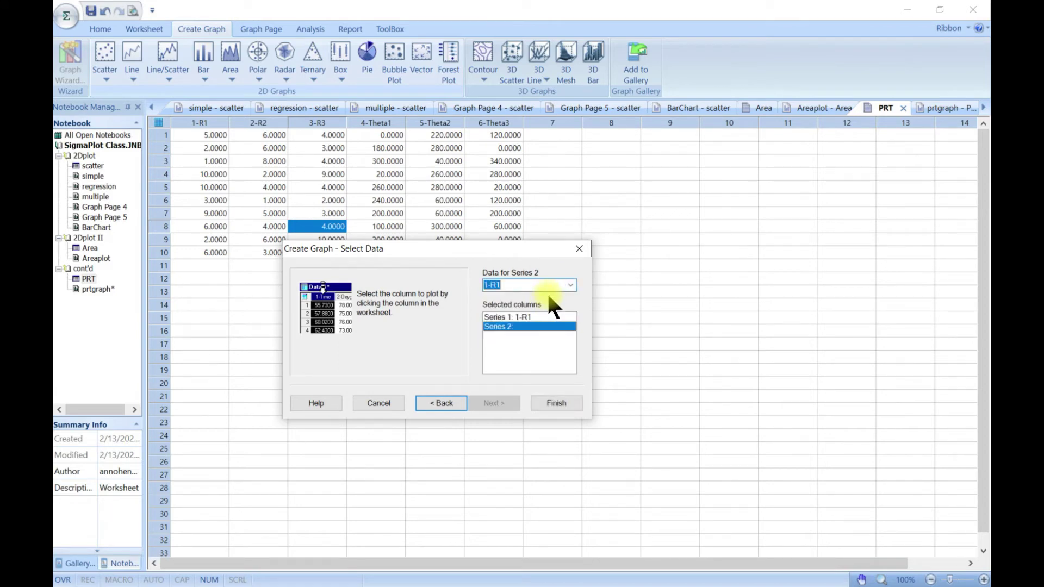
pyautogui.click(566, 402)
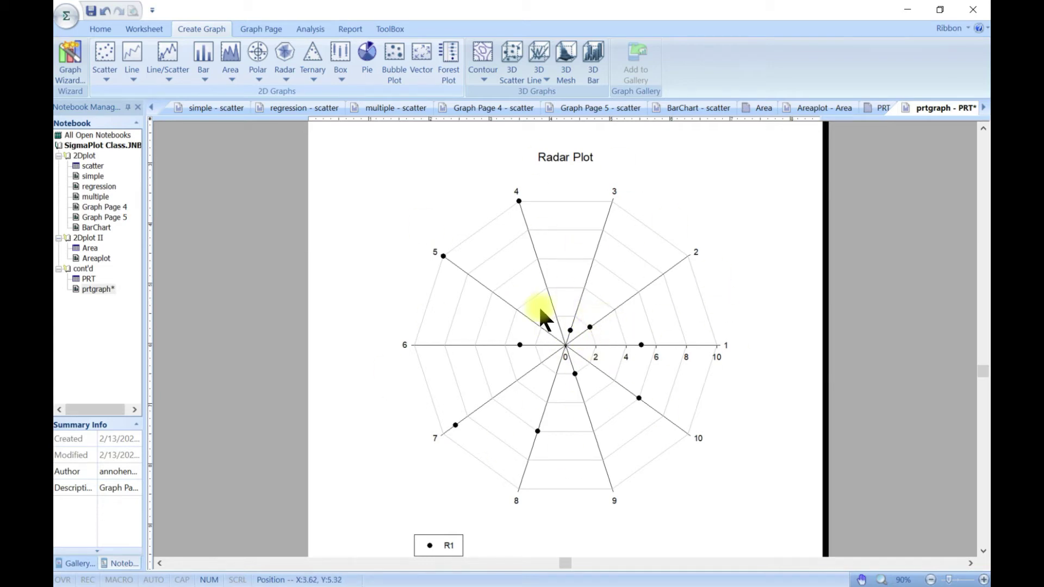
# Fill the radar axis area green with a horizontal hatch pattern.
pyautogui.click(465, 327)
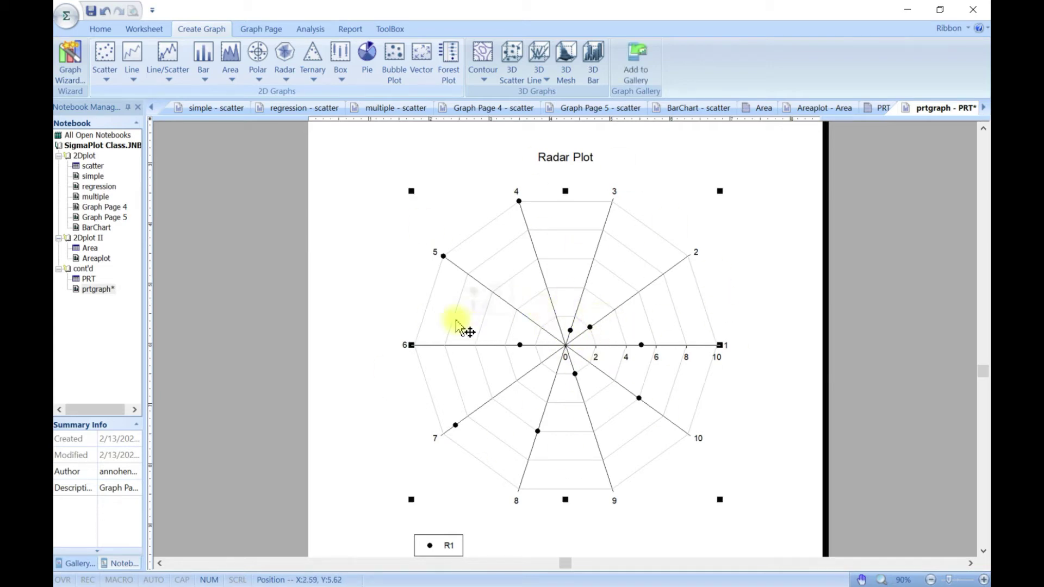
pyautogui.doubleClick(519, 330)
pyautogui.moveTo(295, 159); pyautogui.dragTo(322, 126)
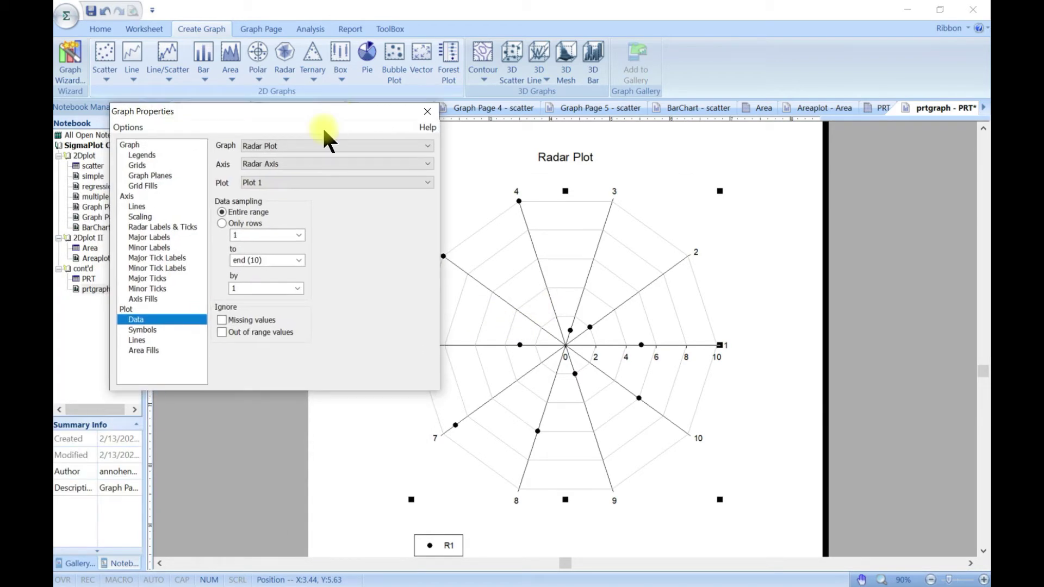
pyautogui.click(140, 299)
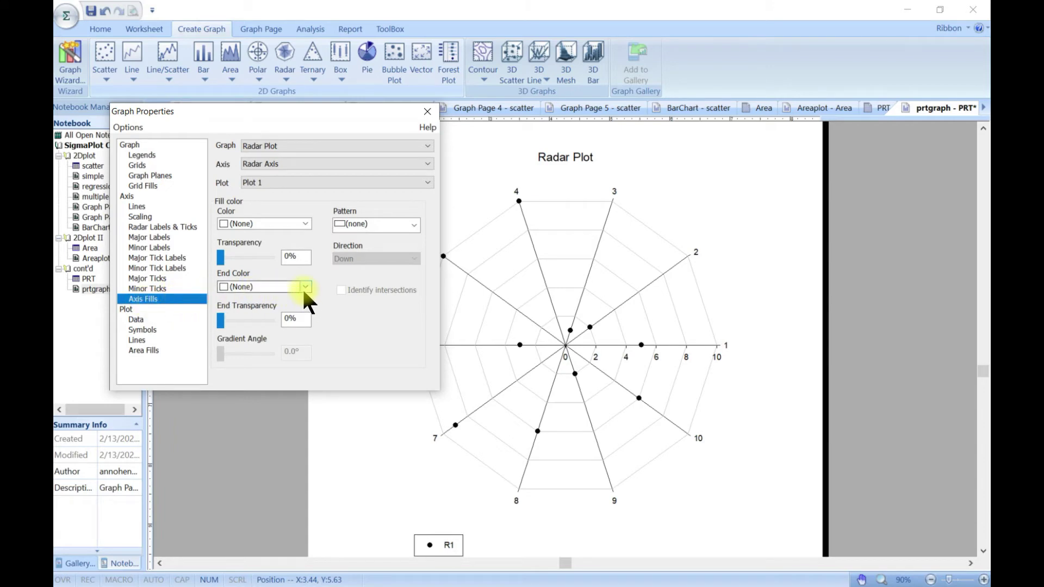
pyautogui.click(305, 223)
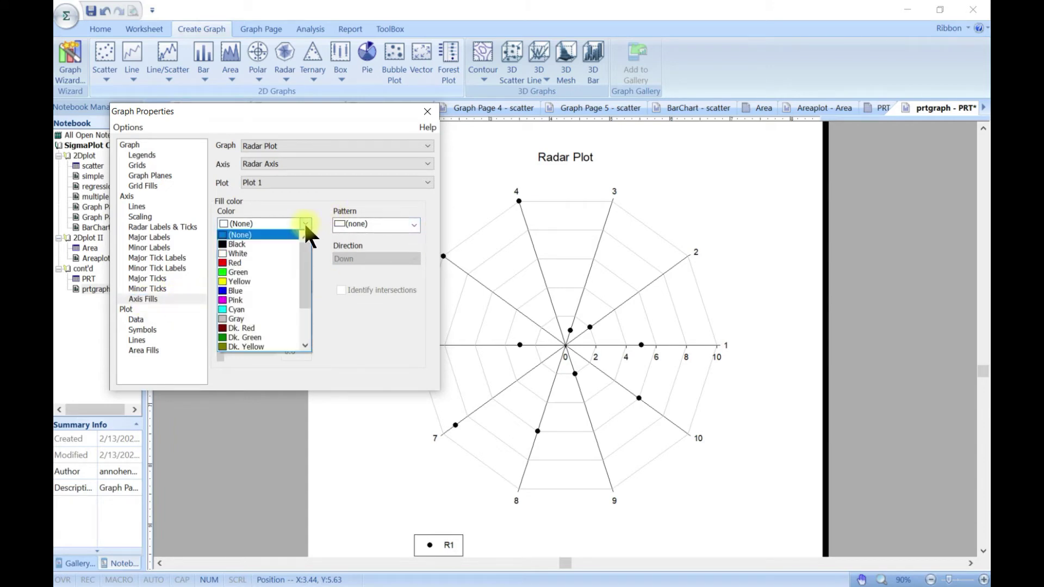
pyautogui.click(253, 272)
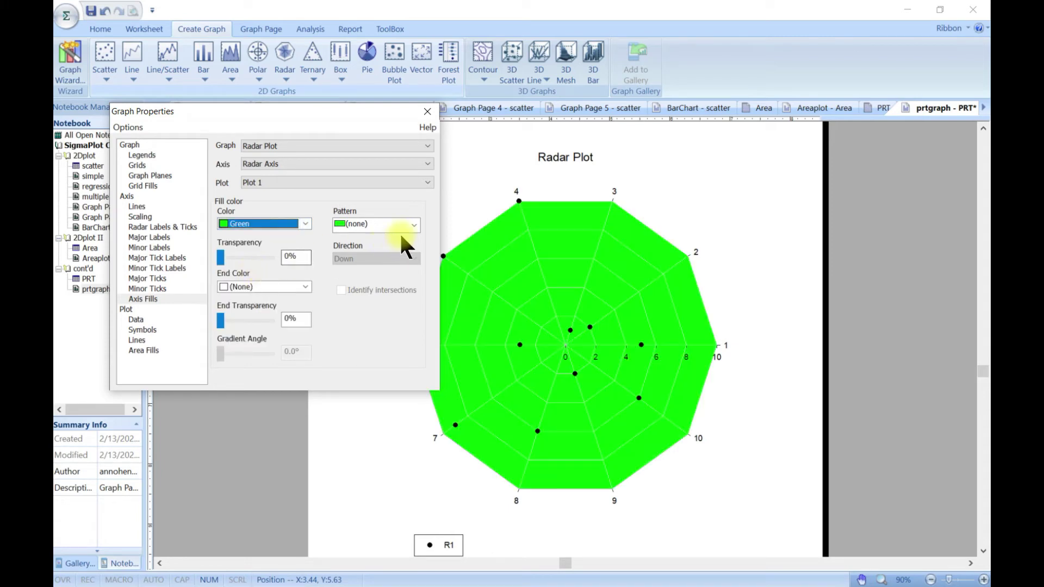
pyautogui.click(414, 224)
pyautogui.click(381, 238)
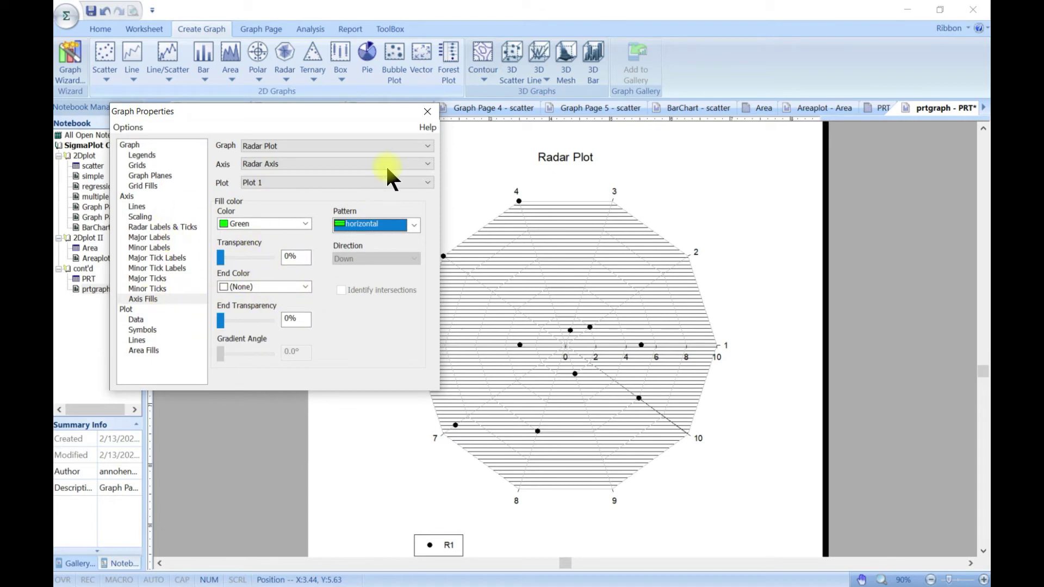
# Close Graph Properties, then select the radar graph and delete it.
pyautogui.click(427, 112)
pyautogui.click(530, 312)
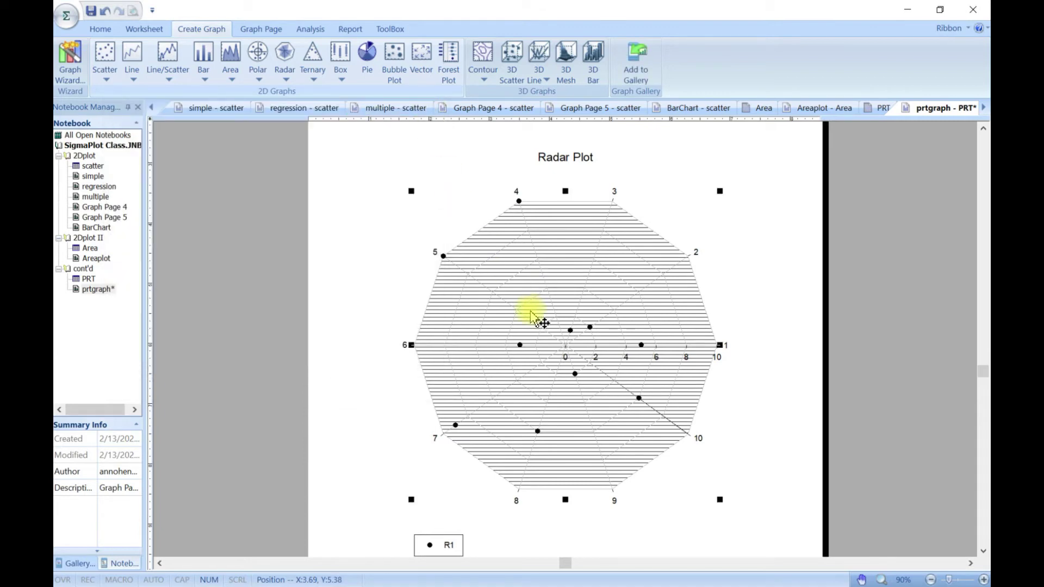
pyautogui.press('Delete')
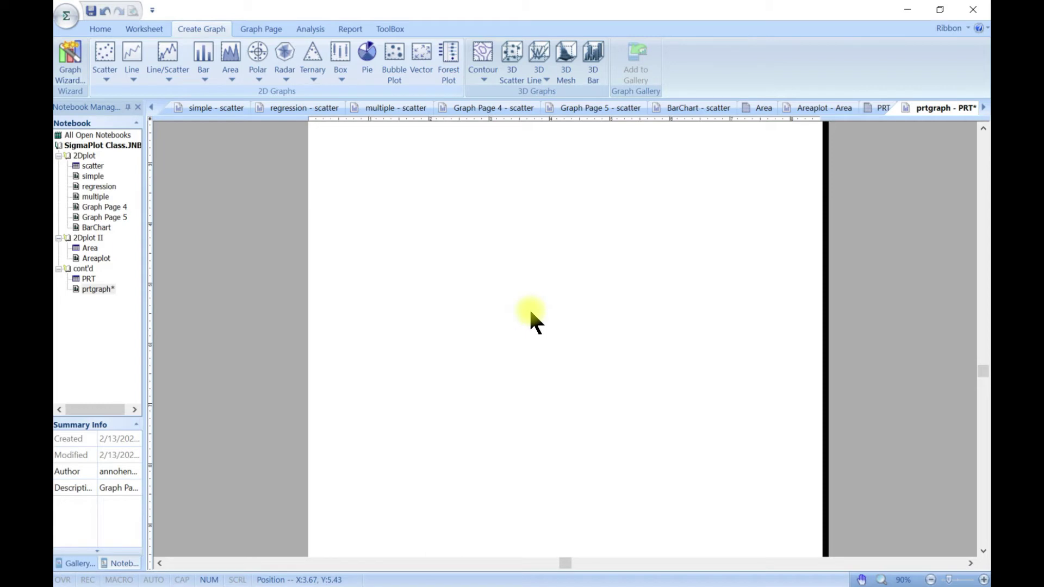
# Choose the Radar Line graph style in the Create Graph wizard.
pyautogui.click(260, 81)
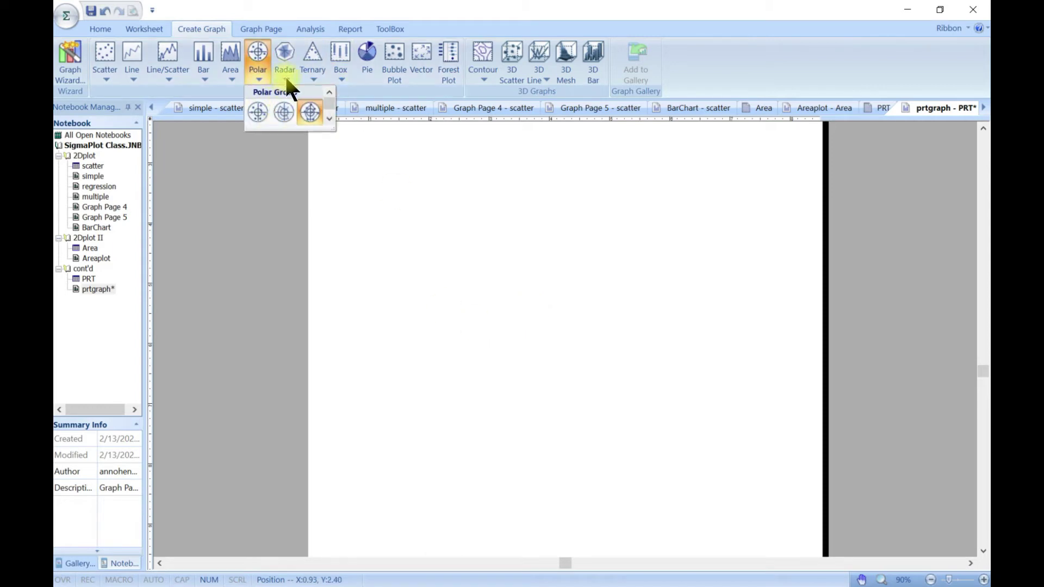
pyautogui.click(285, 75)
pyautogui.click(285, 74)
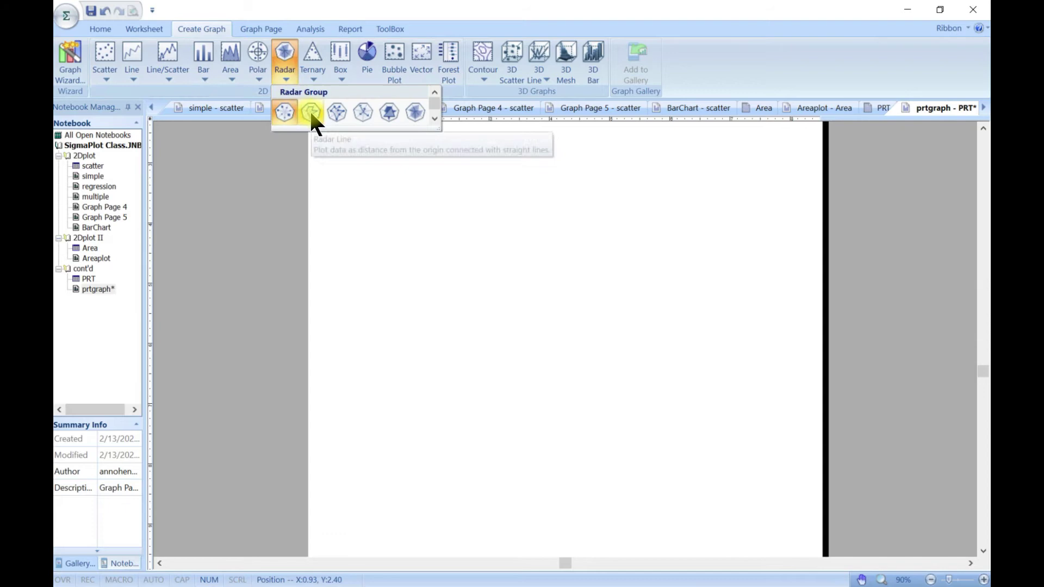
pyautogui.click(311, 113)
pyautogui.moveTo(508, 414); pyautogui.dragTo(415, 235)
pyautogui.click(483, 395)
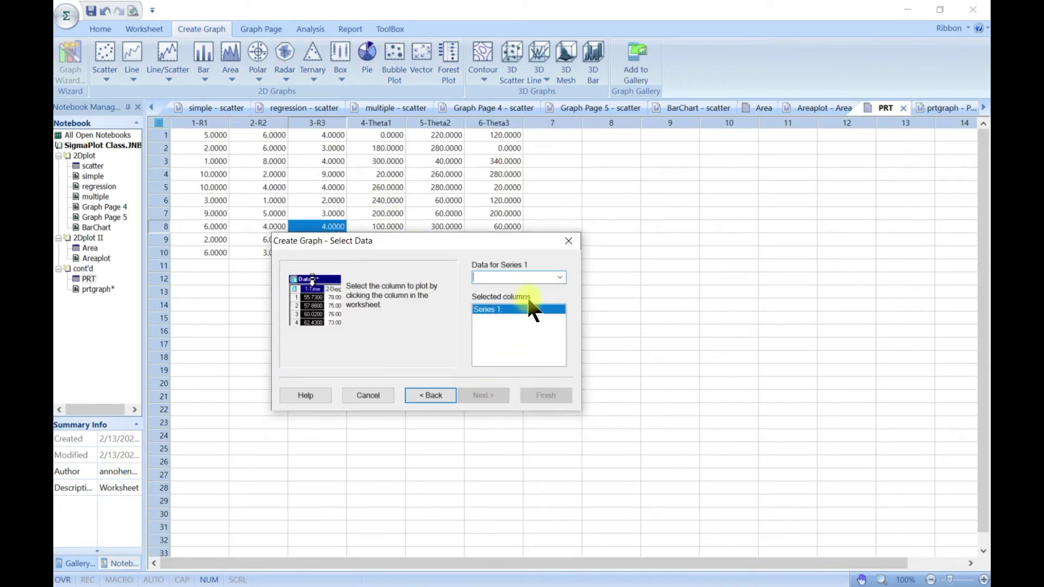
# Plot 1-R1 as Series 1 and 2-R2 as Series 2, then select the finished graph.
pyautogui.click(560, 277)
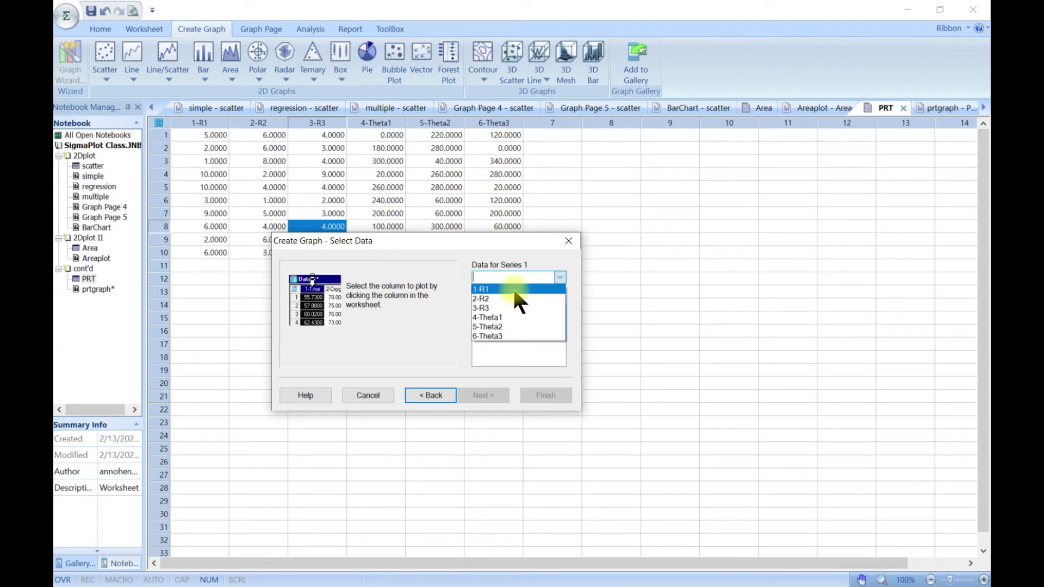
pyautogui.click(513, 289)
pyautogui.click(557, 276)
pyautogui.click(535, 299)
pyautogui.click(542, 395)
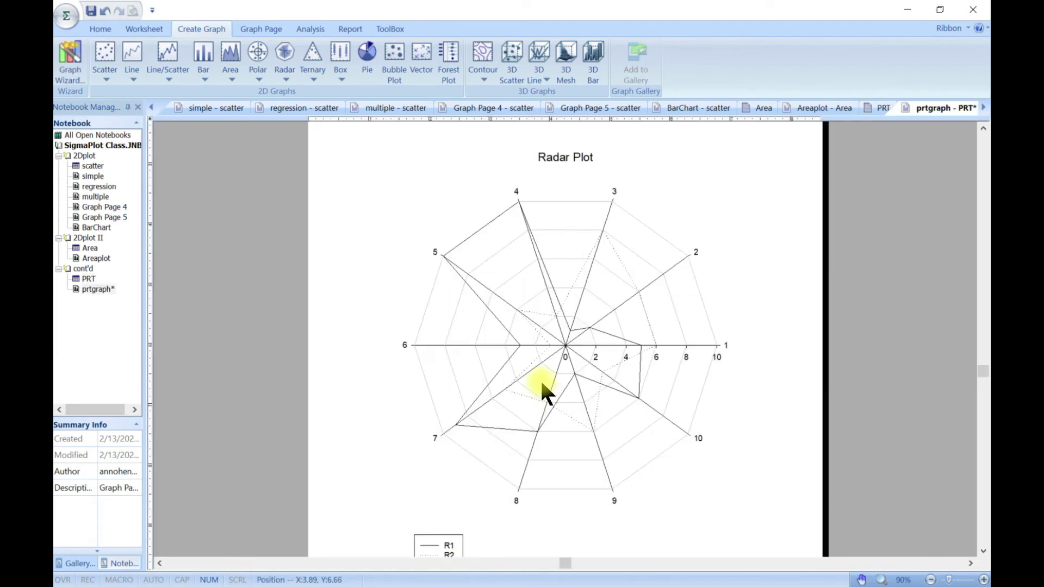
pyautogui.click(436, 308)
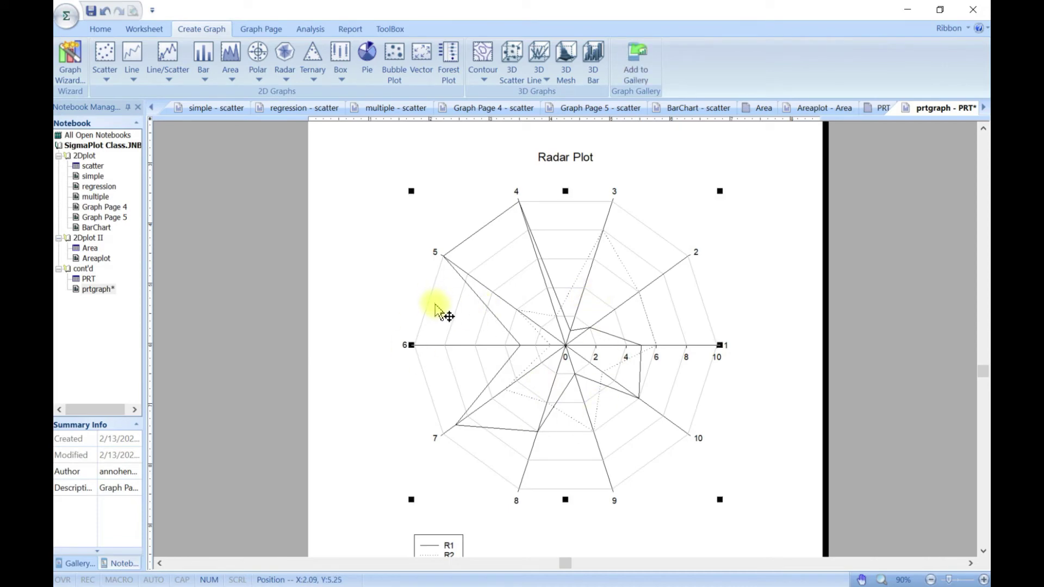
# Delete the radar line graph and pick the radar lines-with-markers style.
pyautogui.press('Delete')
pyautogui.click(257, 79)
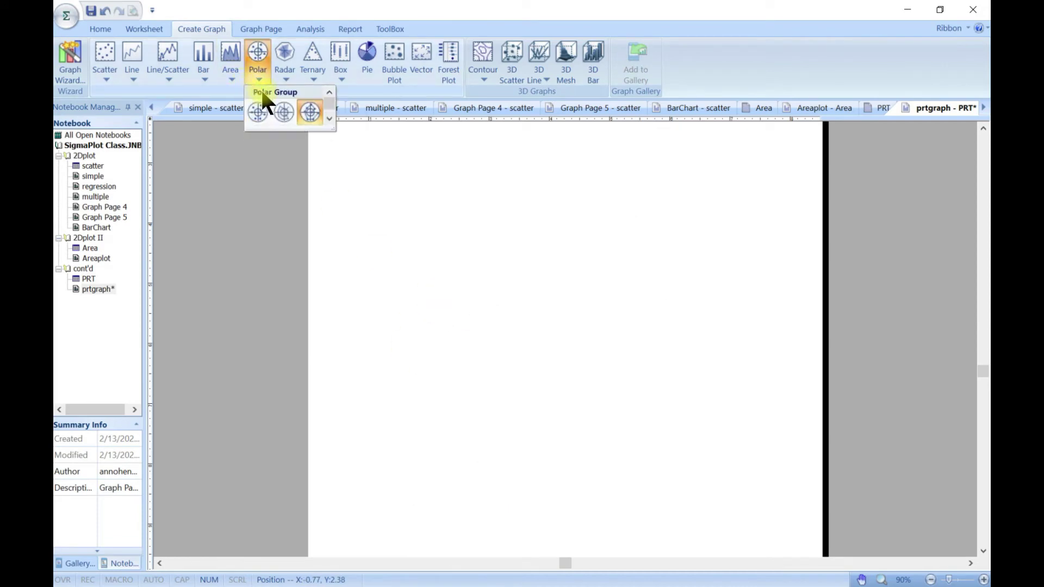
pyautogui.click(283, 80)
pyautogui.click(286, 79)
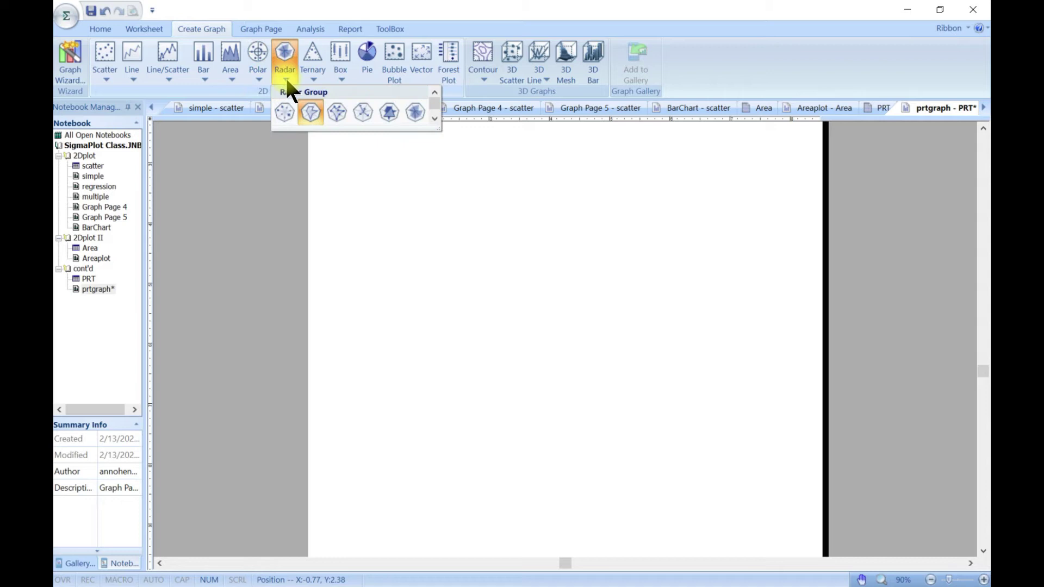
pyautogui.click(344, 108)
pyautogui.moveTo(472, 292); pyautogui.dragTo(470, 290)
# Assign column 3-R3 as Series 1 and finish the radar graph.
pyautogui.click(519, 452)
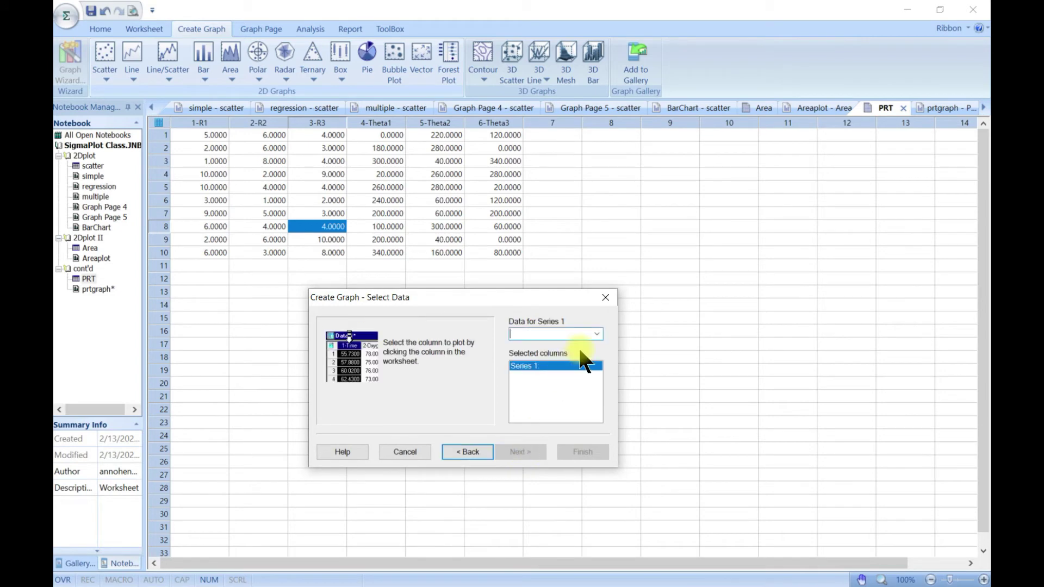
pyautogui.click(597, 334)
pyautogui.click(557, 376)
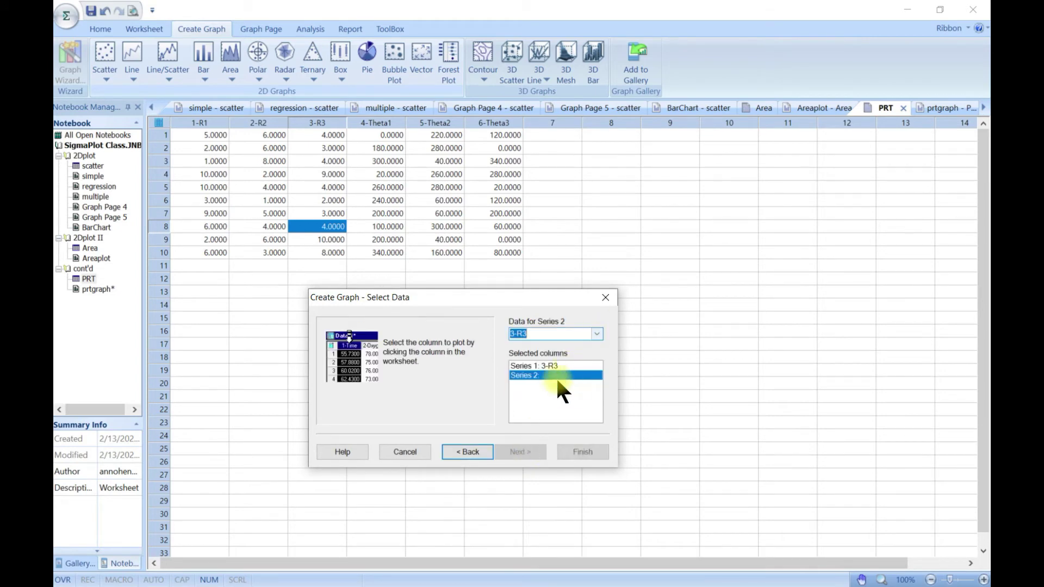
pyautogui.click(582, 452)
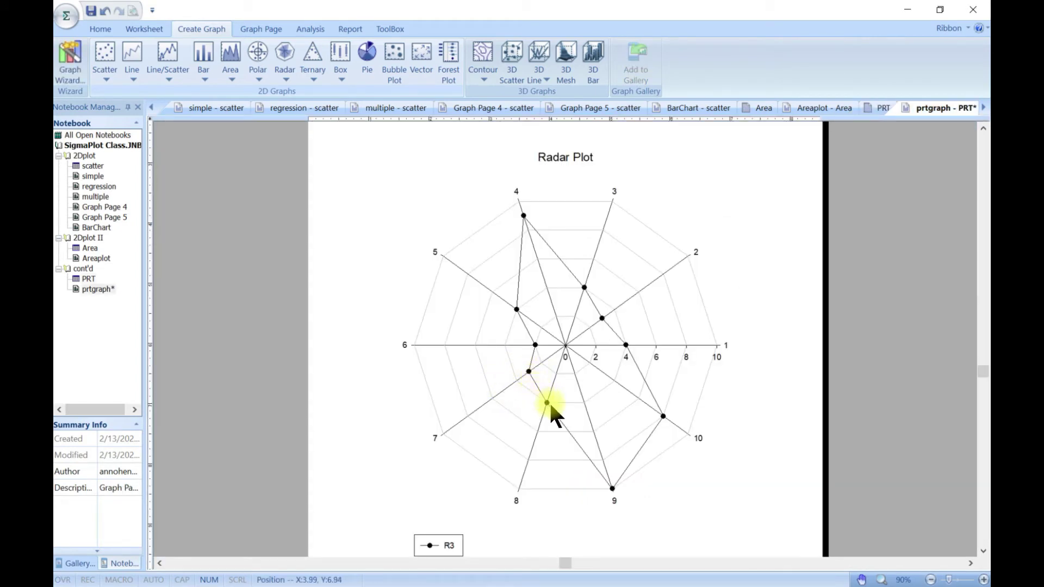
# Set the R3 plot's marker shape to crossed squares in Graph Properties.
pyautogui.click(625, 346)
pyautogui.doubleClick(533, 366)
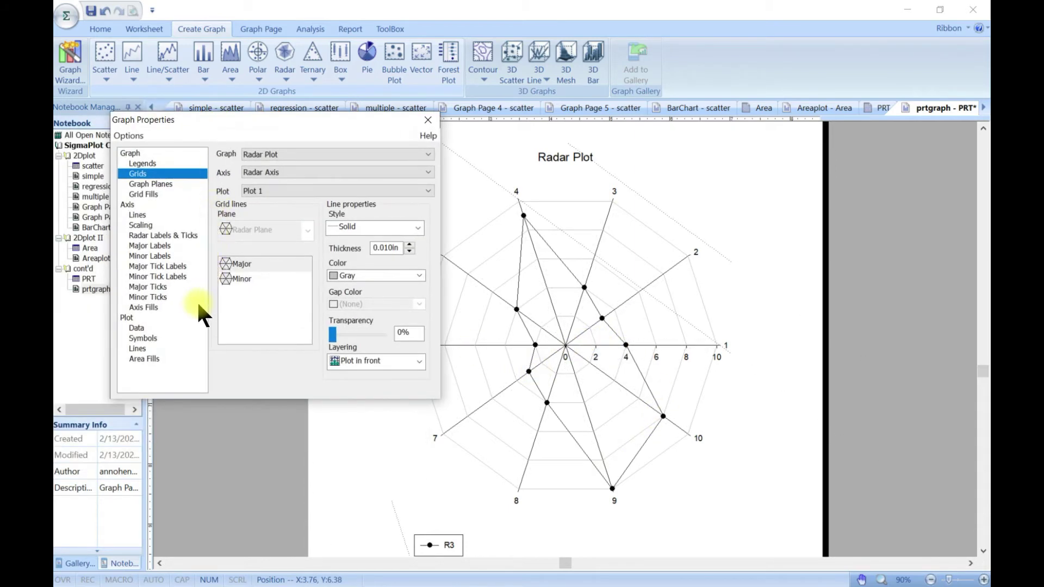
pyautogui.click(155, 338)
pyautogui.click(133, 346)
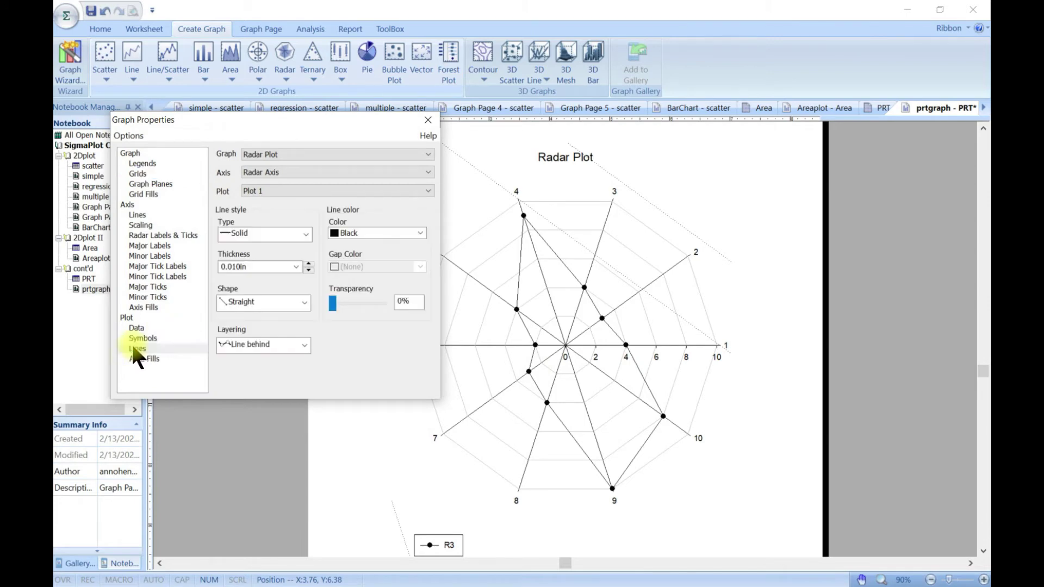
pyautogui.click(139, 338)
pyautogui.click(410, 239)
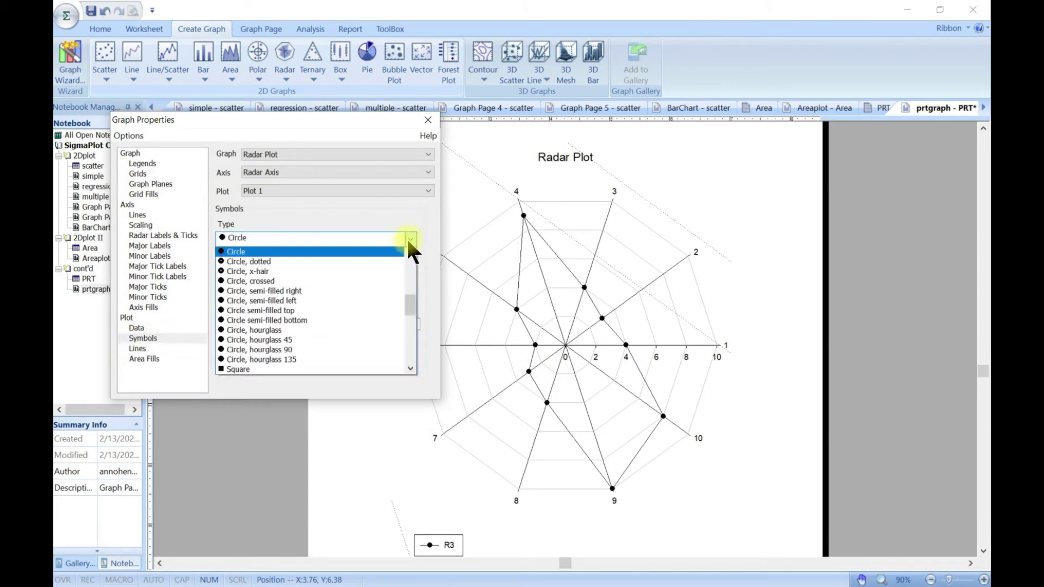
pyautogui.scroll(-3, 291, 326)
pyautogui.click(278, 312)
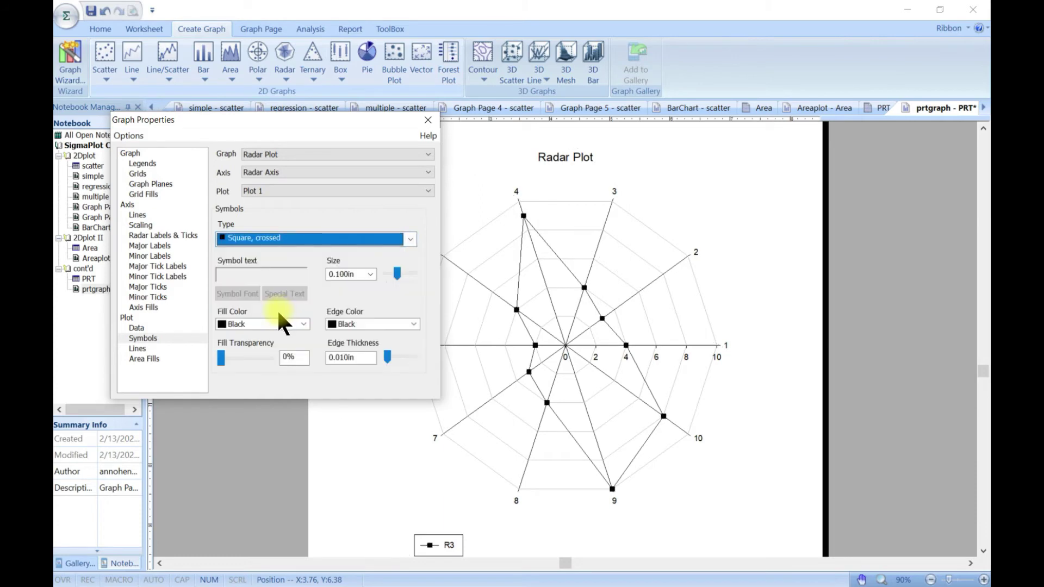
# Give the markers a green fill and blue edges, then close the dialog.
pyautogui.click(302, 324)
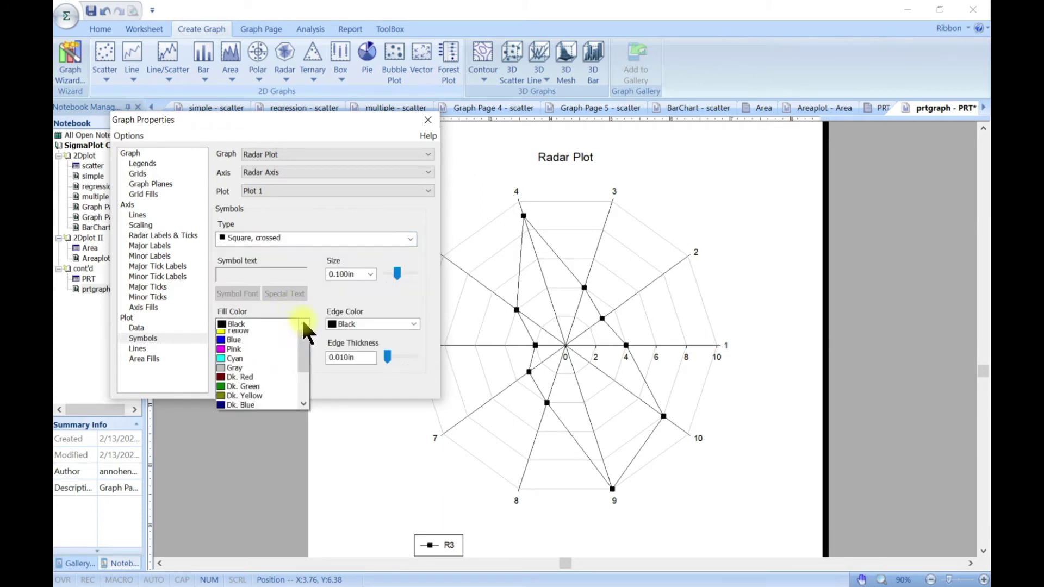
pyautogui.click(272, 353)
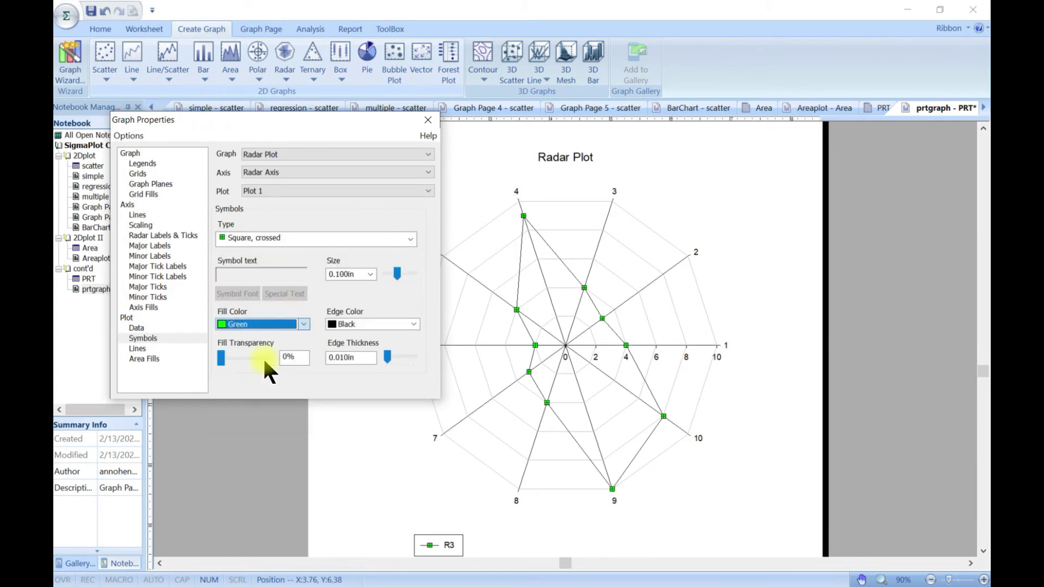
pyautogui.click(414, 324)
pyautogui.click(368, 381)
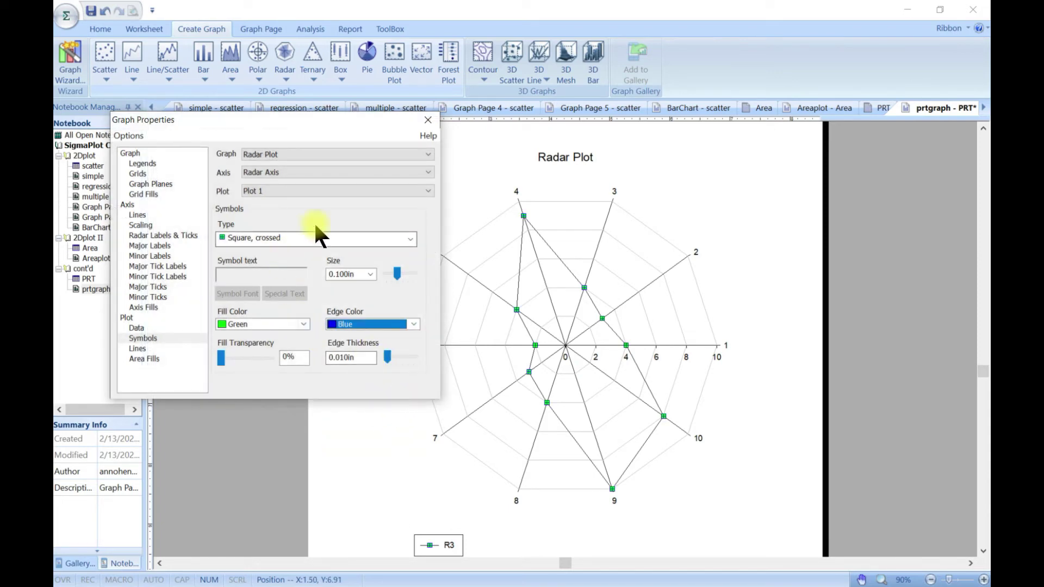
pyautogui.click(424, 117)
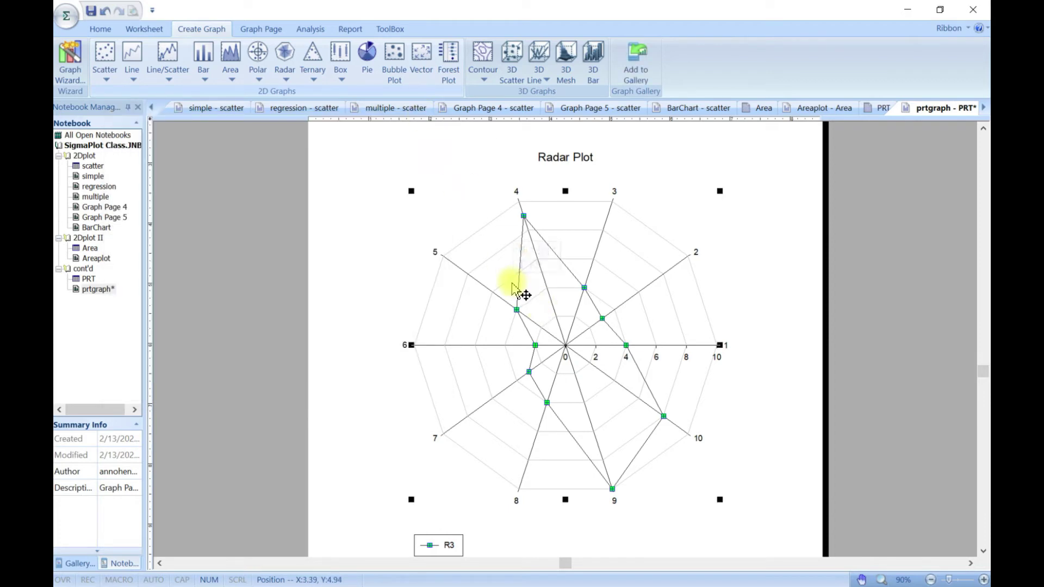
# Delete the current graph and plot 1-R1 as a Radar Vector Arrow Lines graph.
pyautogui.press('Delete')
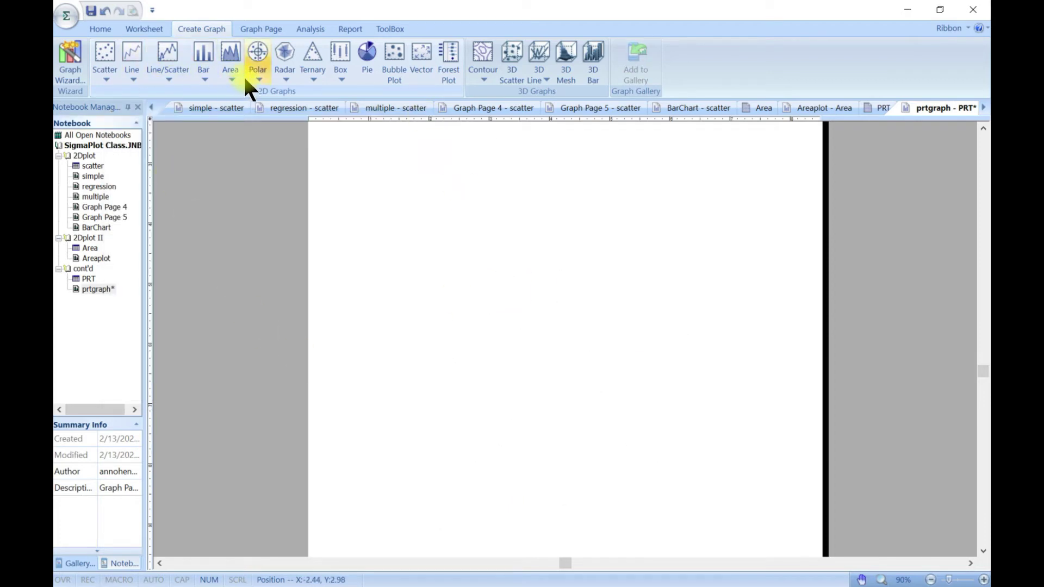
pyautogui.click(279, 76)
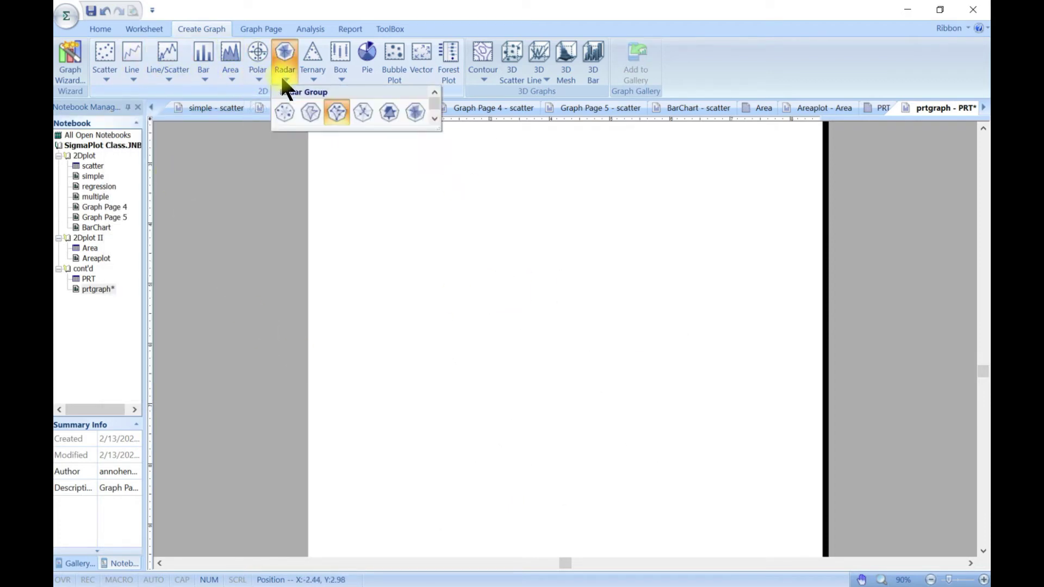
pyautogui.click(362, 114)
pyautogui.moveTo(542, 427); pyautogui.dragTo(517, 359)
pyautogui.moveTo(492, 297); pyautogui.dragTo(471, 258)
pyautogui.click(508, 408)
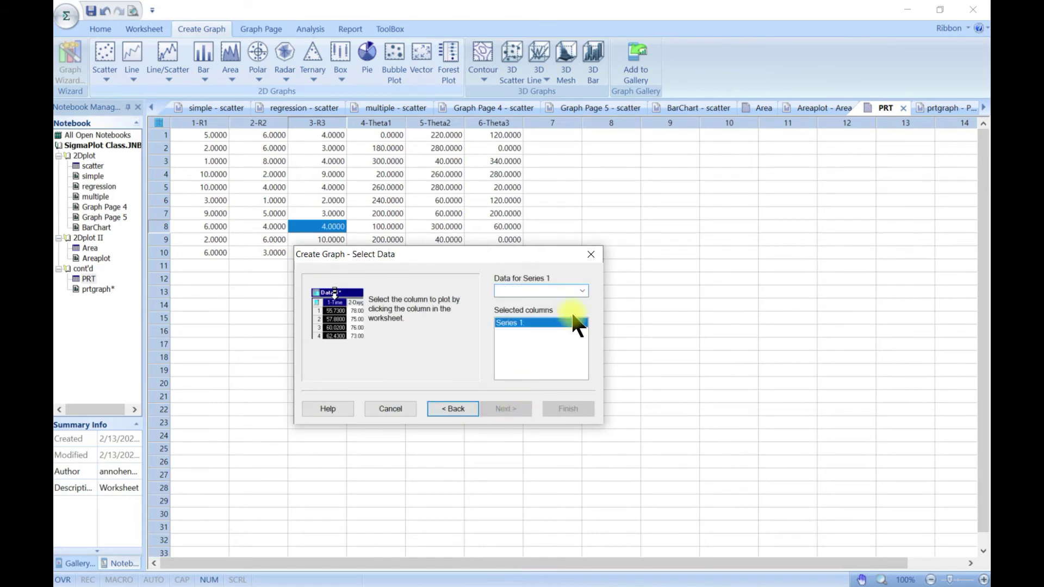
pyautogui.click(582, 291)
pyautogui.click(557, 303)
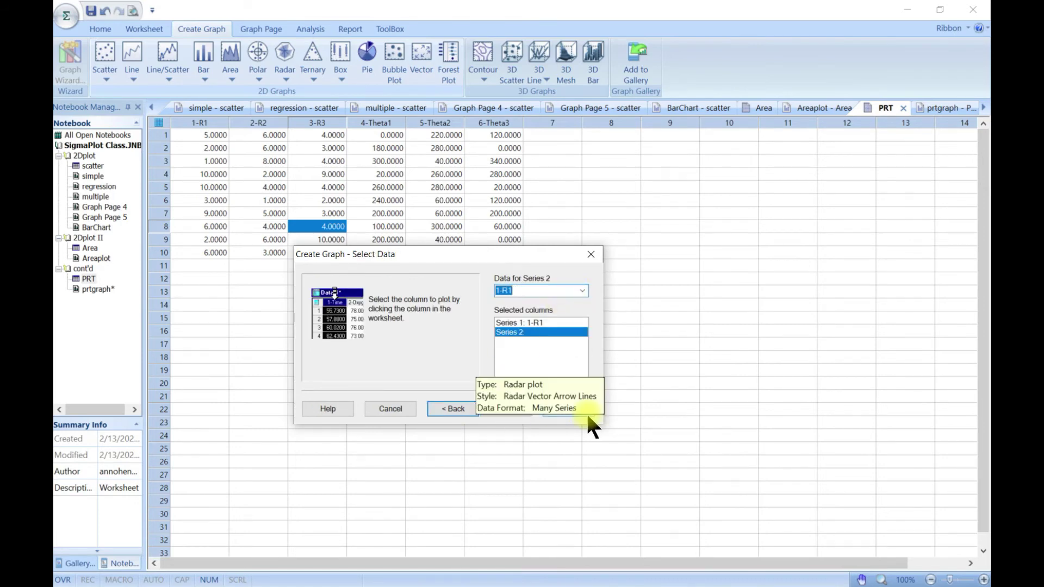
pyautogui.click(584, 408)
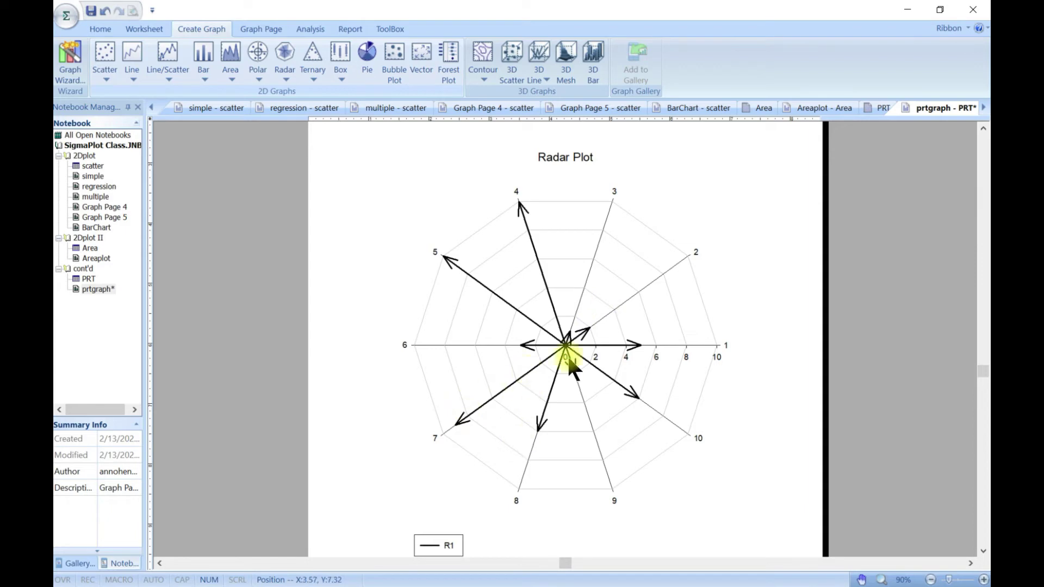
# Open the arrow plot's vector settings and colour all vectors red.
pyautogui.click(490, 241)
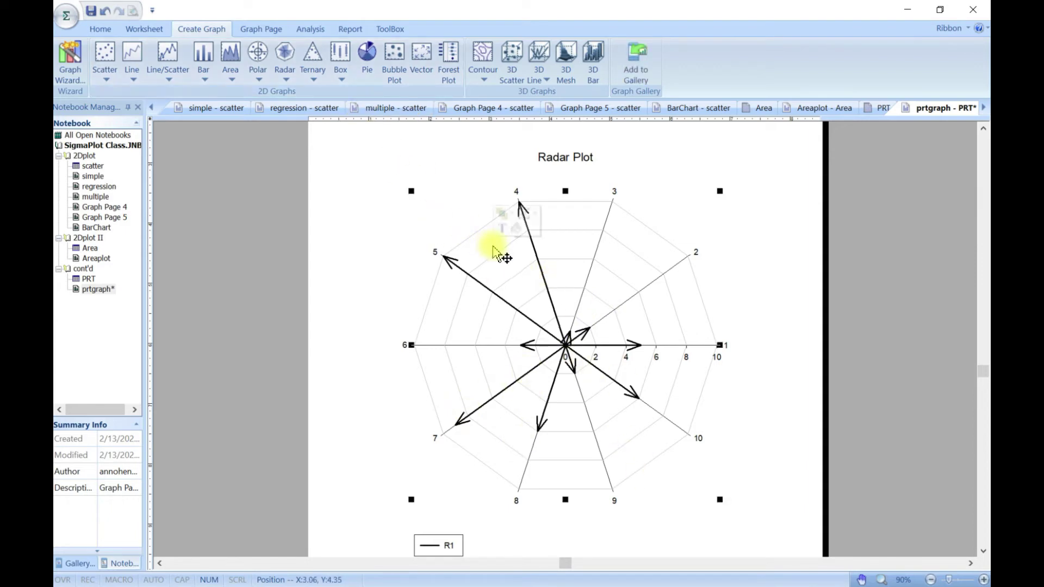
pyautogui.click(537, 267)
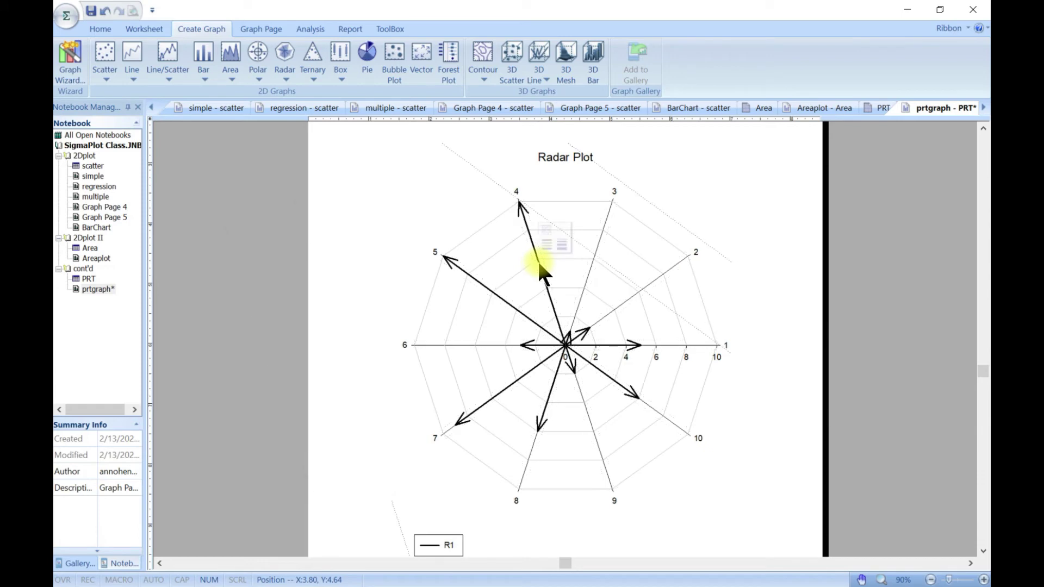
pyautogui.doubleClick(527, 269)
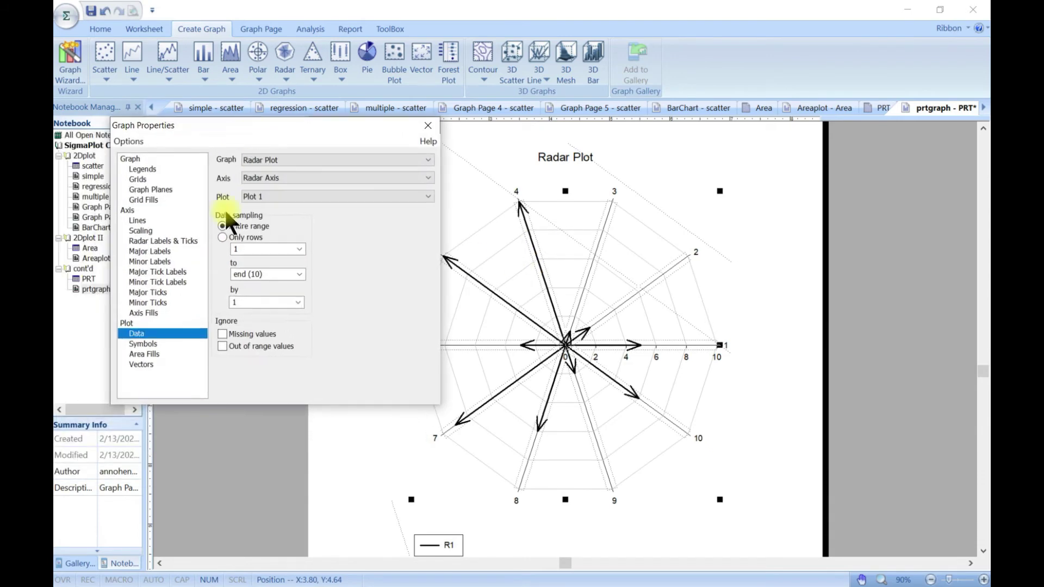
pyautogui.click(143, 361)
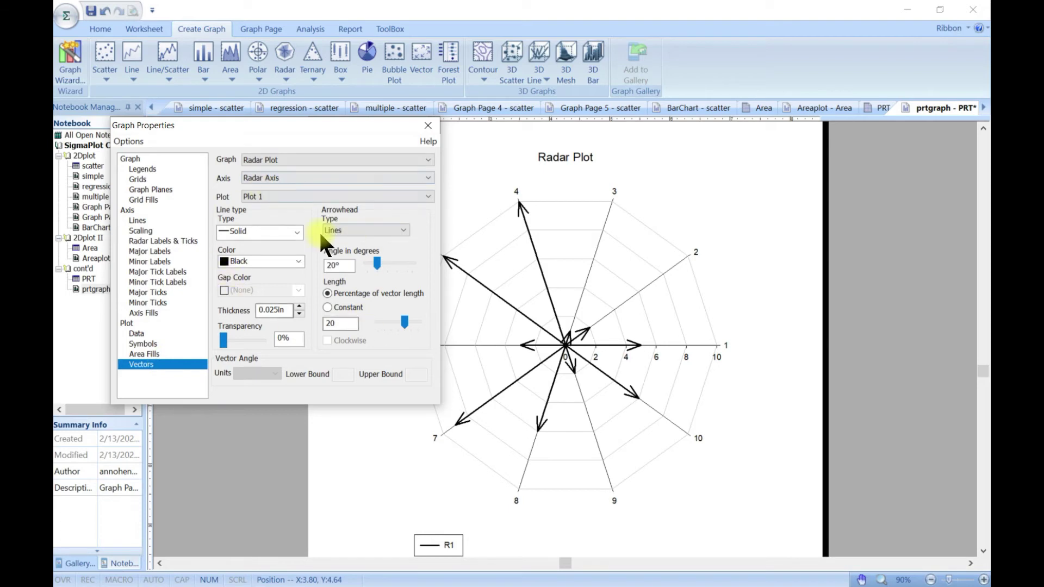
pyautogui.click(298, 260)
pyautogui.click(260, 286)
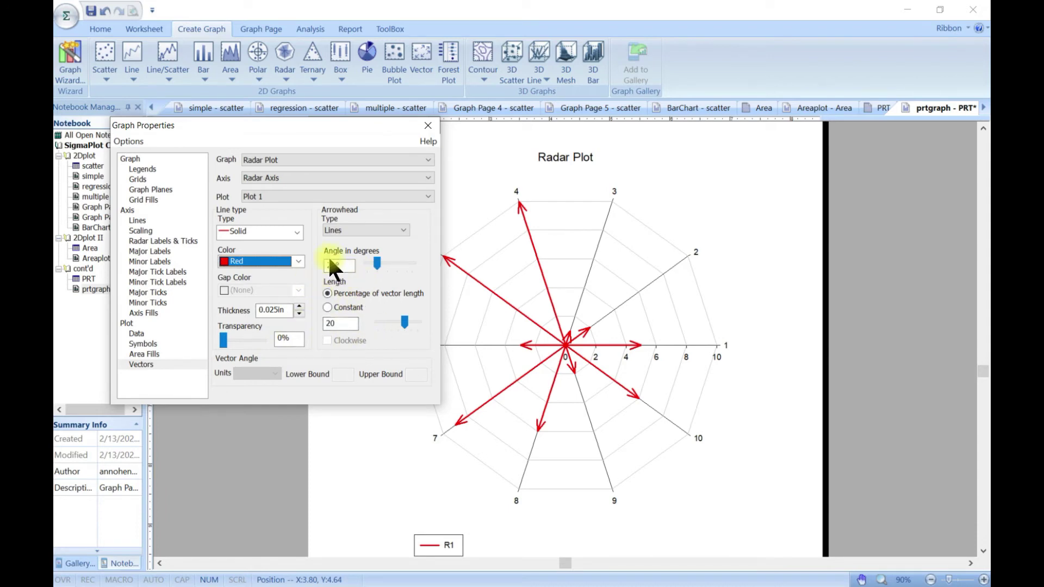
# Make the vectors medium-dashed with filled 3° arrowheads at 0% transparency.
pyautogui.click(297, 232)
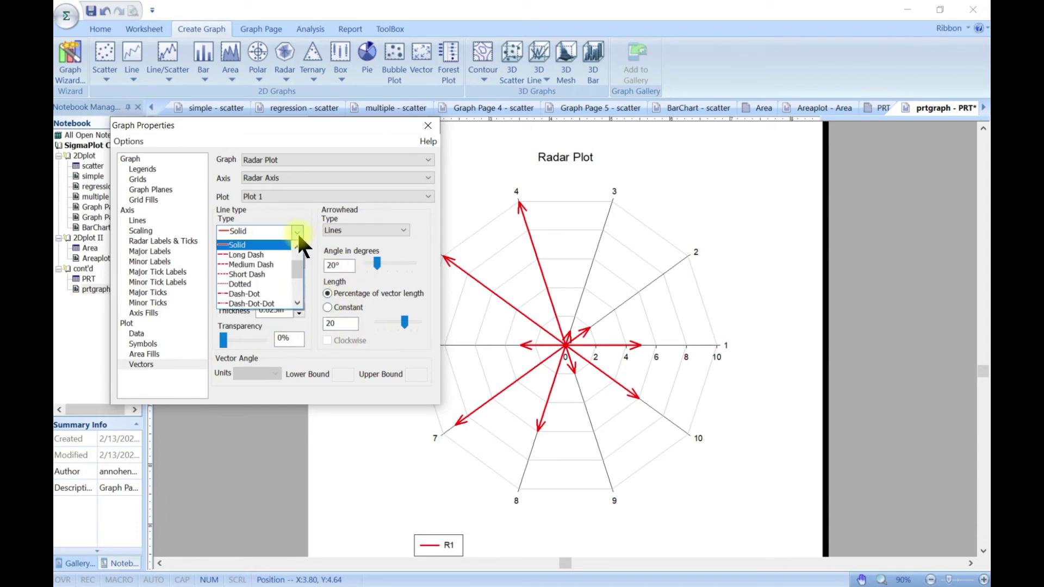
pyautogui.click(280, 263)
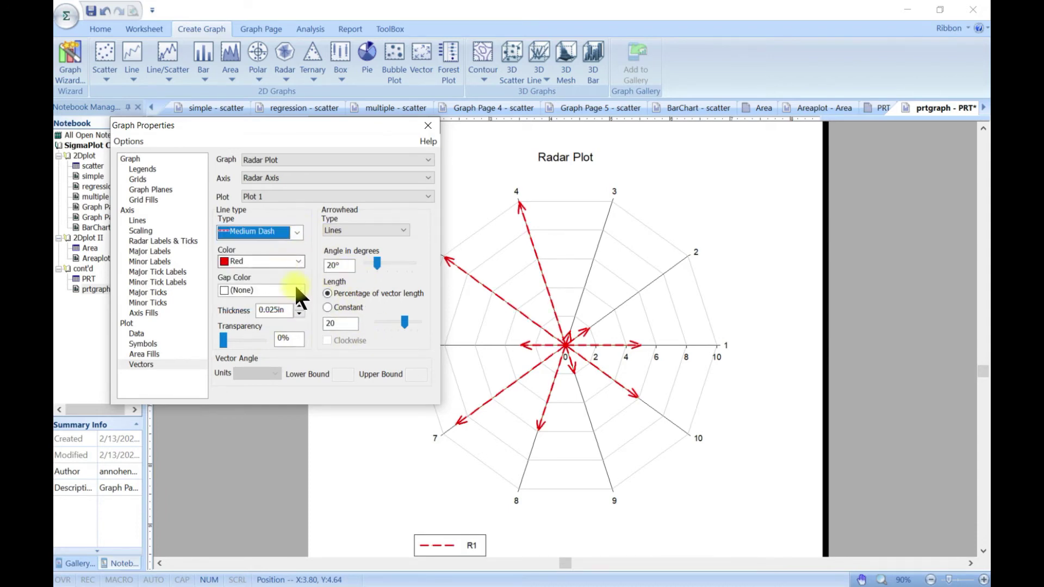
pyautogui.click(402, 230)
pyautogui.click(389, 249)
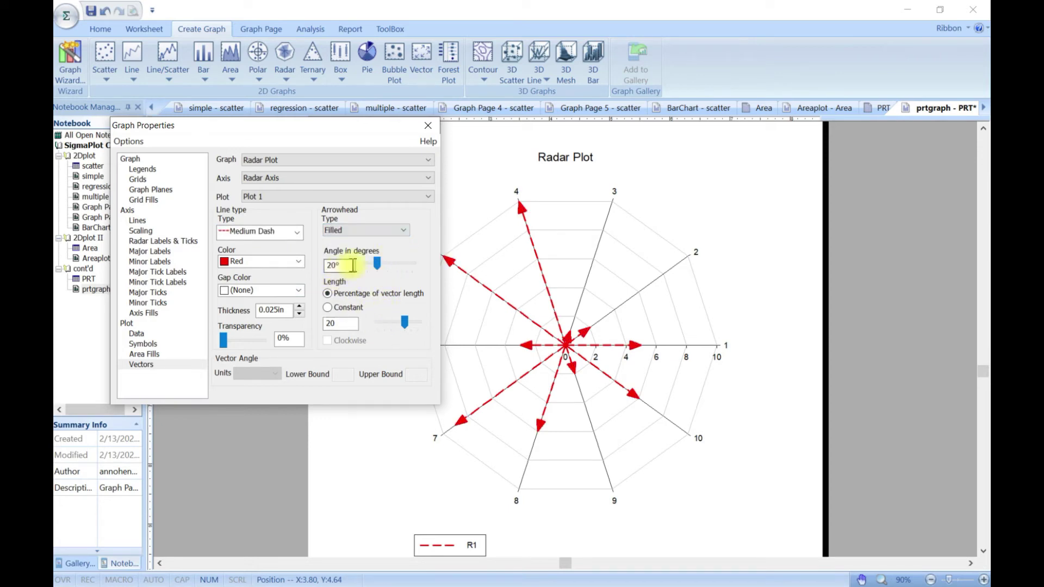
pyautogui.moveTo(377, 263)
pyautogui.mouseDown()
pyautogui.moveTo(395, 264)
pyautogui.moveTo(368, 263)
pyautogui.mouseUp()
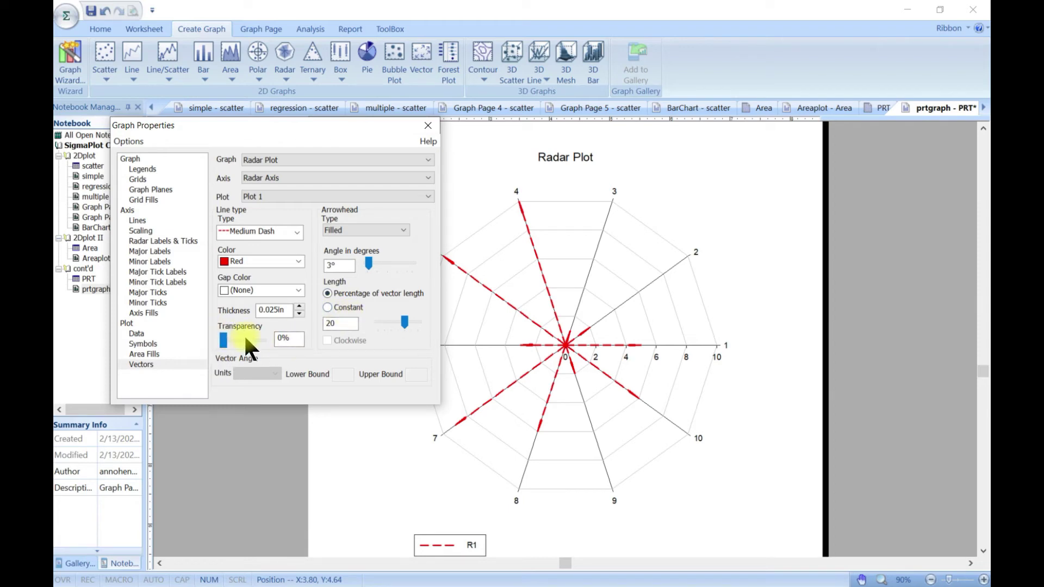
pyautogui.moveTo(224, 341); pyautogui.dragTo(288, 338)
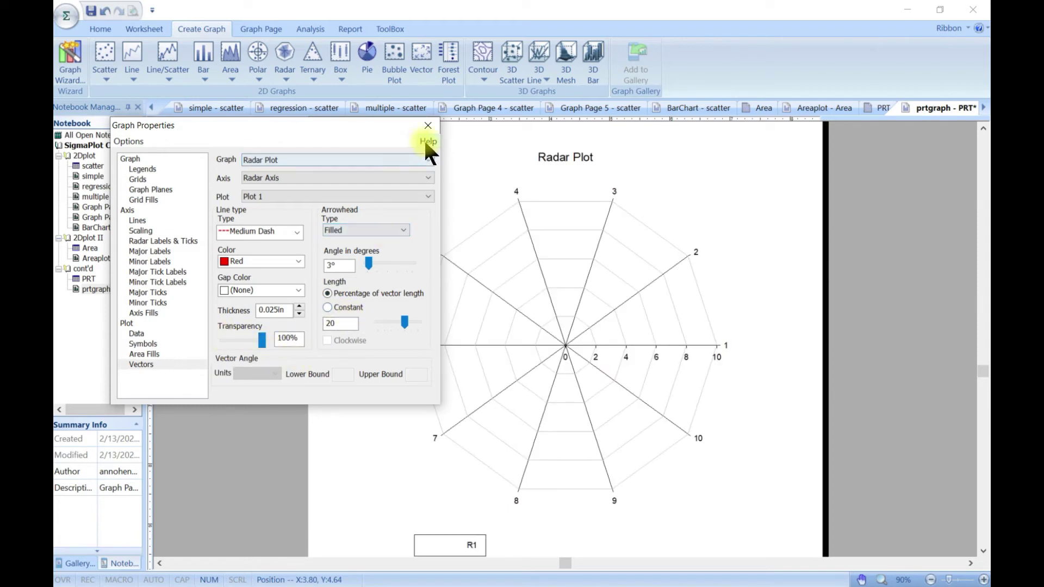
pyautogui.moveTo(260, 339); pyautogui.dragTo(221, 338)
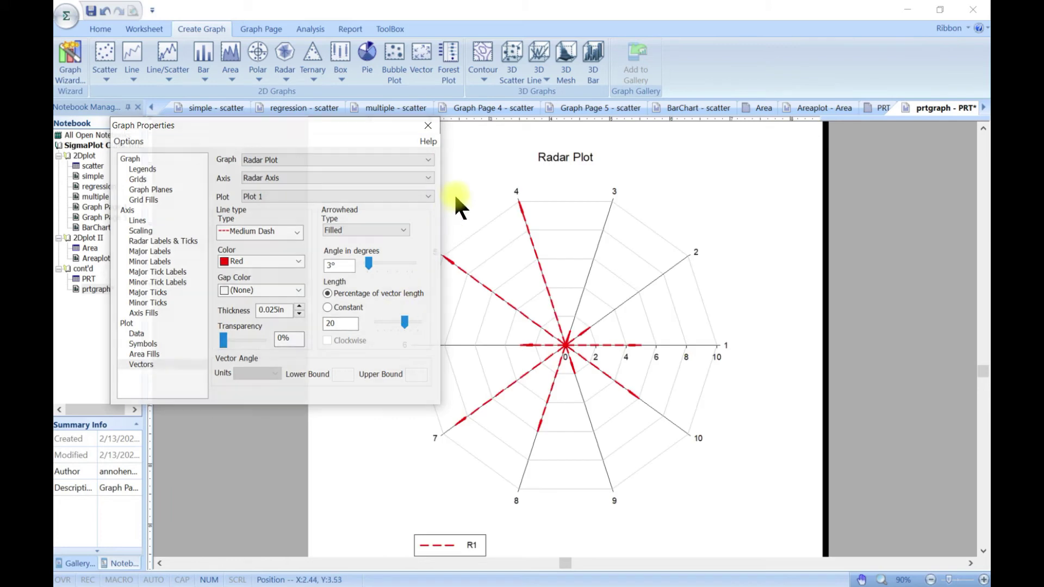
pyautogui.click(428, 126)
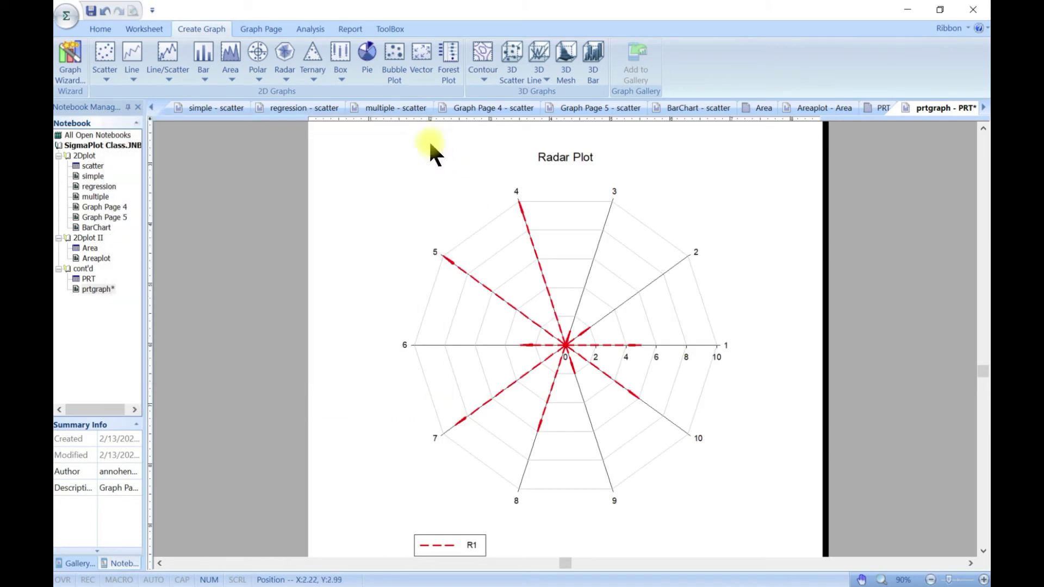
# Delete the vector arrow plot and start a Radar Line & Error Band graph.
pyautogui.click(496, 262)
pyautogui.press('Delete')
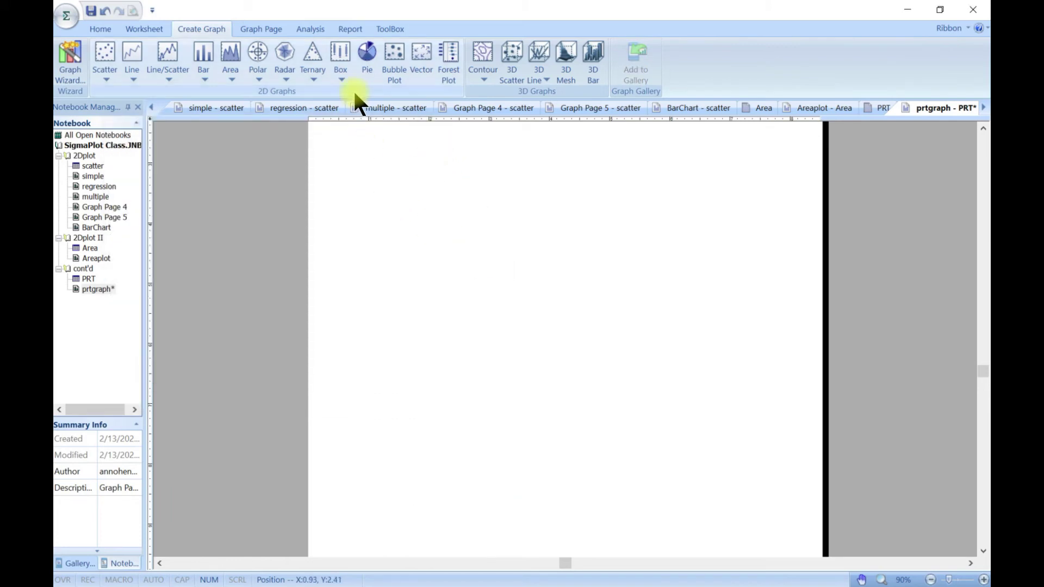
pyautogui.click(281, 82)
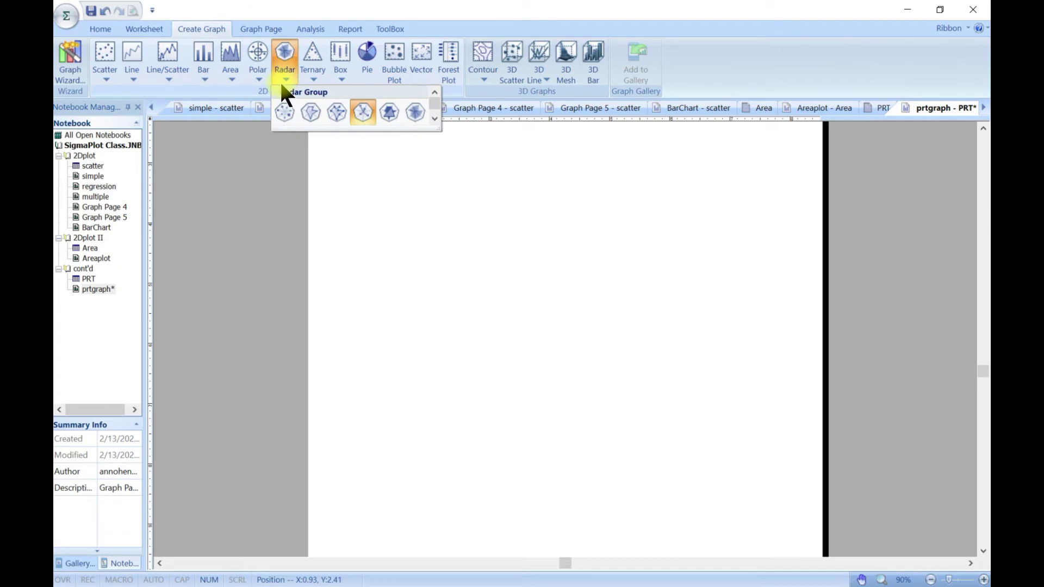
pyautogui.click(390, 114)
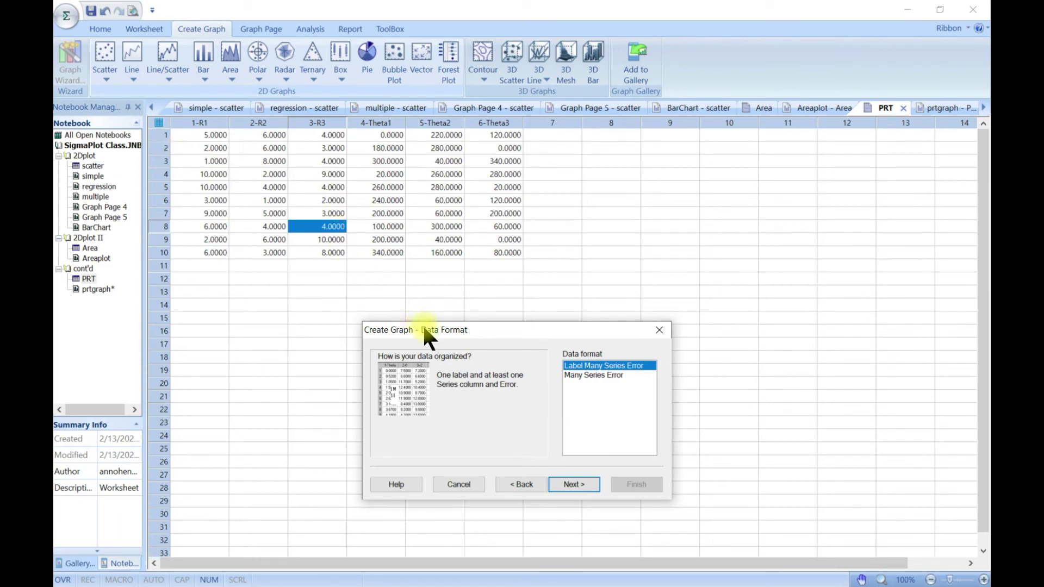
# Use the Many Series Error layout with 1-R1 as Series 1 and 2-R2 as Error 1.
pyautogui.click(596, 326)
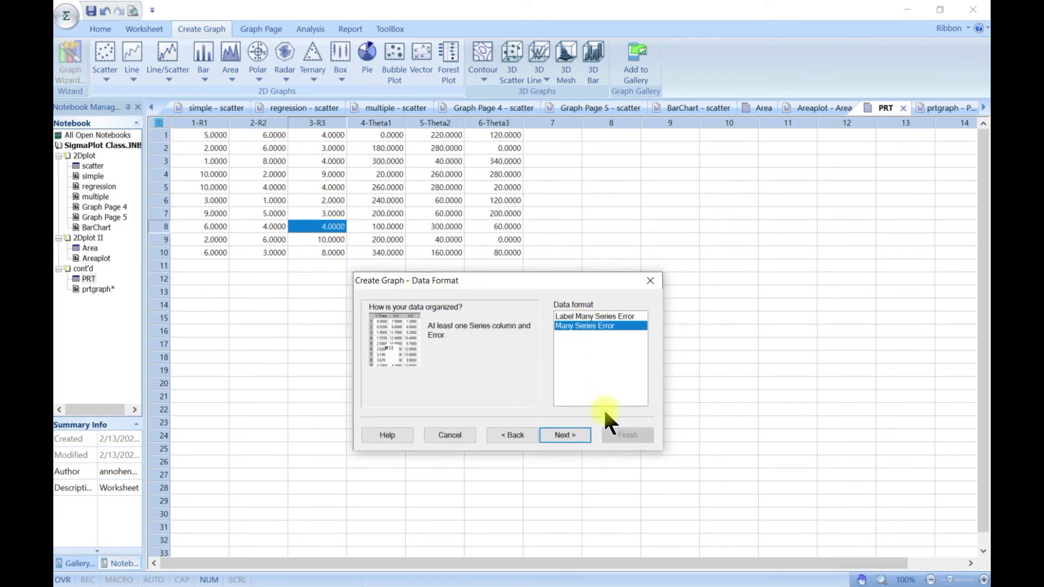
pyautogui.click(568, 434)
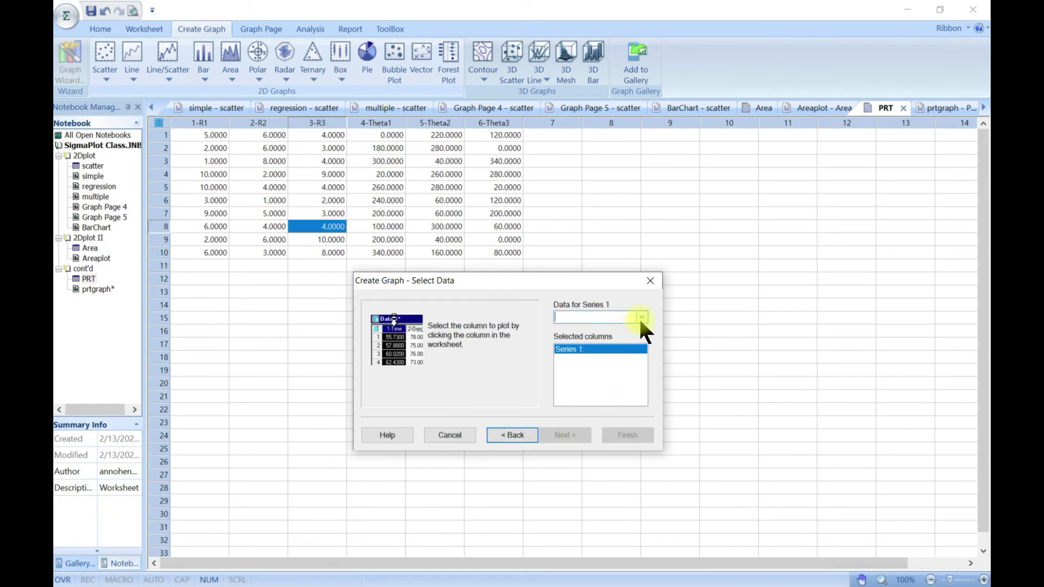
pyautogui.click(641, 317)
pyautogui.click(612, 329)
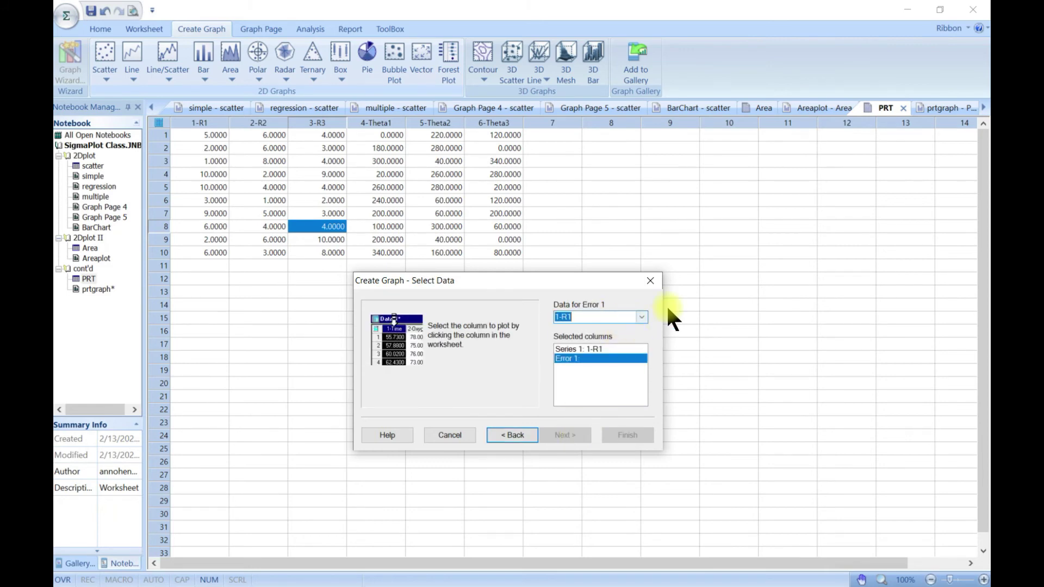
pyautogui.click(644, 315)
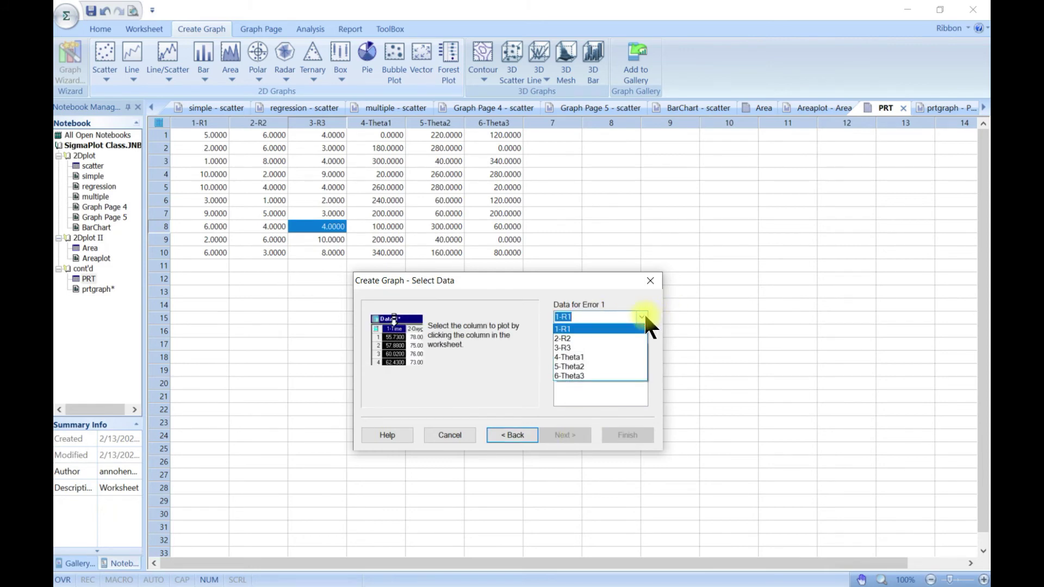
pyautogui.click(624, 337)
pyautogui.click(633, 434)
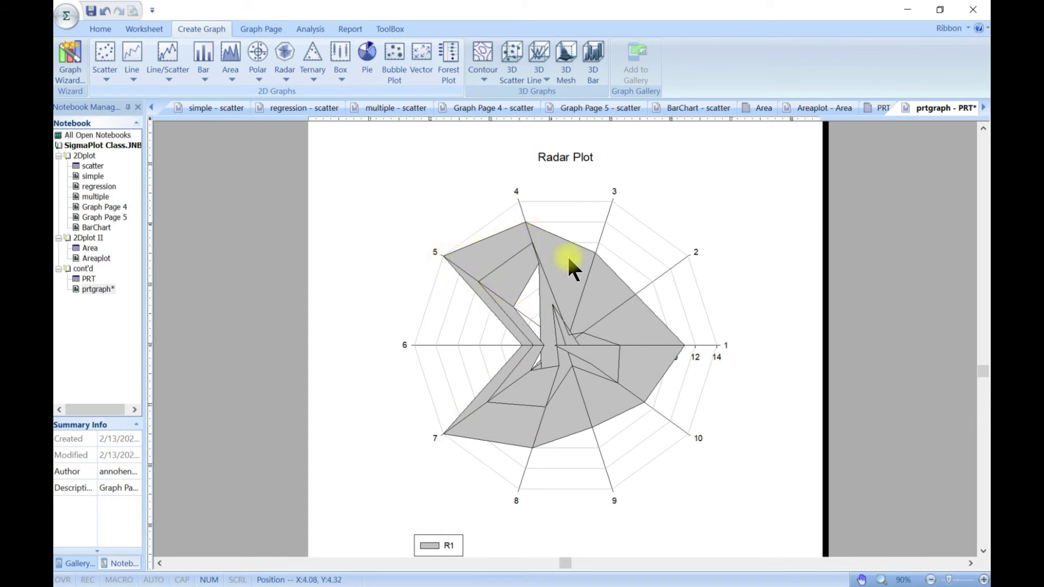
# Set the radar band's area fill colour to pink.
pyautogui.doubleClick(489, 431)
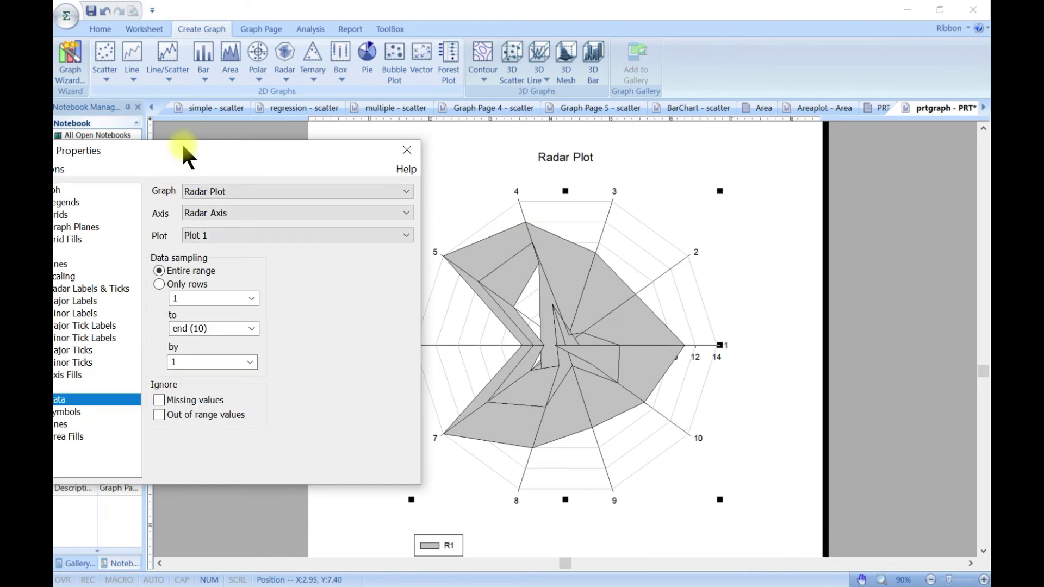
pyautogui.moveTo(182, 143); pyautogui.dragTo(229, 126)
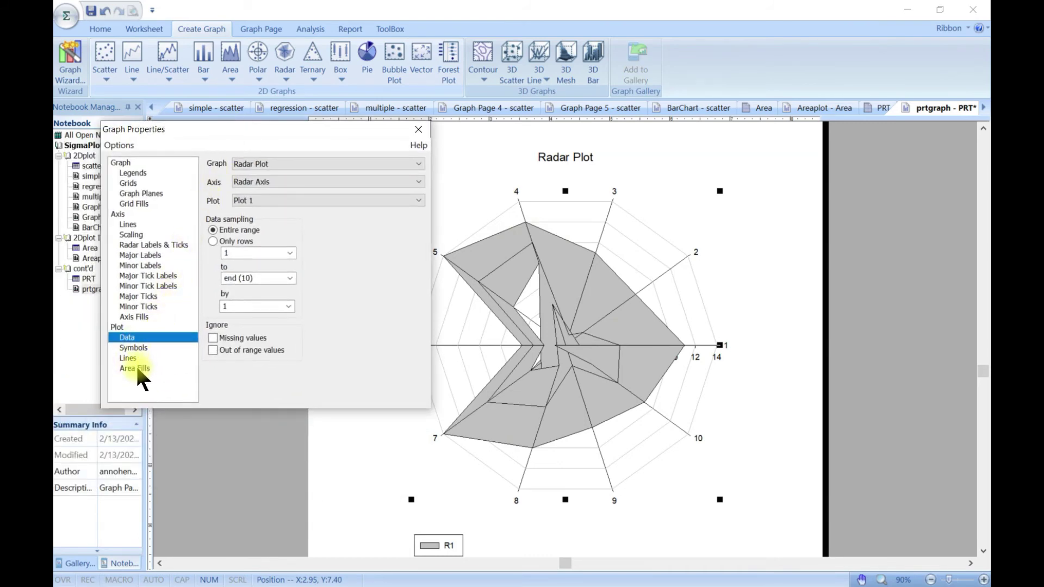
pyautogui.click(136, 368)
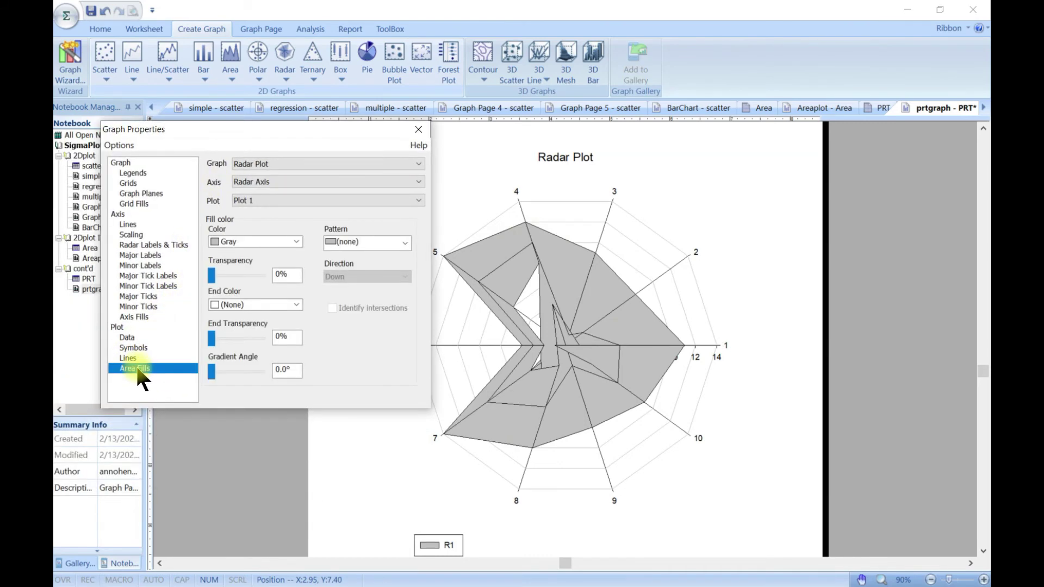
pyautogui.click(289, 239)
pyautogui.click(240, 262)
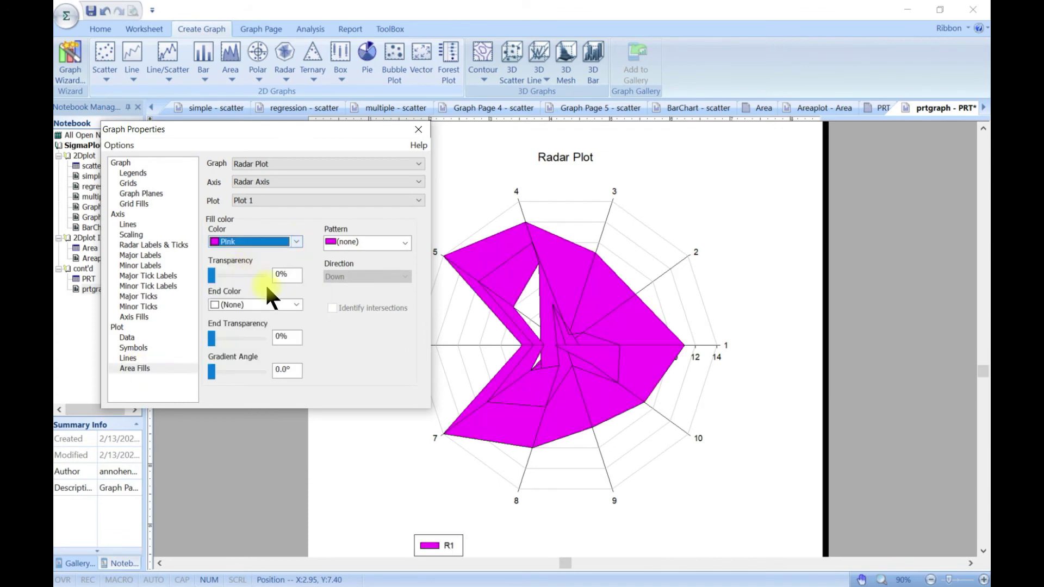
# Draw the plot line blue at 0.030 in and delete the circular grid rings.
pyautogui.click(130, 358)
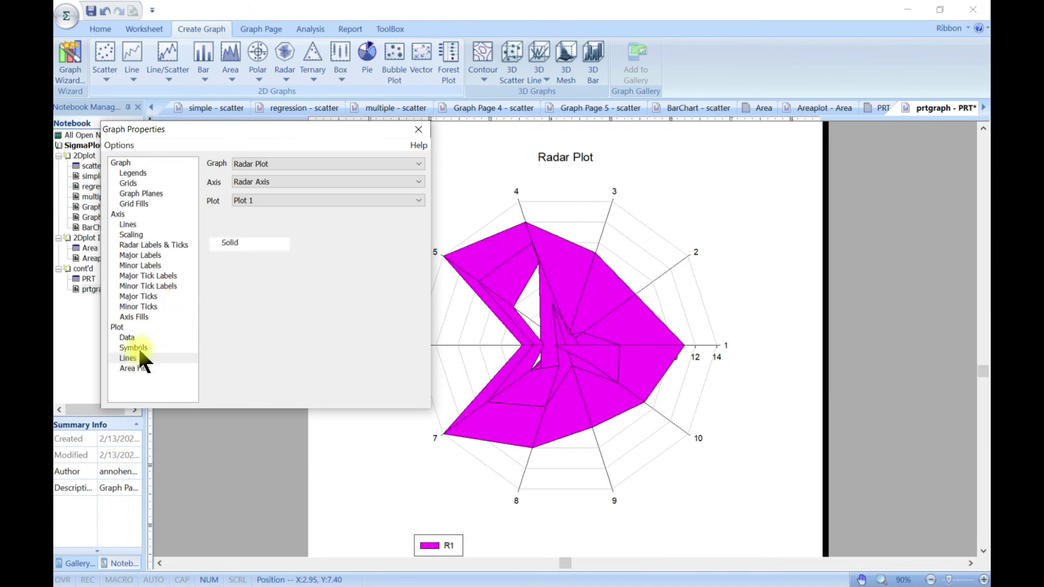
pyautogui.click(411, 242)
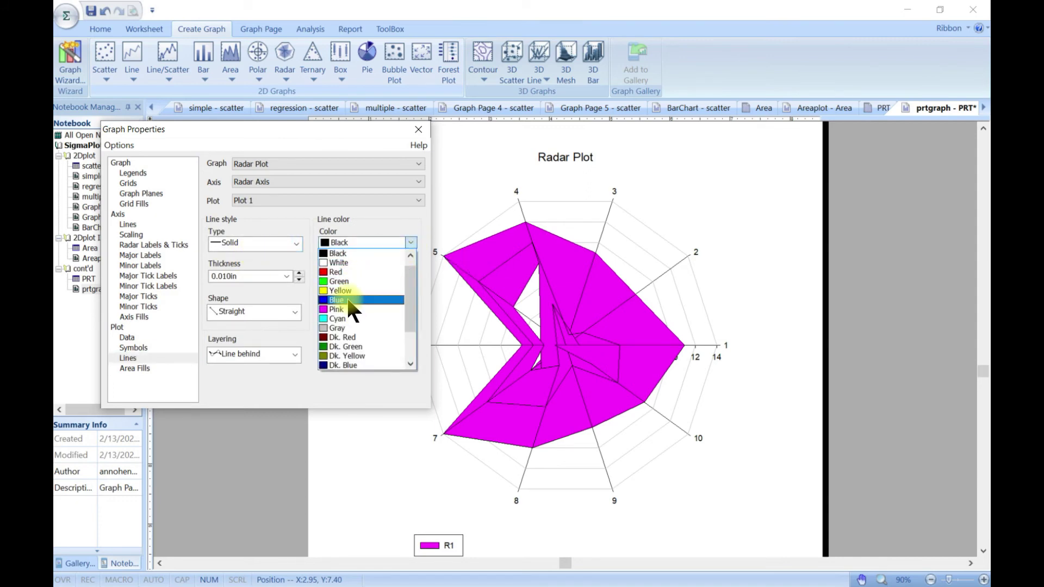
pyautogui.click(347, 299)
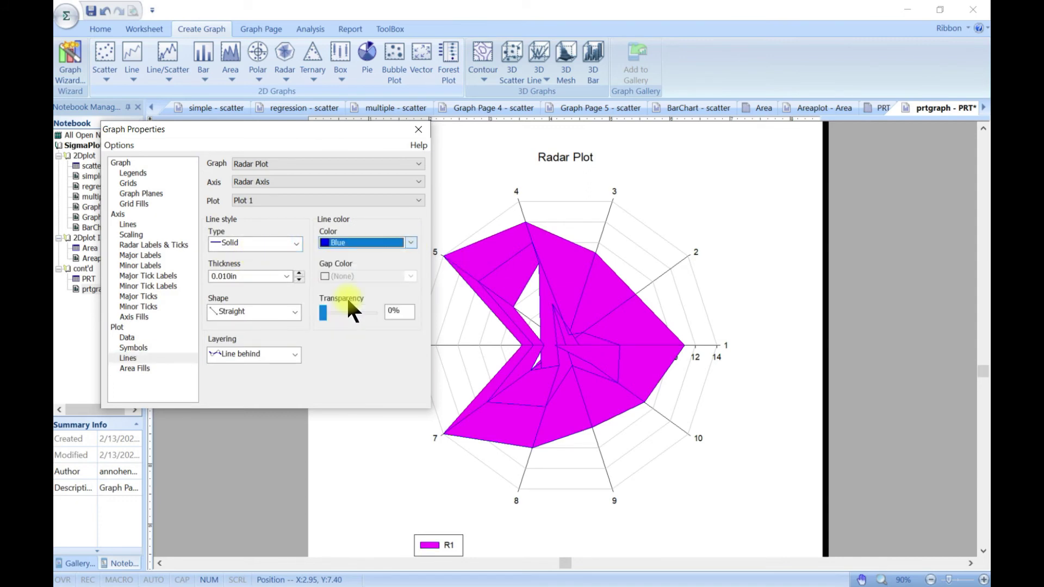
pyautogui.click(299, 272)
pyautogui.click(298, 272)
pyautogui.click(299, 272)
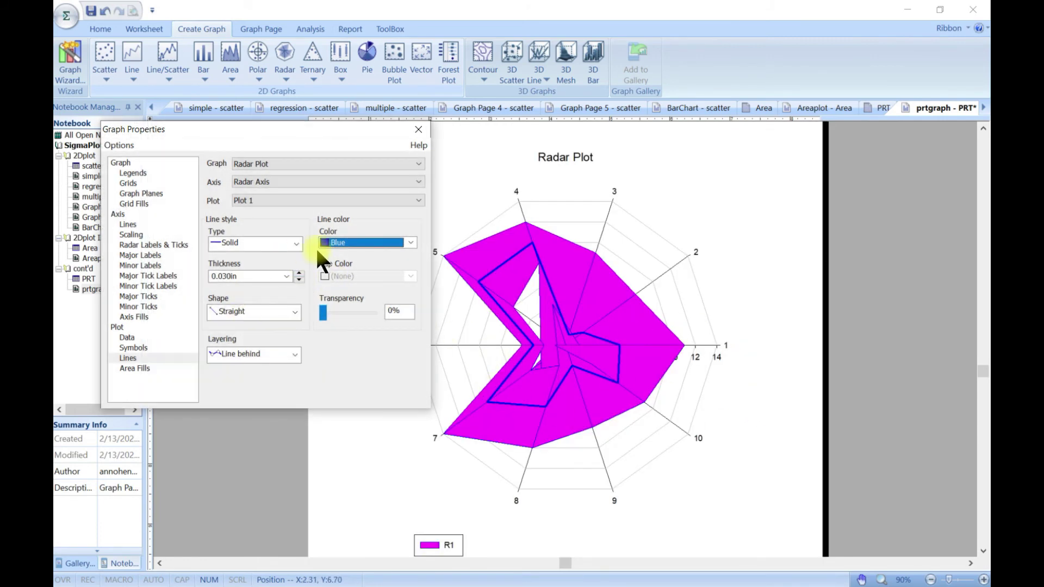
pyautogui.click(418, 128)
pyautogui.click(438, 343)
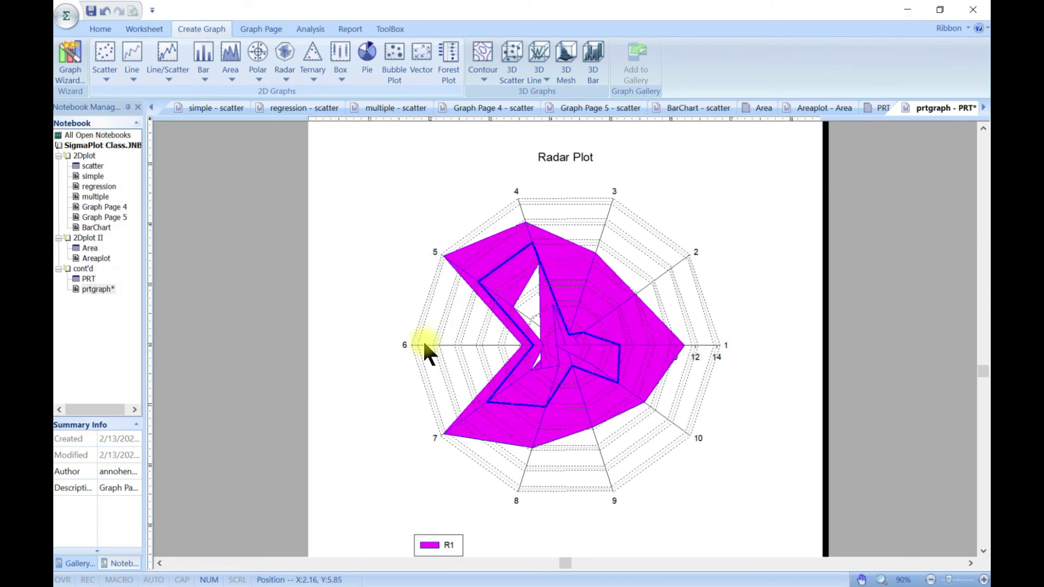
pyautogui.press('Delete')
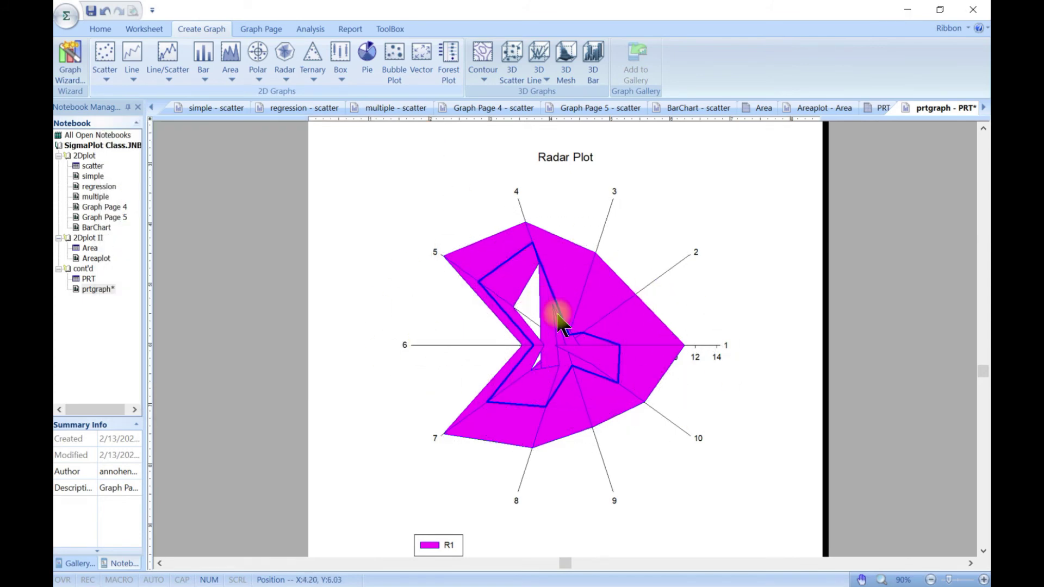
# Delete the radial axis lines, then delete the magenta-and-blue radar graph itself.
pyautogui.click(440, 344)
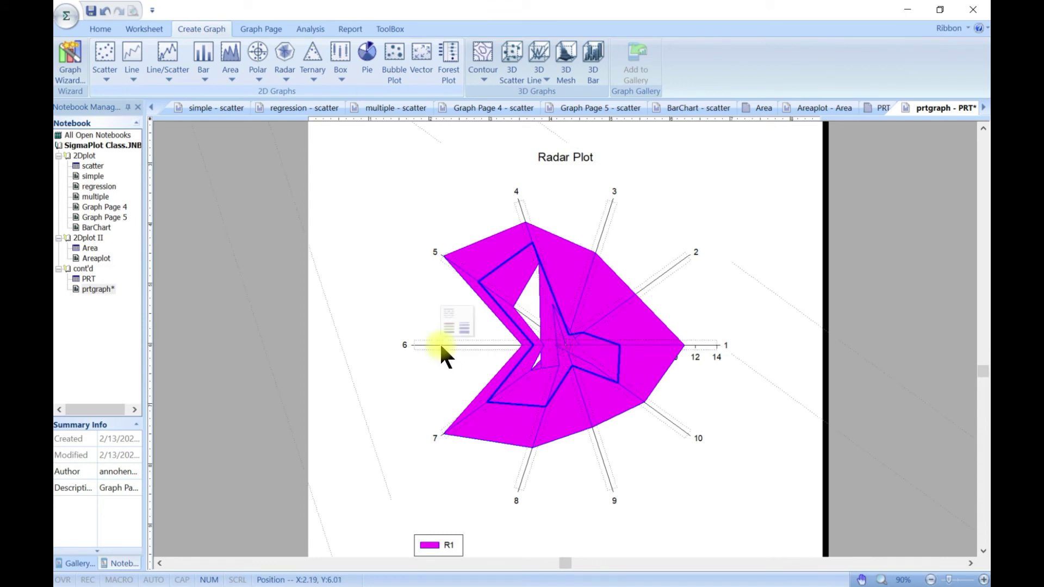
pyautogui.press('Delete')
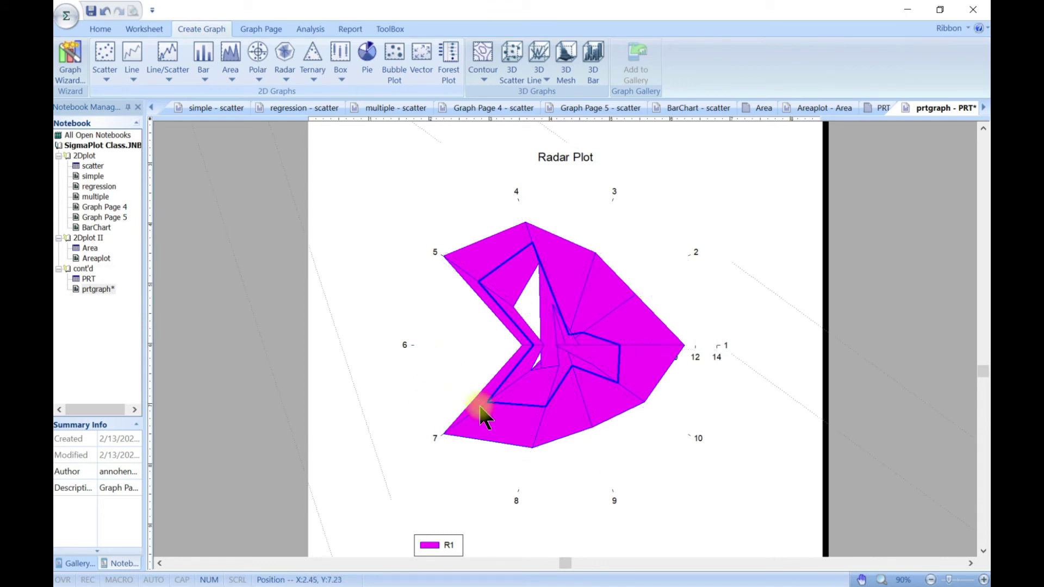
pyautogui.click(560, 310)
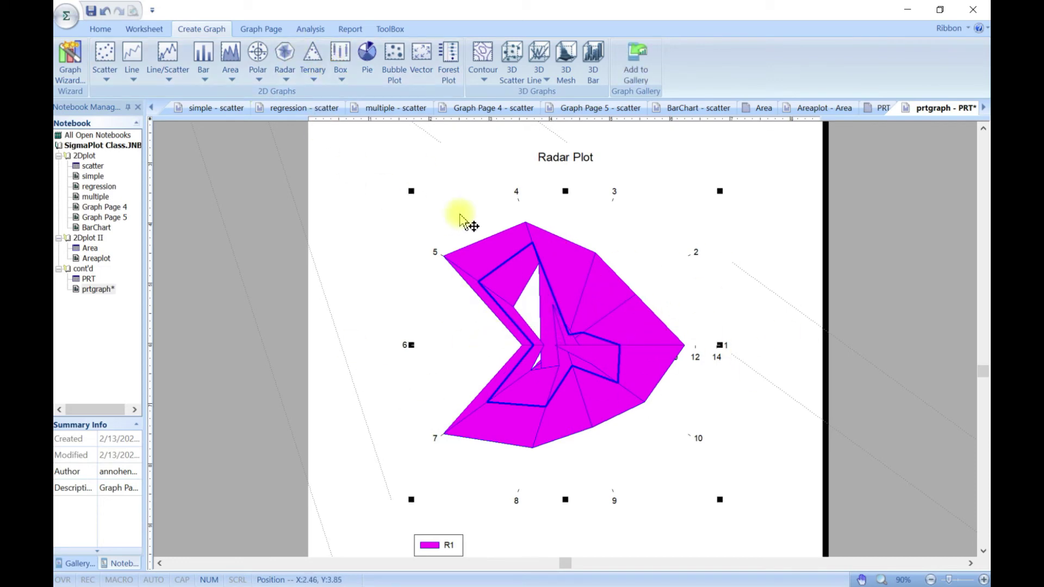
pyautogui.press('Delete')
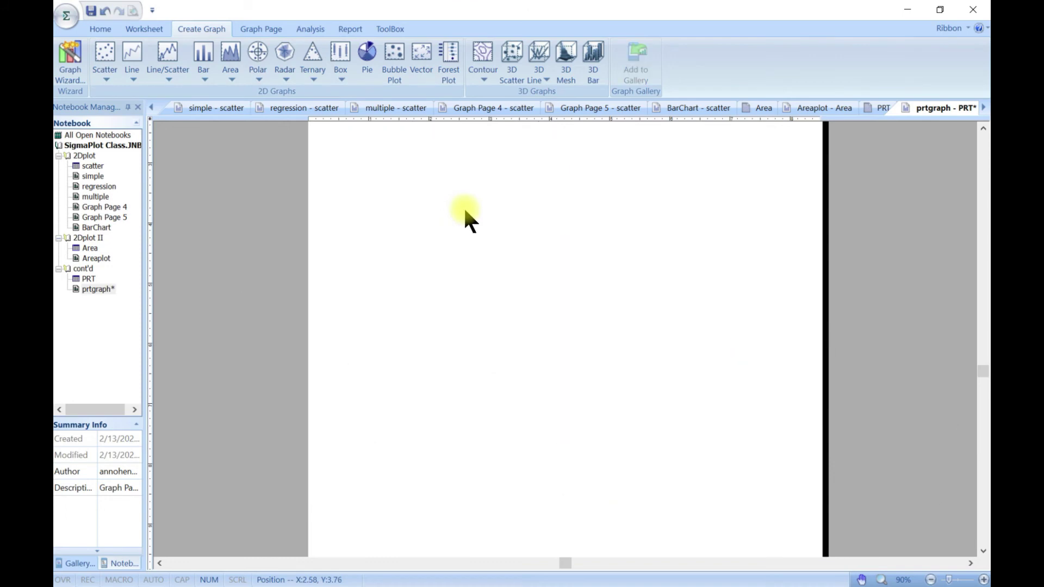
# Create a radar area graph with the Many Series layout, plotting 1-R1 as Series 1.
pyautogui.click(294, 78)
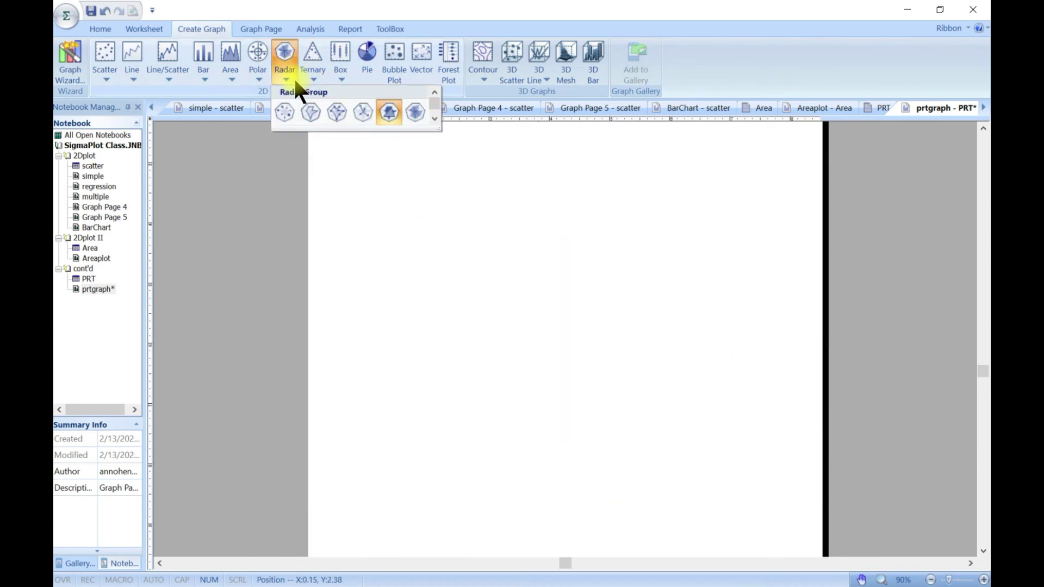
pyautogui.click(416, 113)
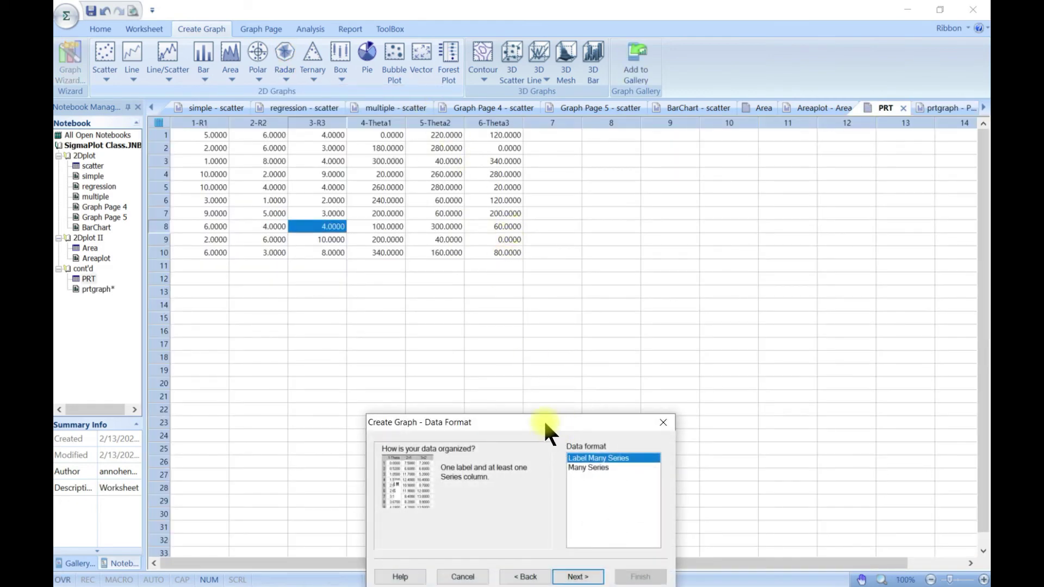
pyautogui.click(566, 303)
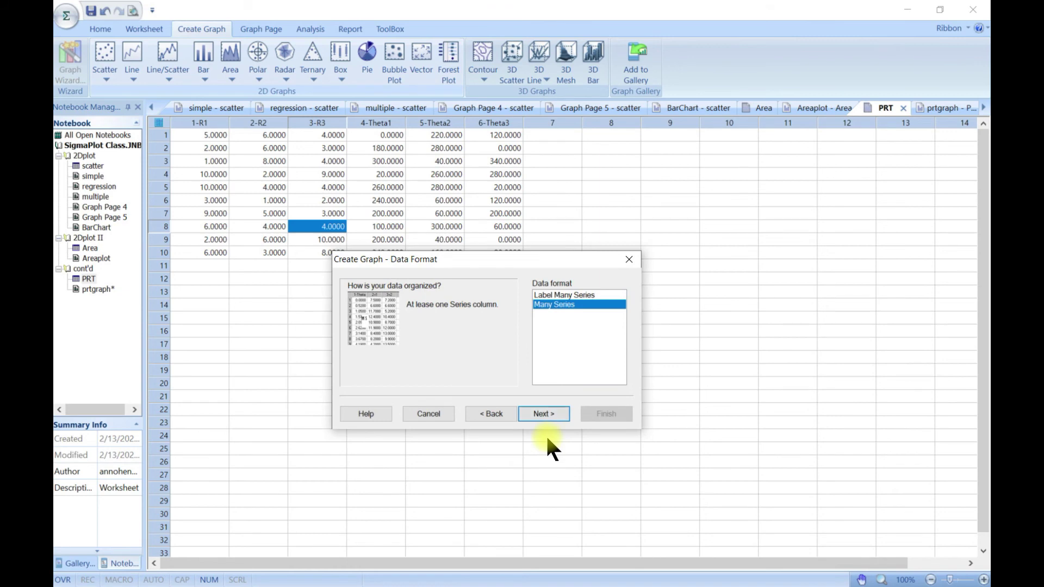
pyautogui.click(538, 414)
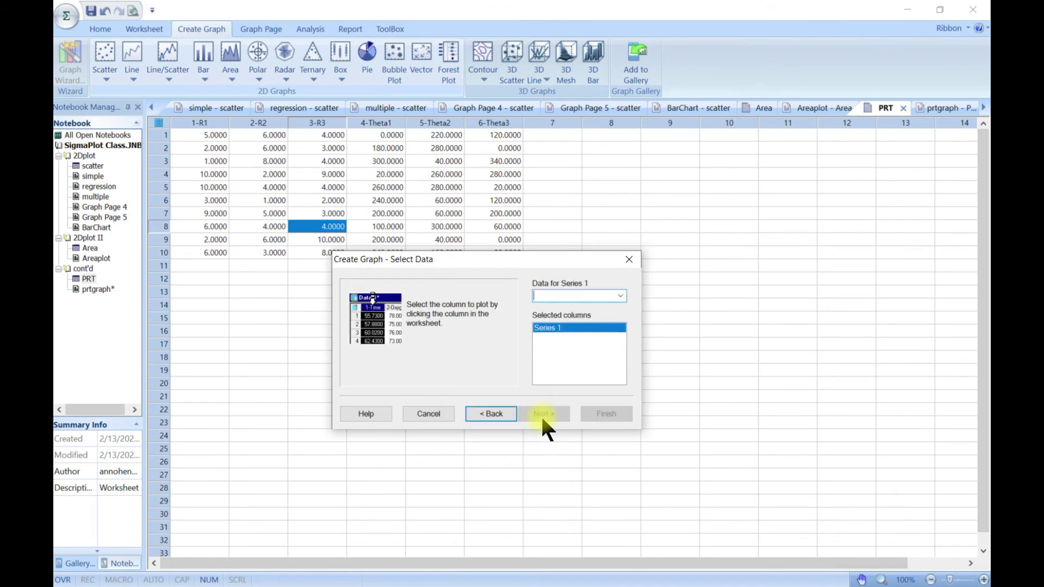
pyautogui.click(620, 297)
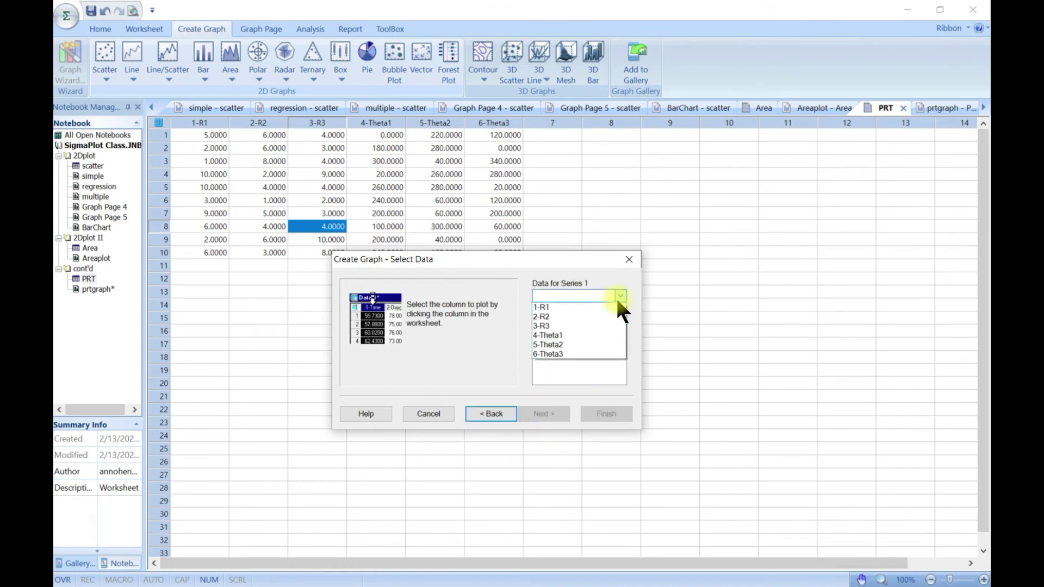
pyautogui.click(569, 309)
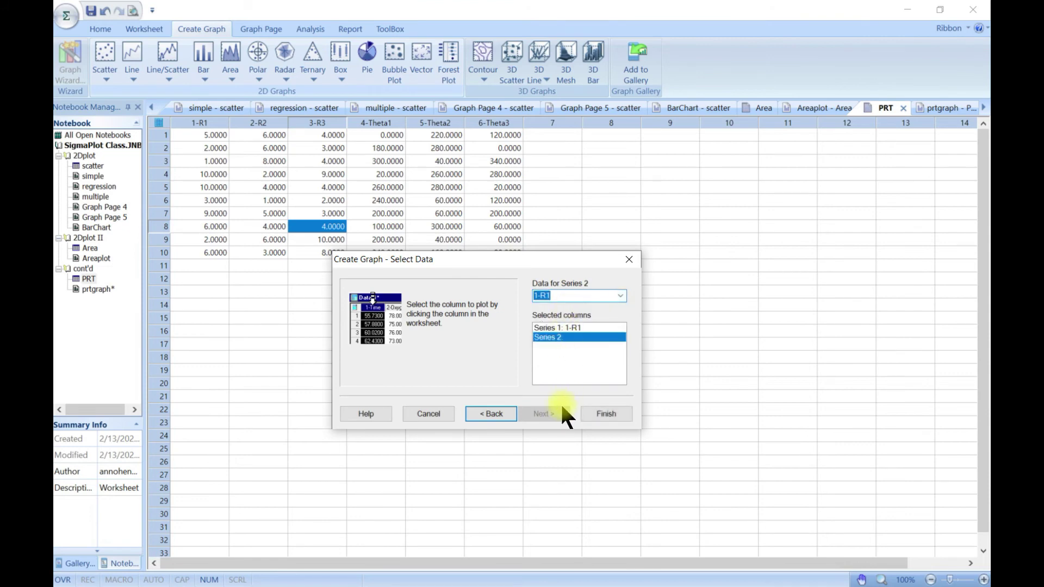
pyautogui.click(602, 417)
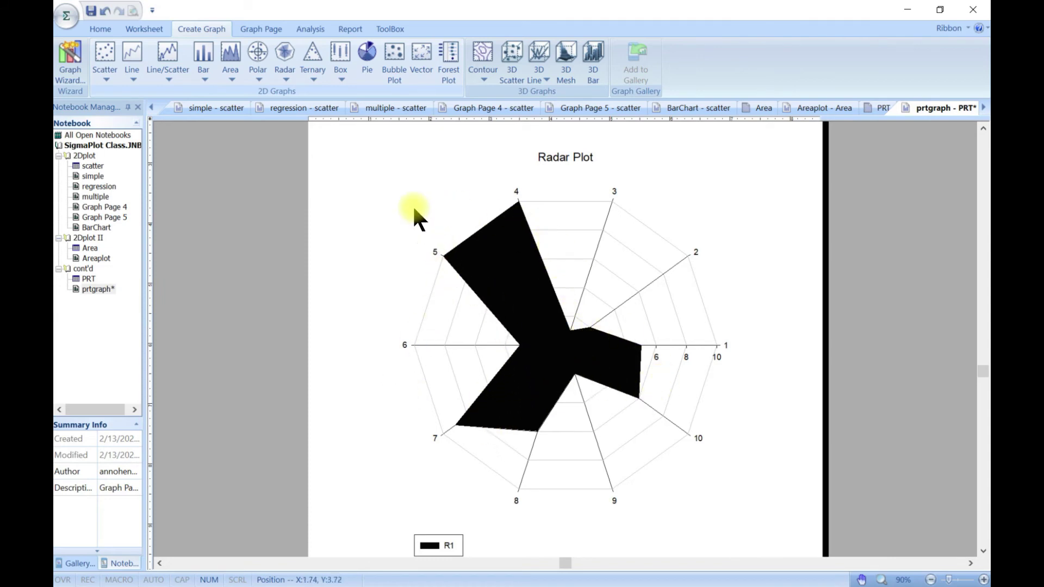
# Apply the Rainbow (muted) colour scheme to the R1 area fill.
pyautogui.doubleClick(517, 308)
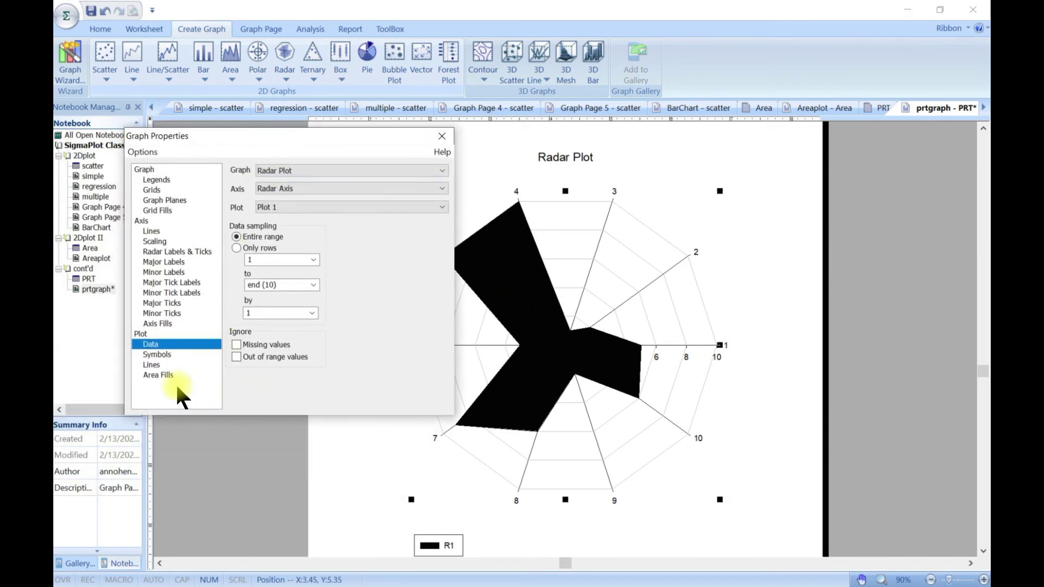
pyautogui.click(166, 375)
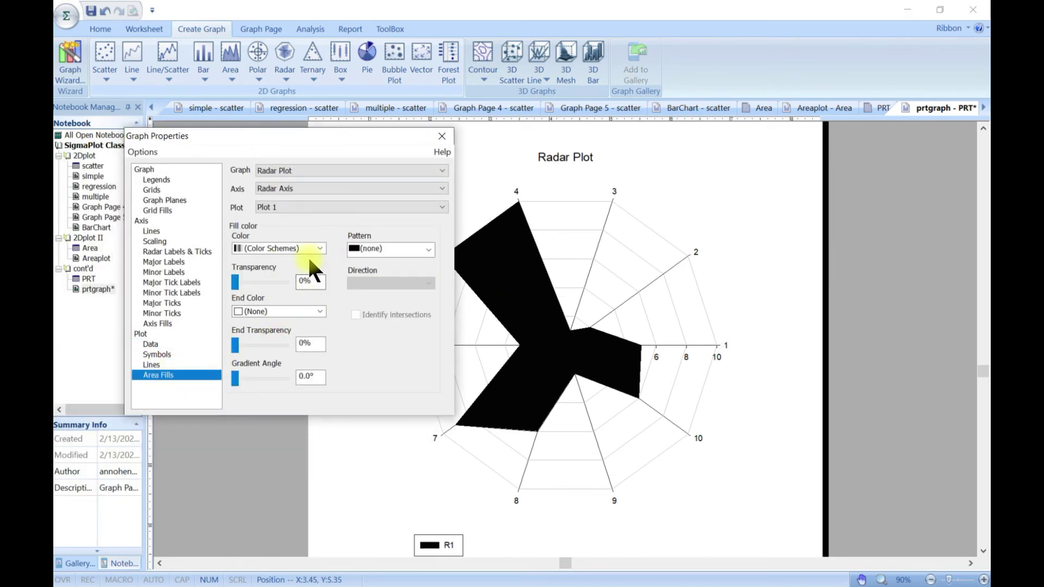
pyautogui.click(319, 248)
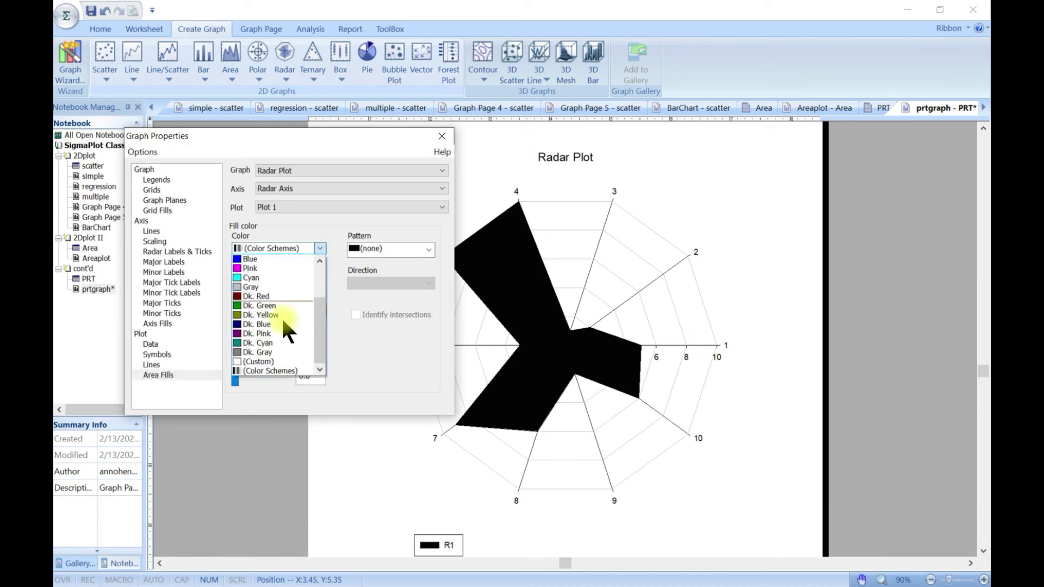
pyautogui.click(281, 370)
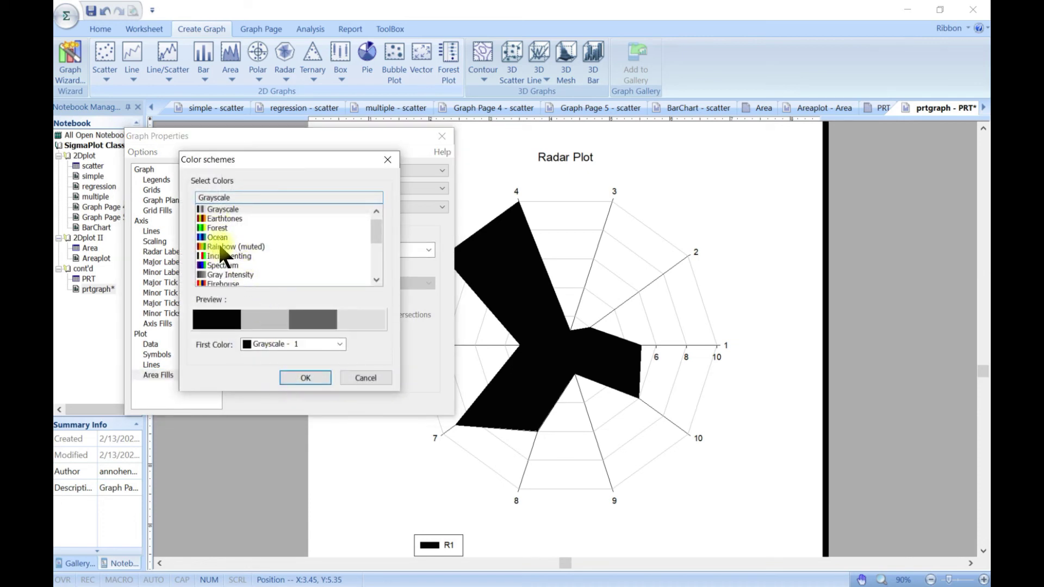
pyautogui.click(218, 246)
pyautogui.click(300, 376)
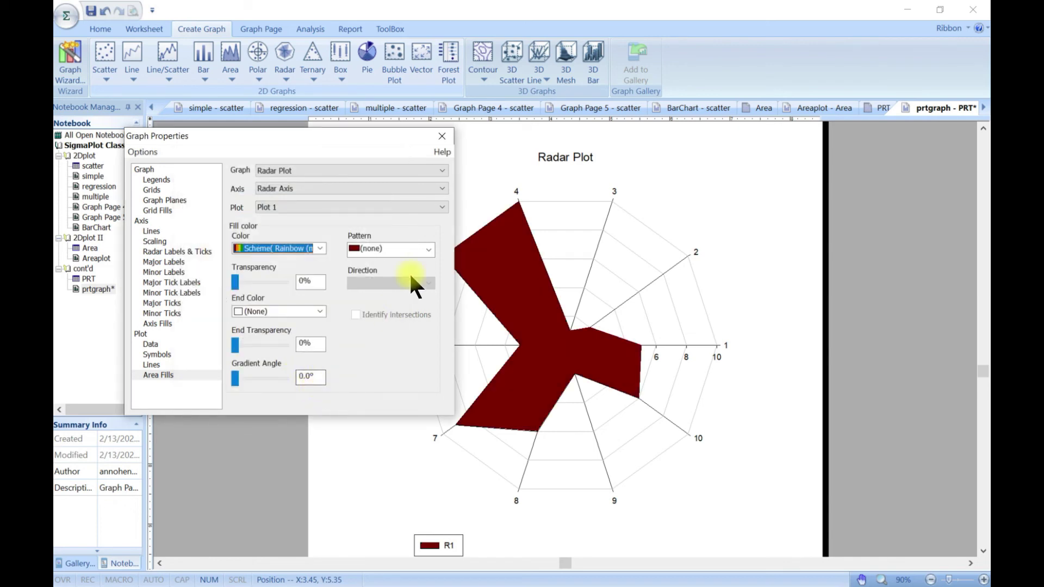
pyautogui.click(442, 136)
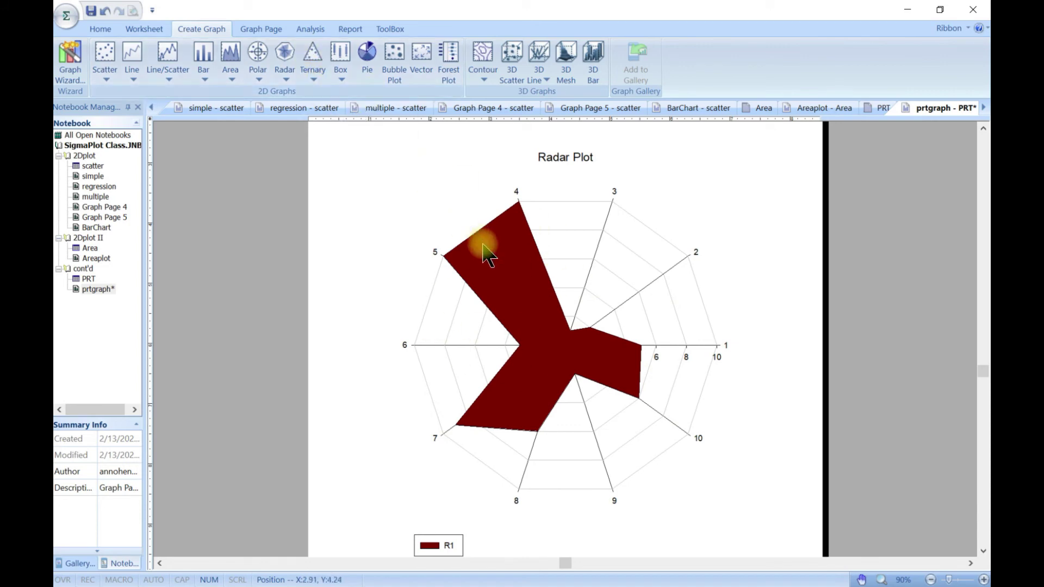
pyautogui.click(459, 307)
# Delete the radar graph and start a new Ternary Scatter plot.
pyautogui.press('Delete')
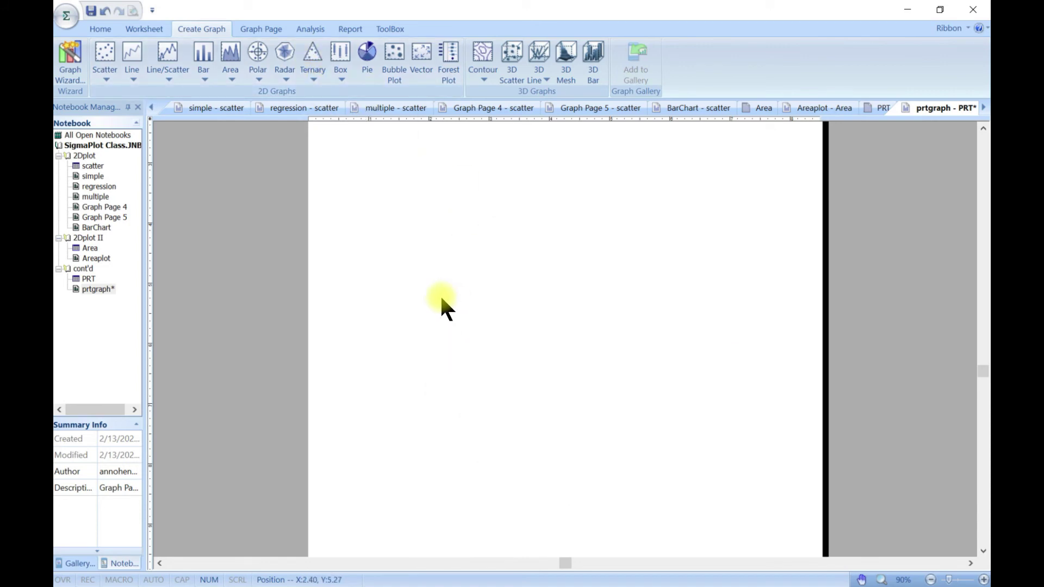
pyautogui.click(315, 79)
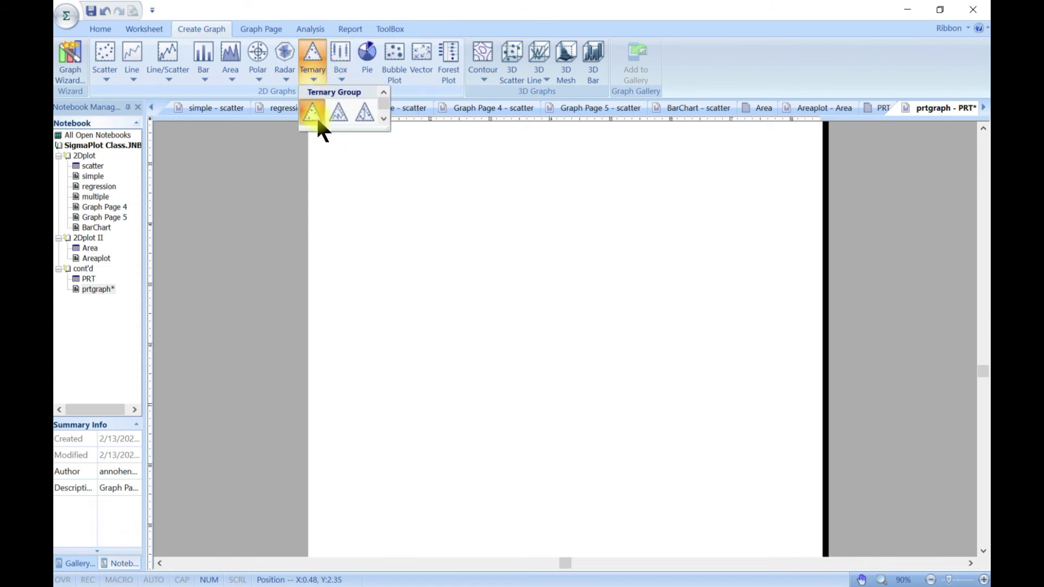
pyautogui.click(315, 115)
pyautogui.moveTo(484, 422); pyautogui.dragTo(389, 251)
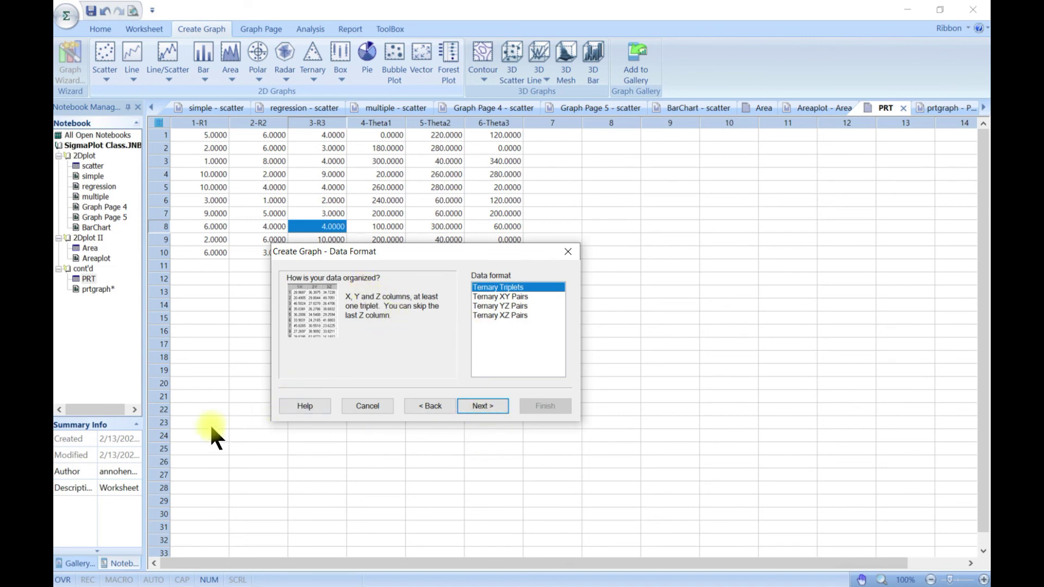
# Plot Ternary XY Pairs using column 1-R1 as X and 2-R2 as Y.
pyautogui.click(515, 296)
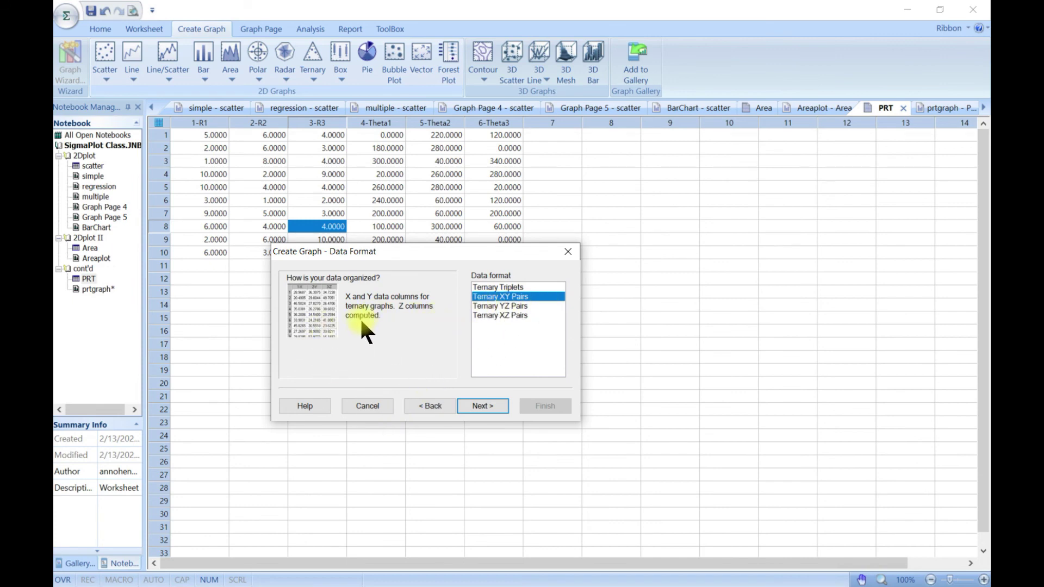
pyautogui.click(476, 405)
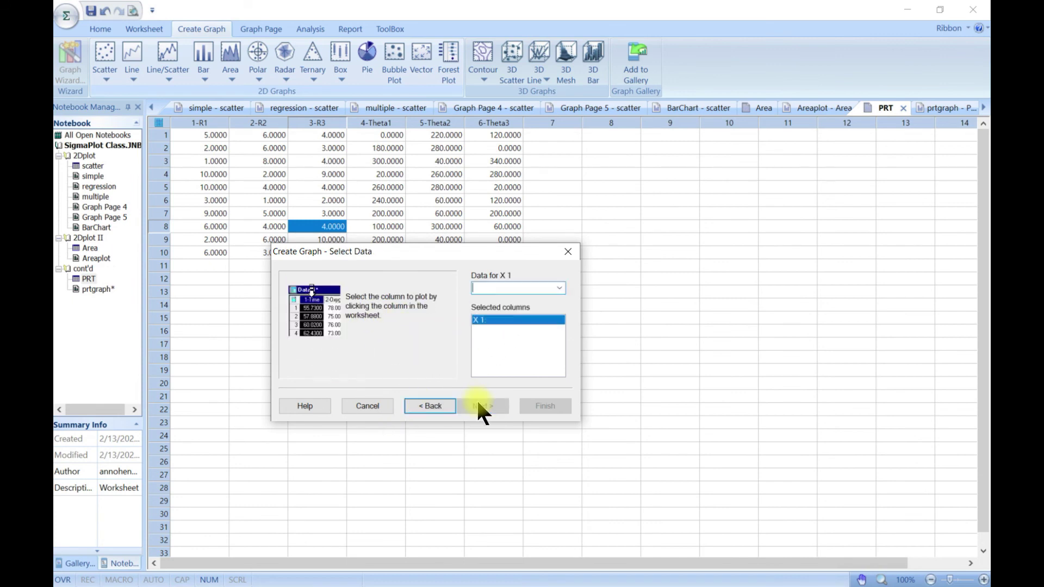
pyautogui.click(560, 288)
pyautogui.click(535, 301)
pyautogui.click(561, 286)
pyautogui.click(537, 308)
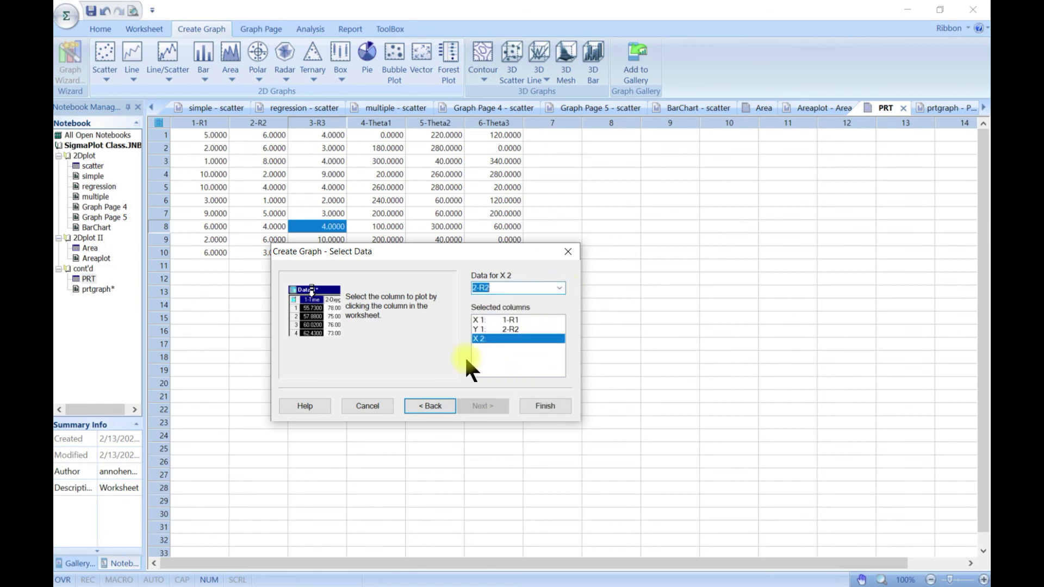
pyautogui.click(541, 404)
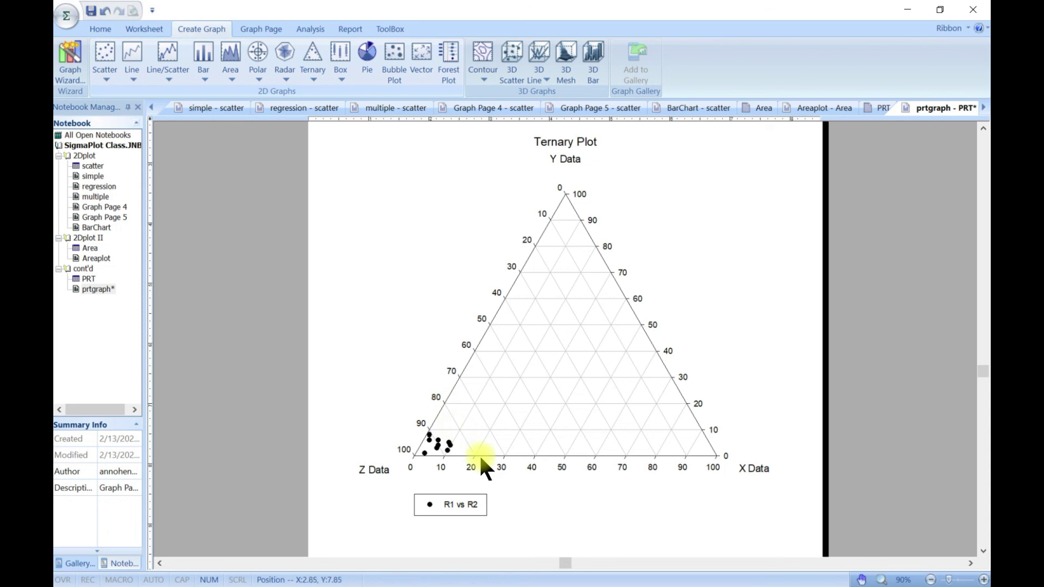
# Open the ternary graph's properties and review its Y and Z major and minor grid lines.
pyautogui.click(520, 353)
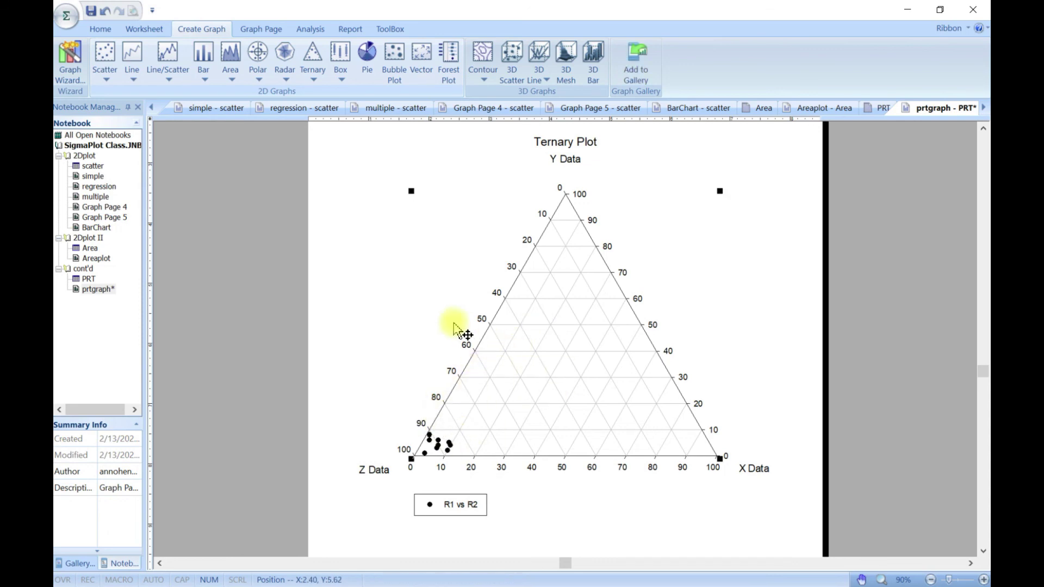
pyautogui.doubleClick(511, 338)
pyautogui.moveTo(252, 159); pyautogui.dragTo(309, 130)
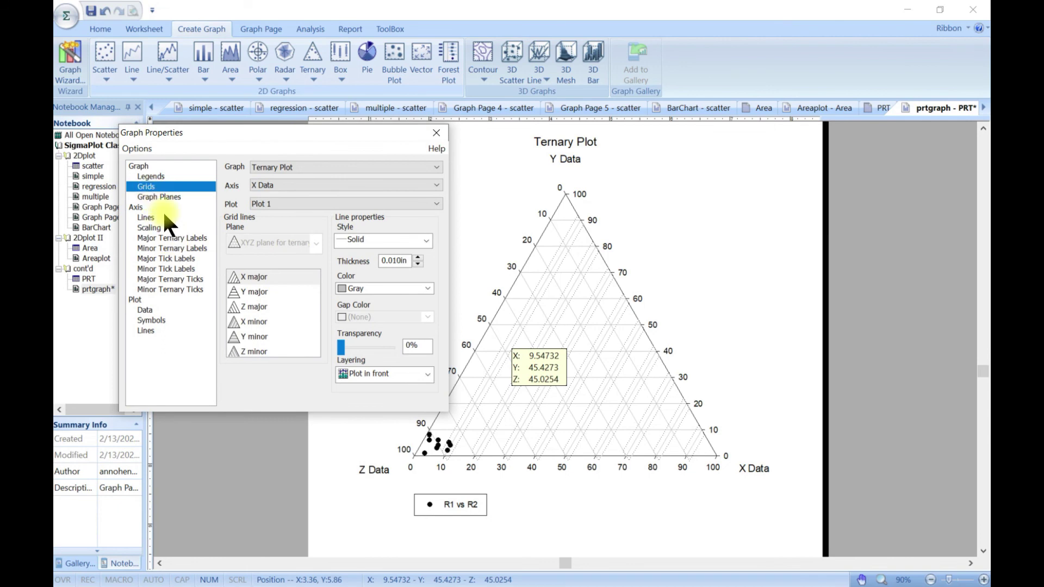
pyautogui.click(247, 294)
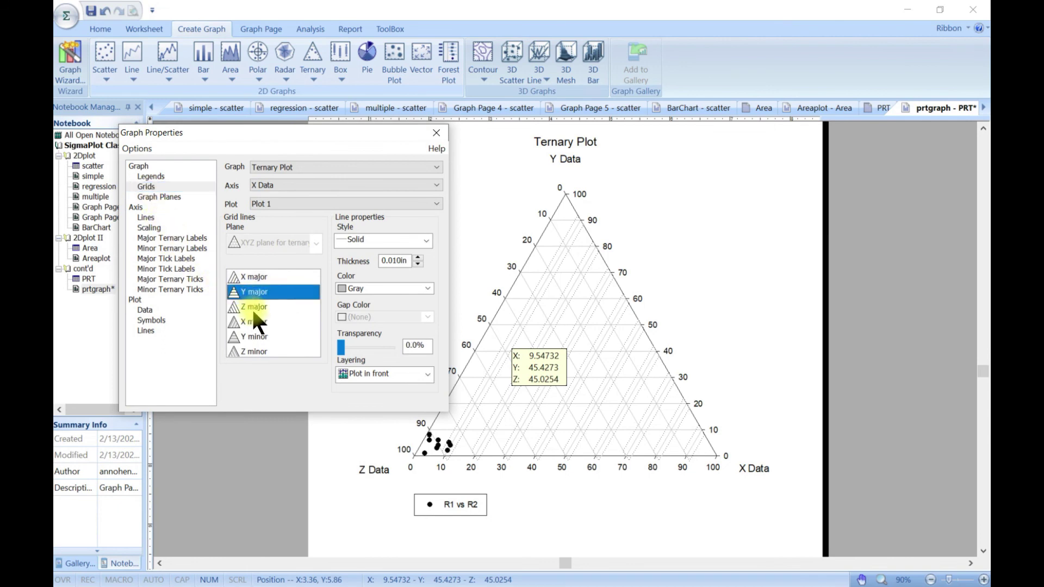
pyautogui.click(252, 308)
pyautogui.click(255, 323)
pyautogui.click(260, 337)
pyautogui.click(260, 351)
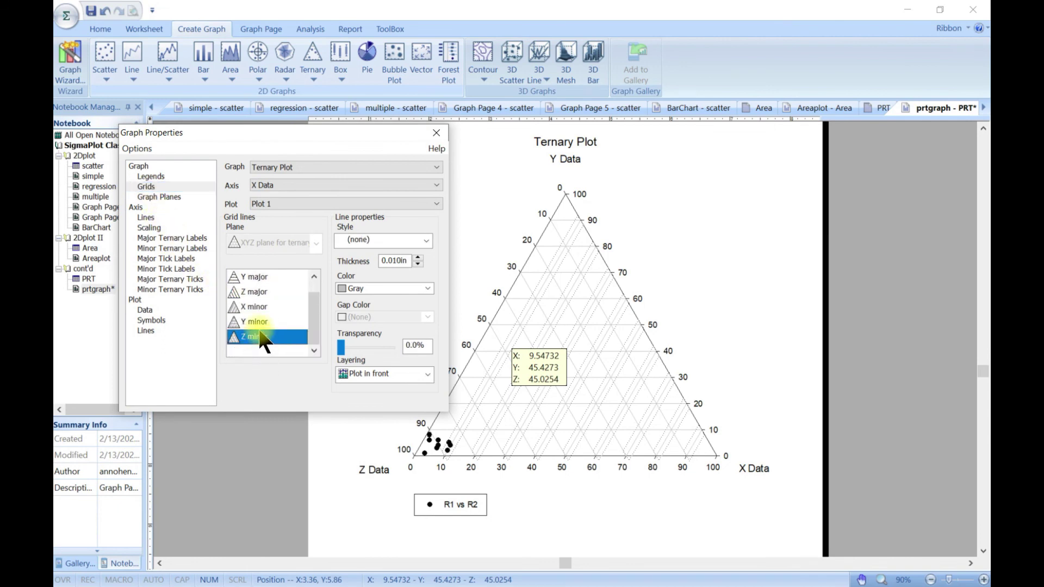
pyautogui.scroll(1, 244, 304)
pyautogui.click(249, 289)
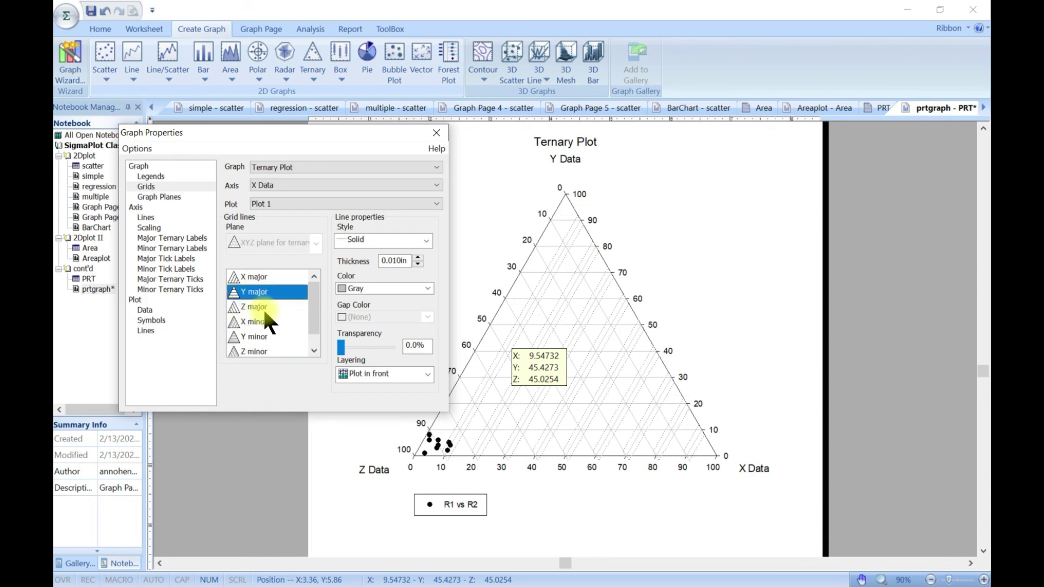
# Browse the plot's Lines, Symbols and Data sampling pages, then show Axis Scaling.
pyautogui.click(158, 330)
pyautogui.click(150, 319)
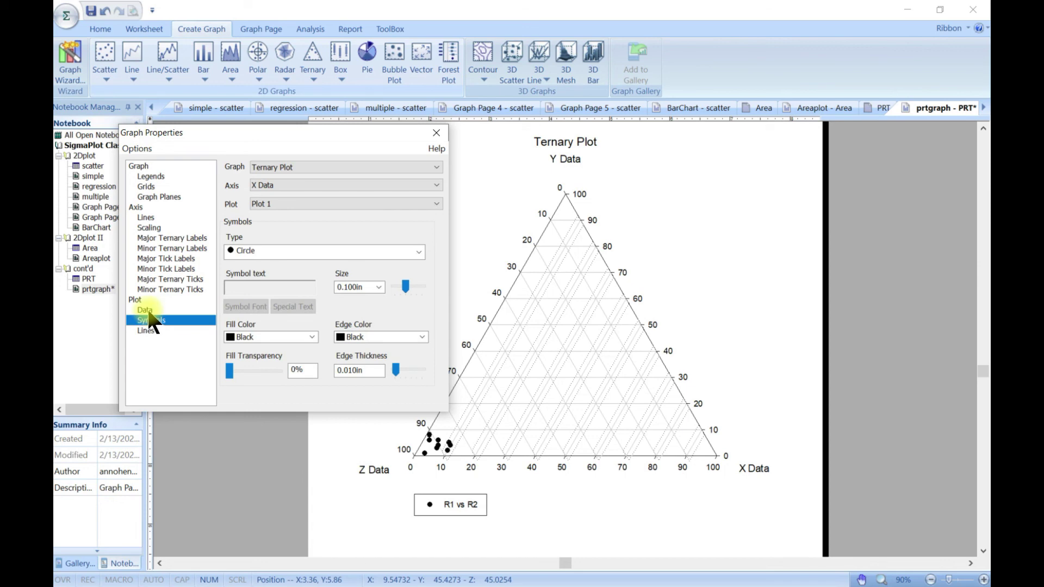
pyautogui.click(145, 309)
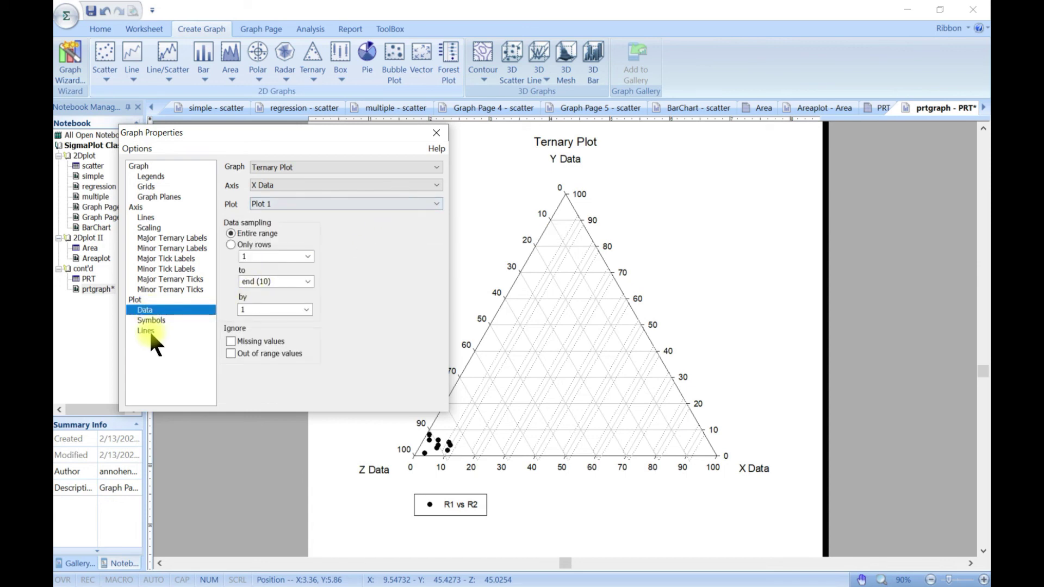
pyautogui.click(148, 329)
pyautogui.click(142, 319)
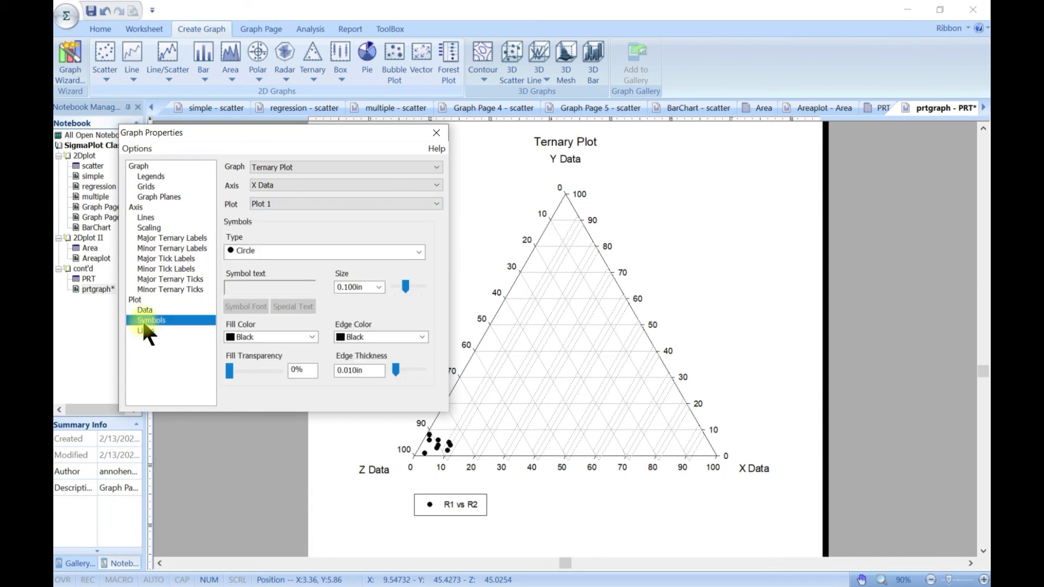
pyautogui.click(145, 309)
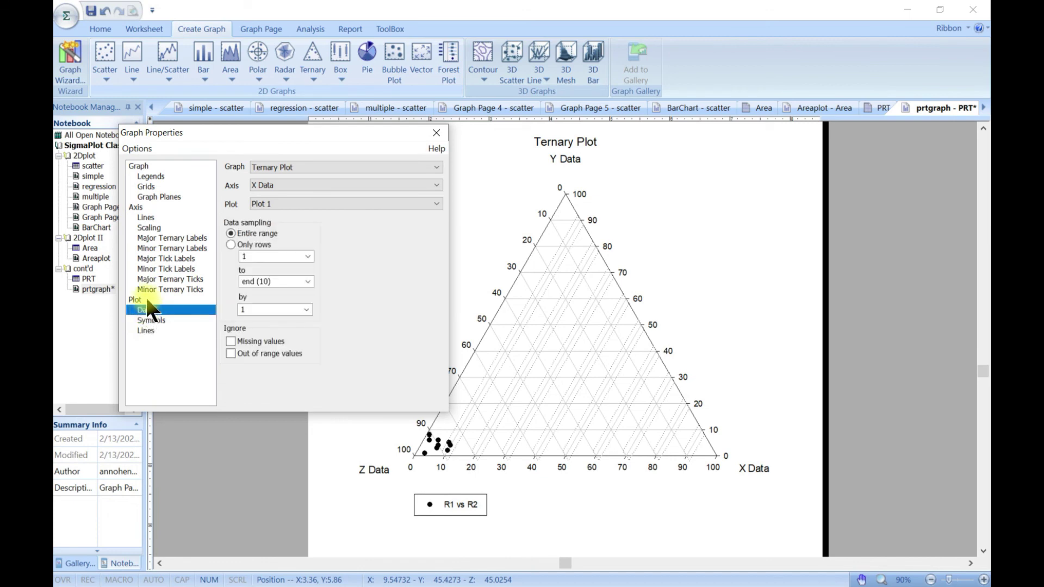
pyautogui.click(149, 228)
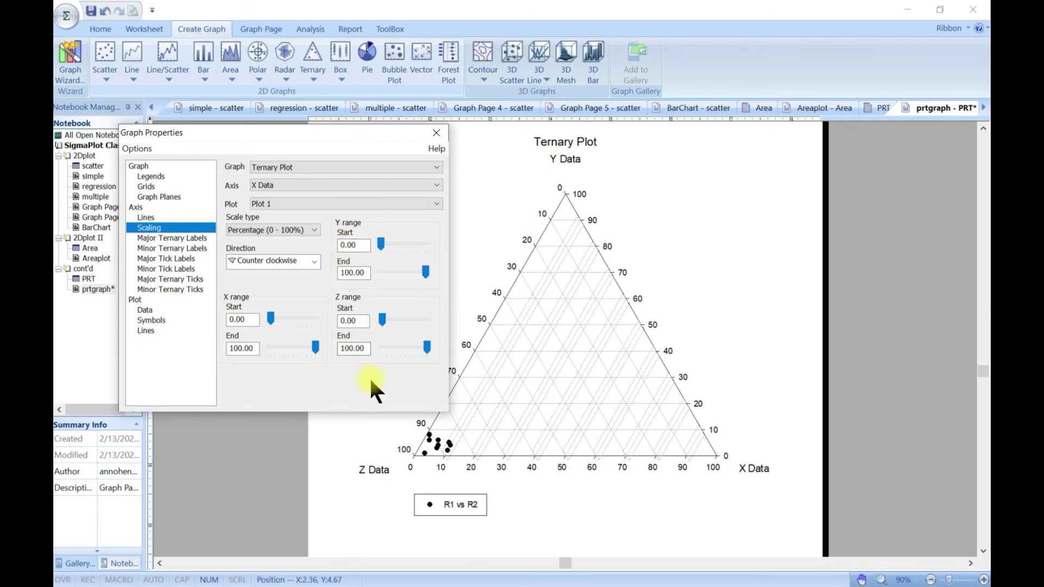
# Set the X, Z and Y range ends to 50 and close Graph Properties.
pyautogui.click(239, 349)
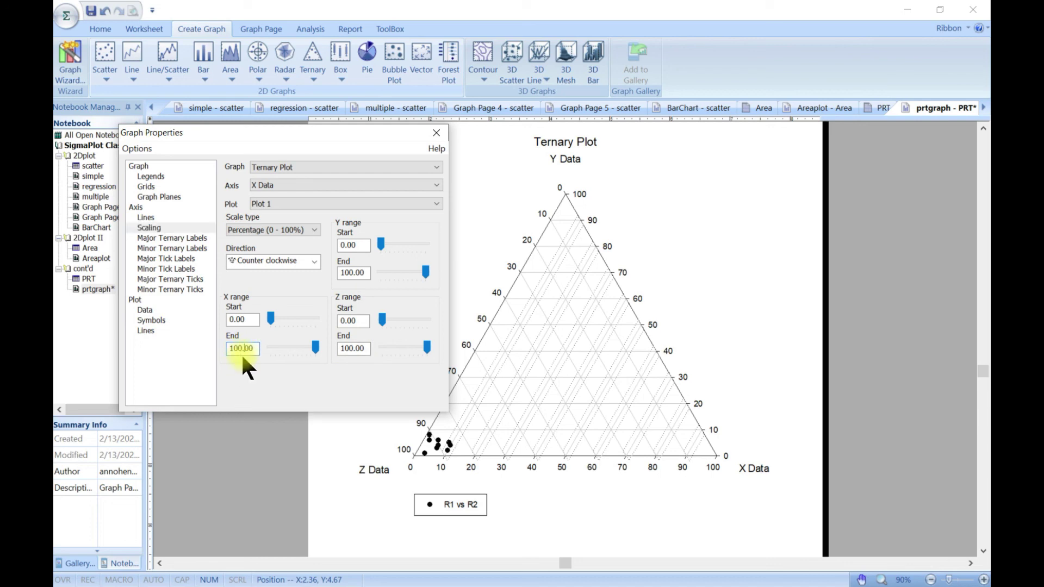
pyautogui.doubleClick(242, 350)
pyautogui.write('50')
pyautogui.doubleClick(350, 348)
pyautogui.write('50')
pyautogui.doubleClick(353, 273)
pyautogui.write('50')
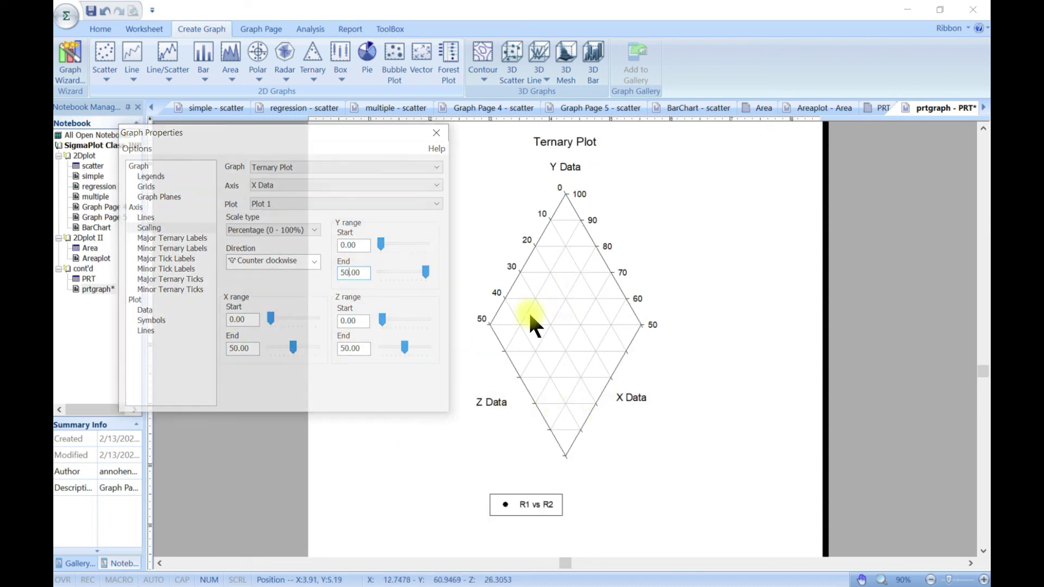
pyautogui.click(351, 273)
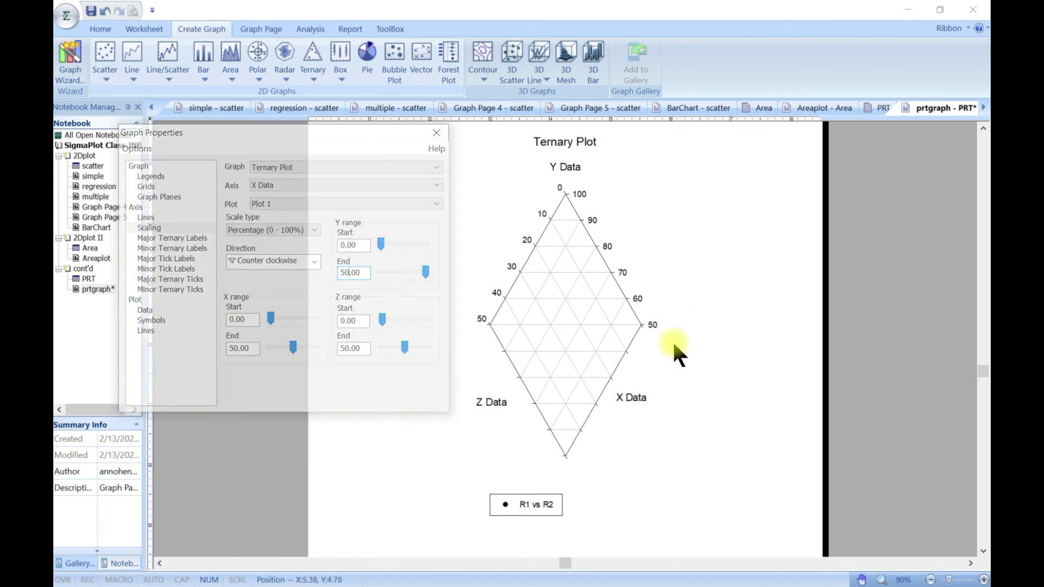
pyautogui.click(433, 132)
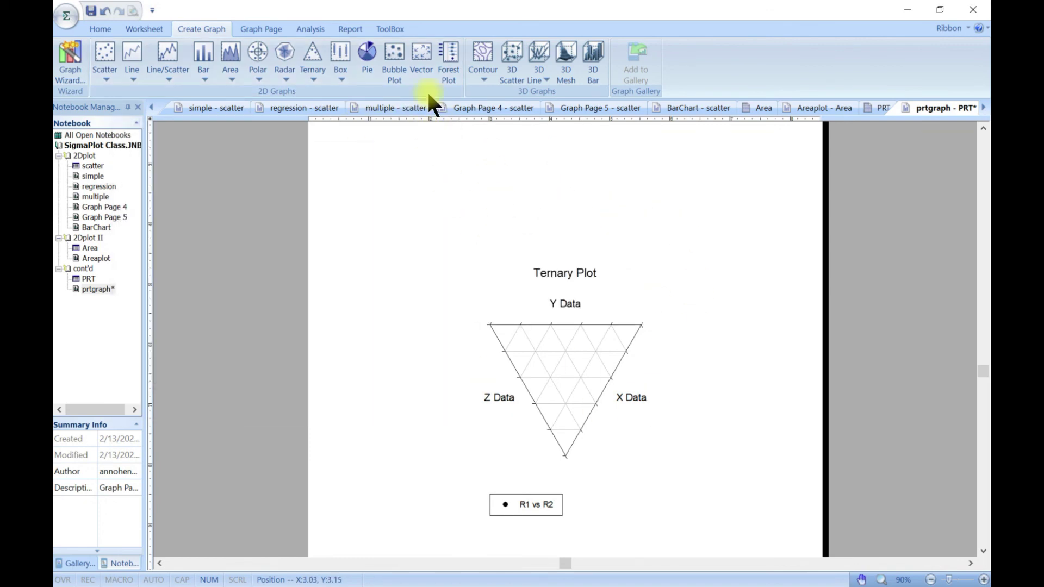
# Open the Ternary Group gallery from the Create Graph ribbon.
pyautogui.click(314, 76)
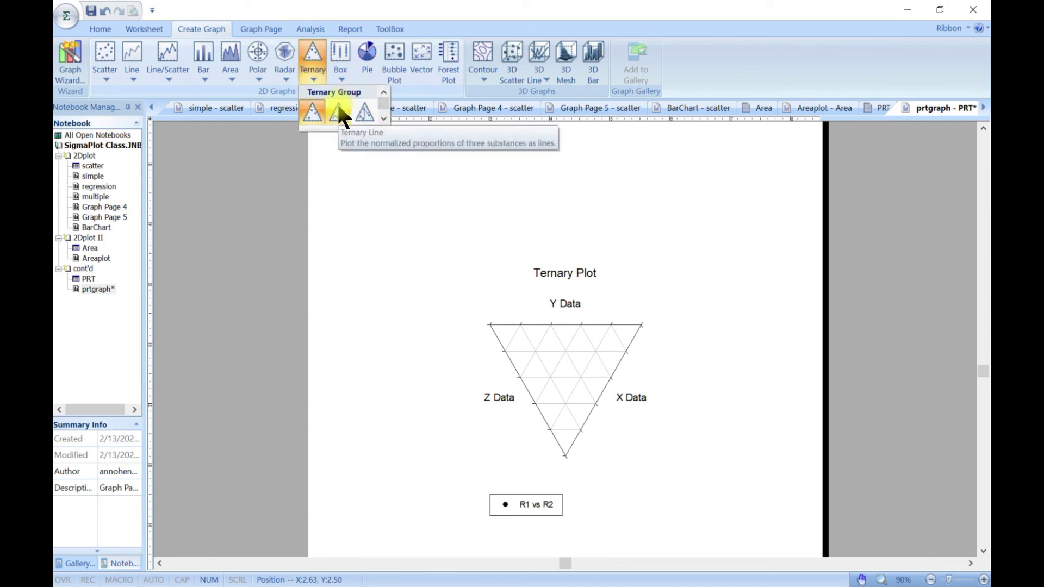